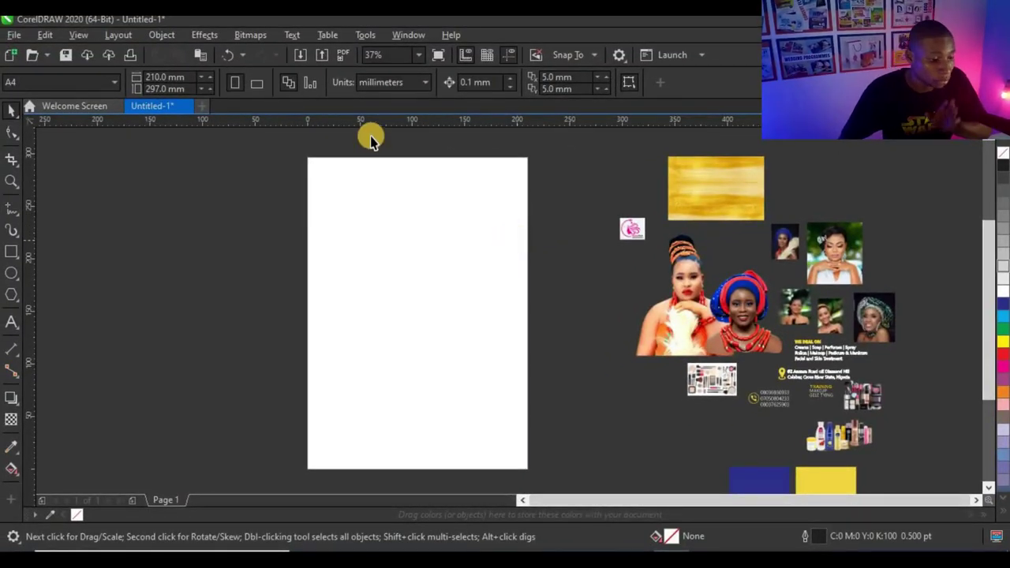
Set the page size to A5 and switch the page to landscape orientation.
click(105, 82)
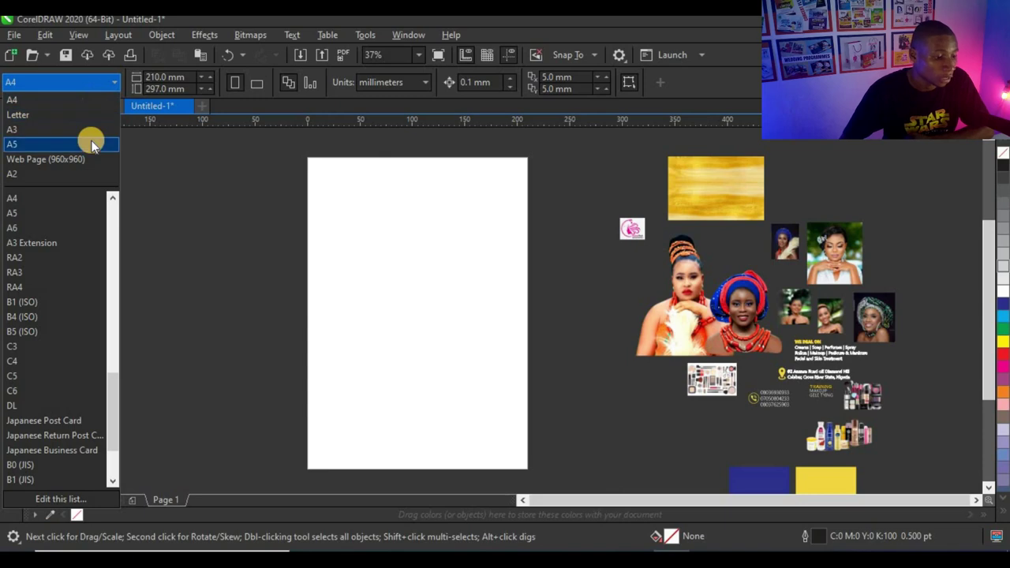
click(308, 177)
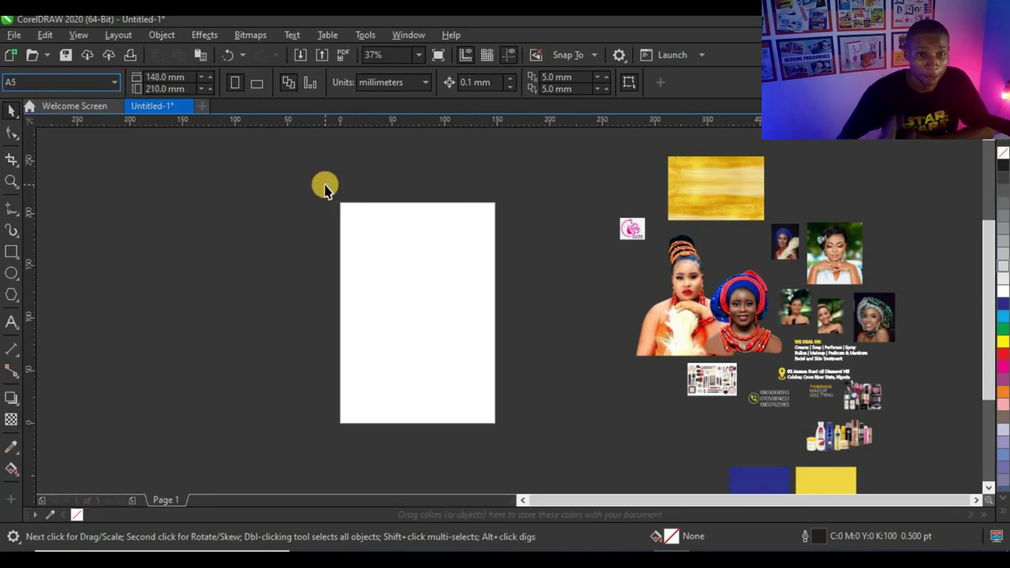
click(256, 82)
scroll(412, 270, up, 2)
scroll(456, 265, down, 4)
scroll(453, 292, up, 2)
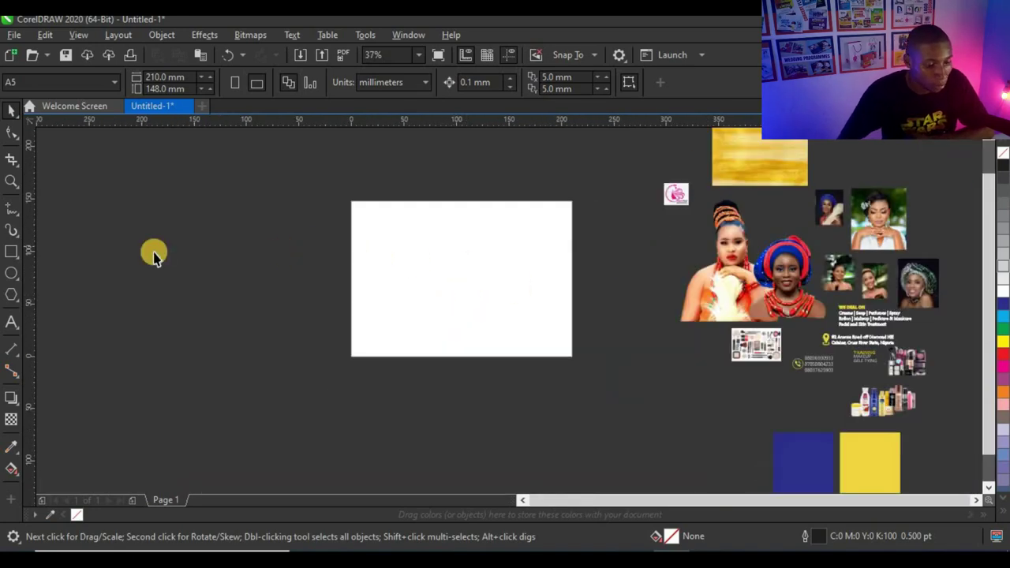
Create a page frame rectangle covering the whole 210 x 148 mm page and remove its outline.
click(13, 251)
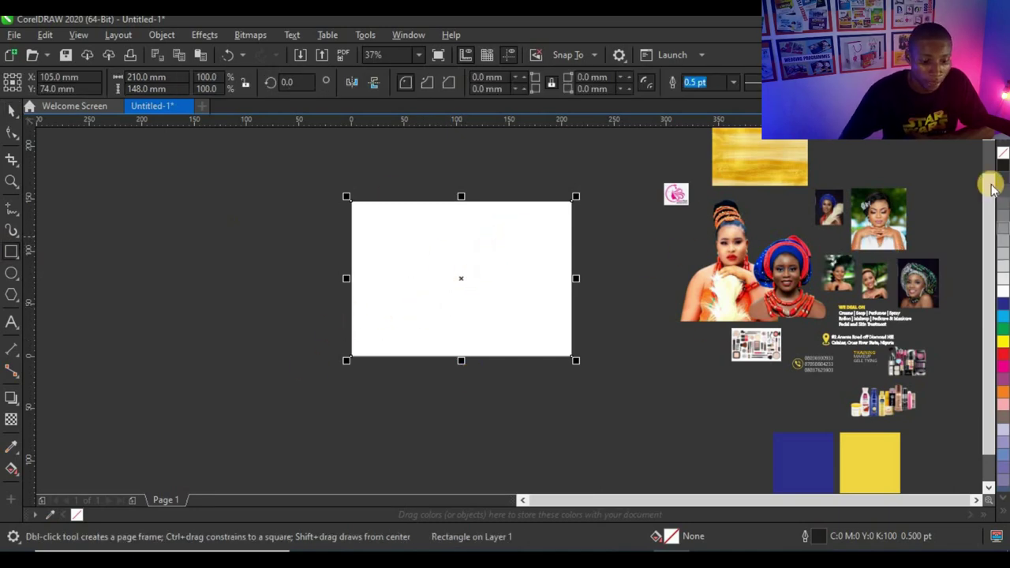
right_click(1003, 153)
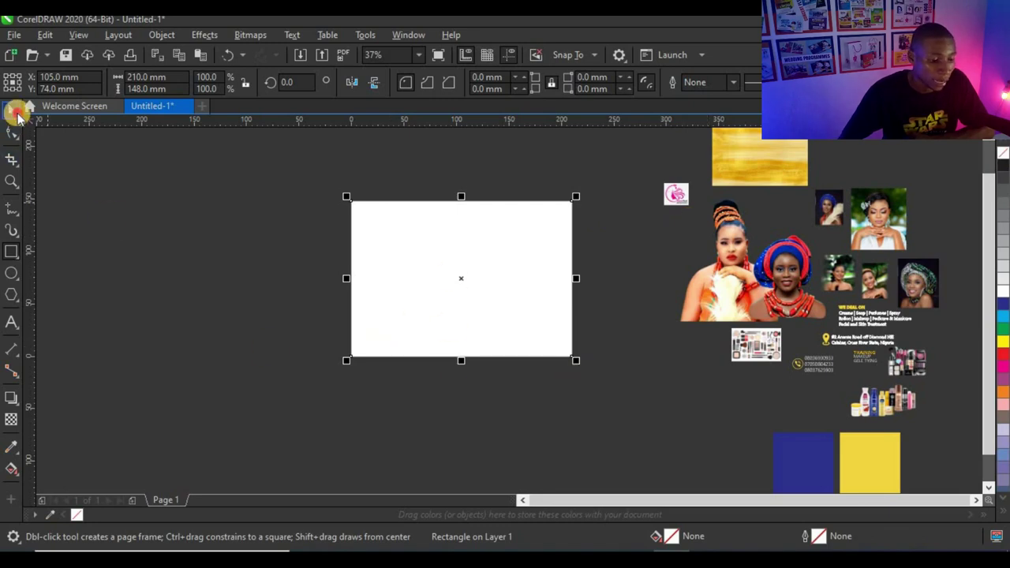
click(17, 114)
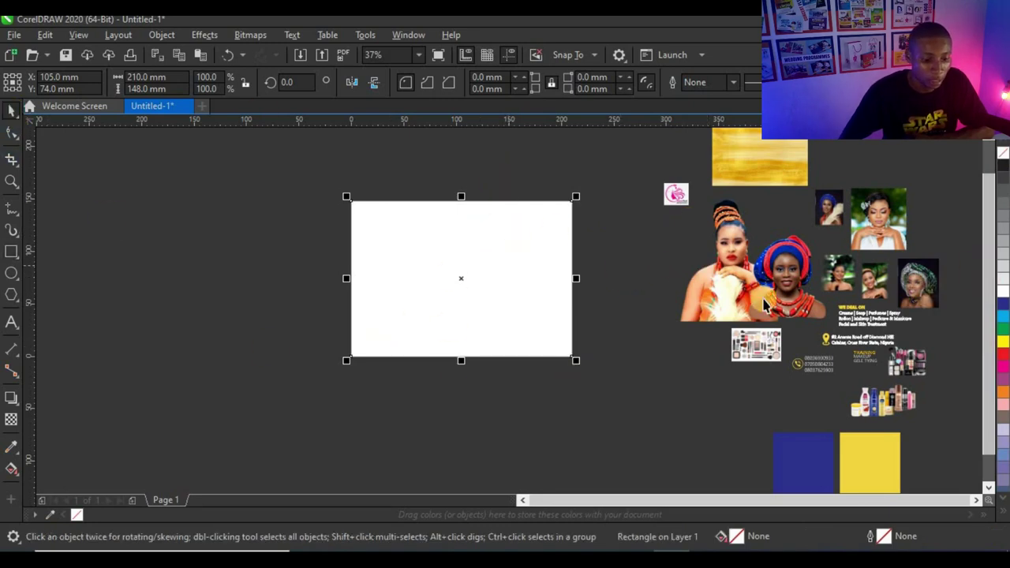
Copy the fill of the blue swatch square onto the page-sized rectangle.
scroll(734, 355, up, 2)
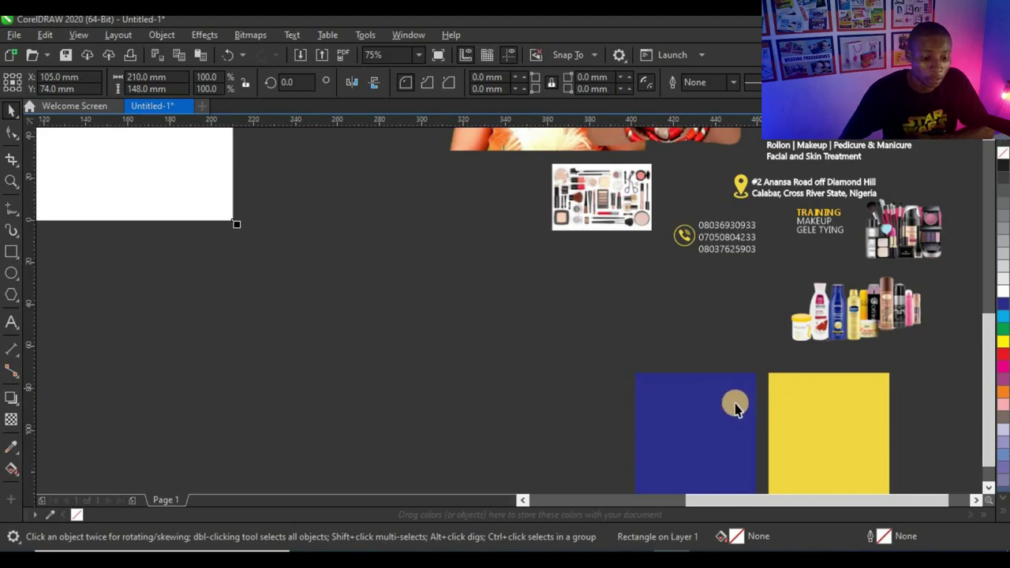
scroll(789, 395, down, 4)
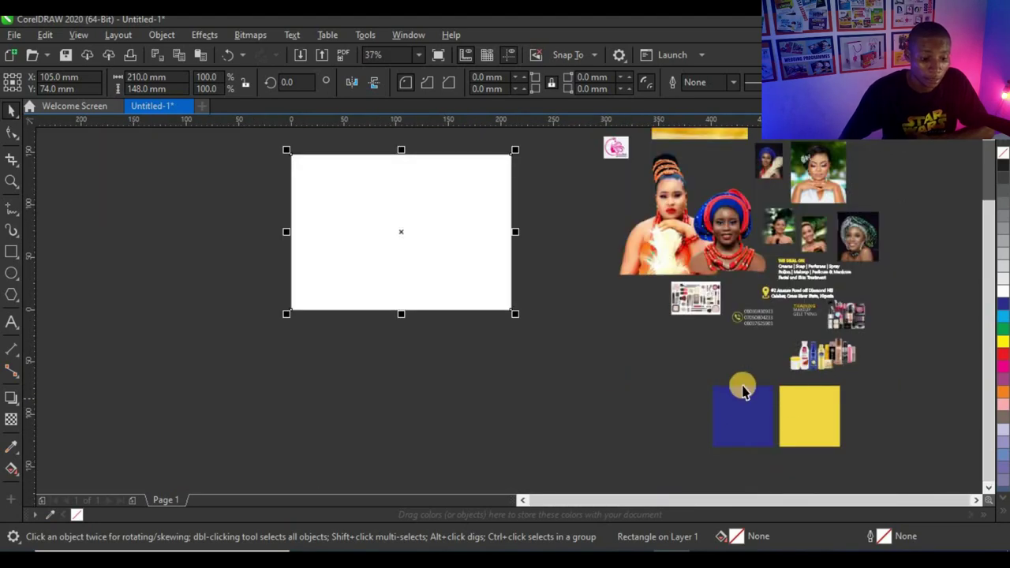
scroll(824, 292, up, 2)
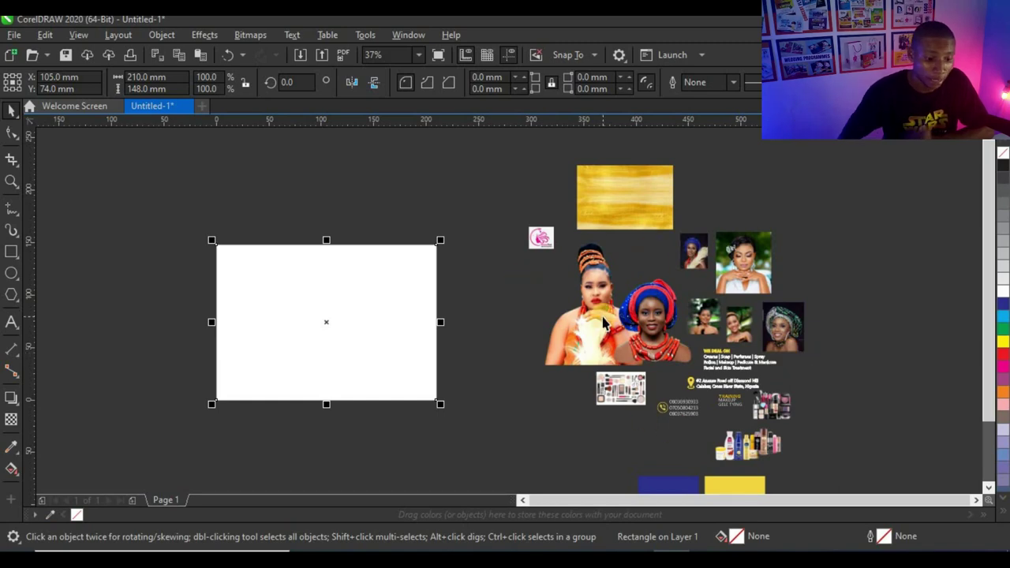
scroll(756, 302, down, 2)
click(571, 405)
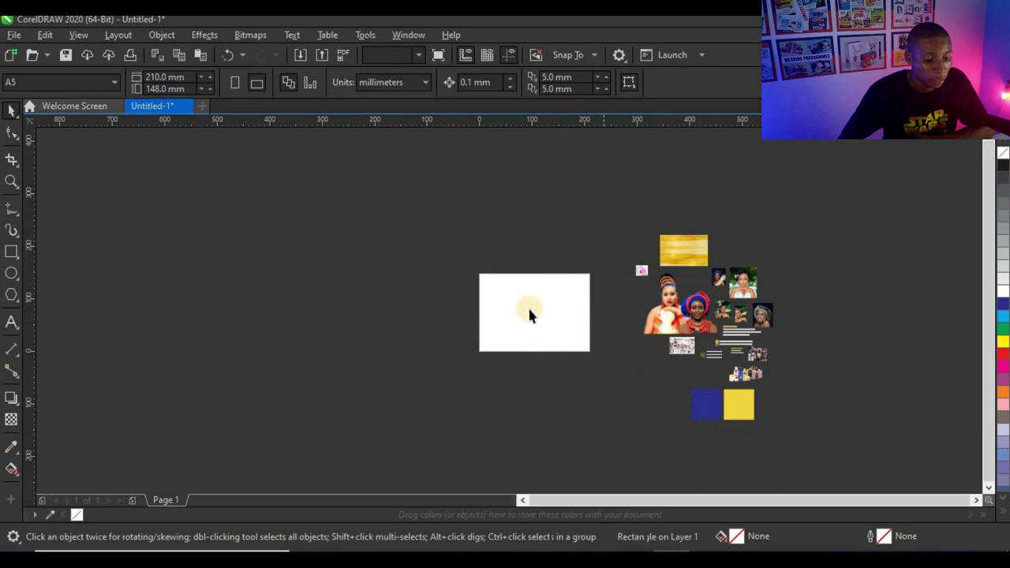
click(619, 316)
scroll(619, 315, up, 2)
click(798, 479)
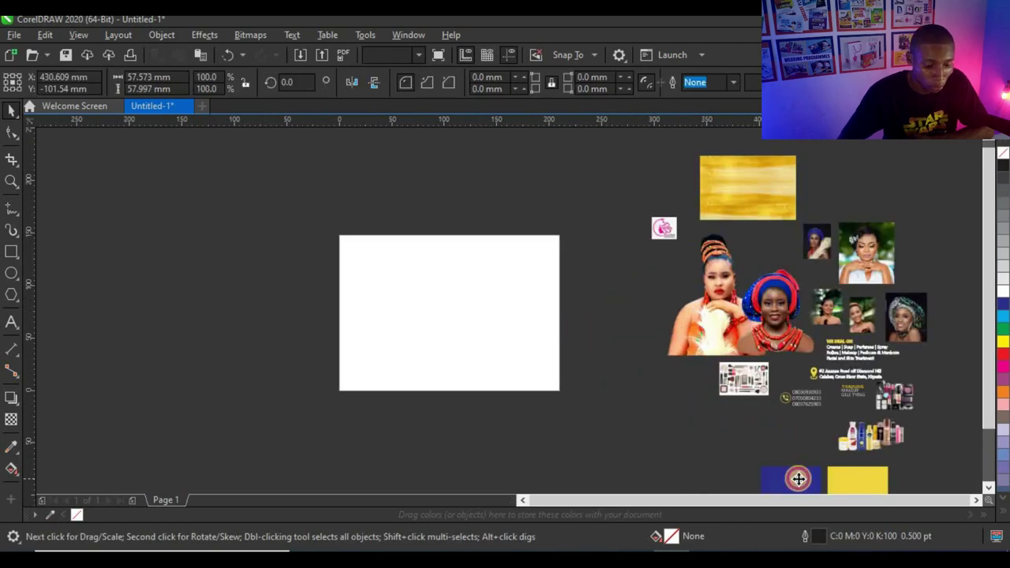
drag(799, 479, 475, 322)
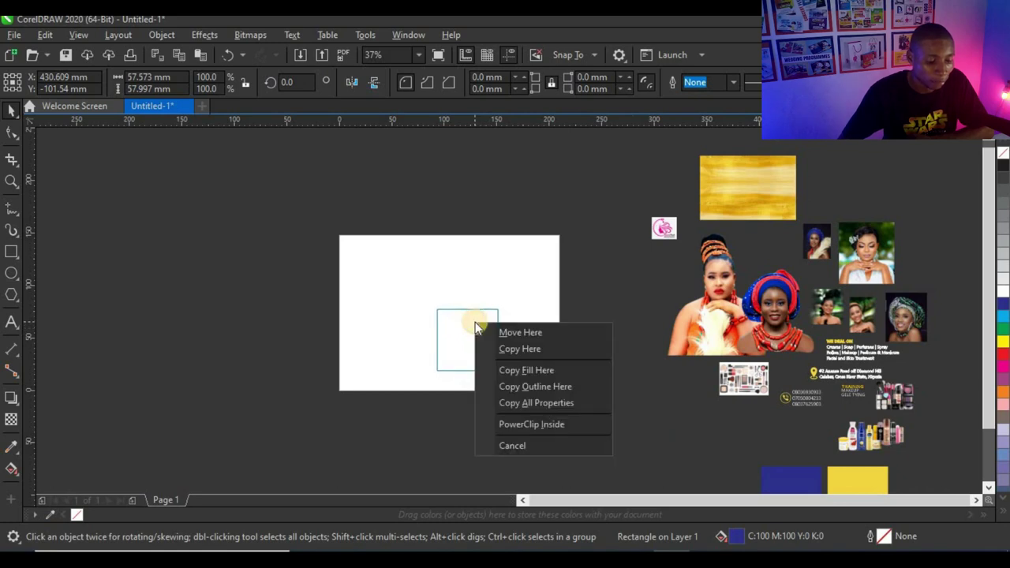
click(523, 371)
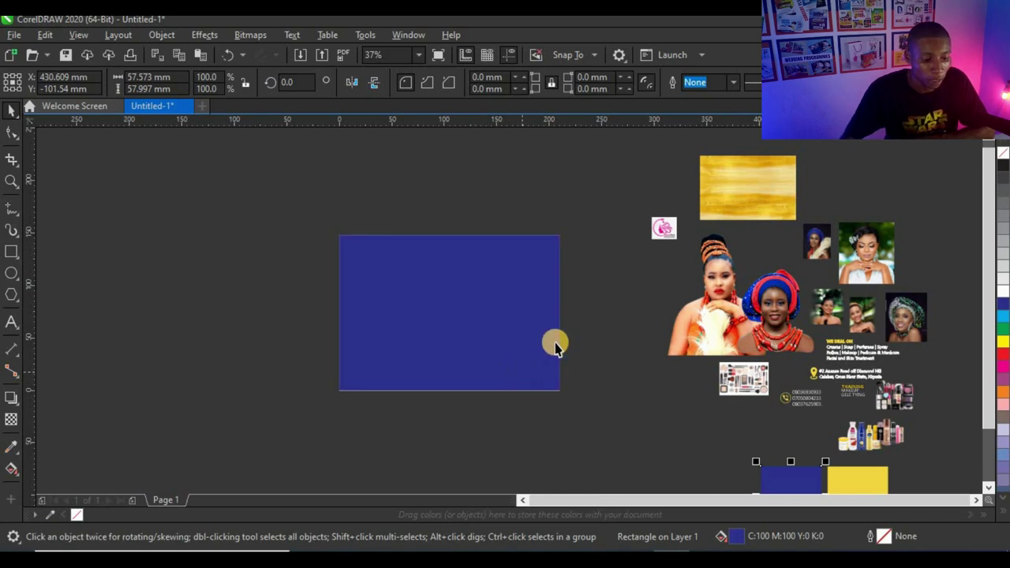
Draw a closed wave shape with the Pen tool across the page's lower half, about 210 mm wide and 75 mm high.
scroll(505, 284, up, 2)
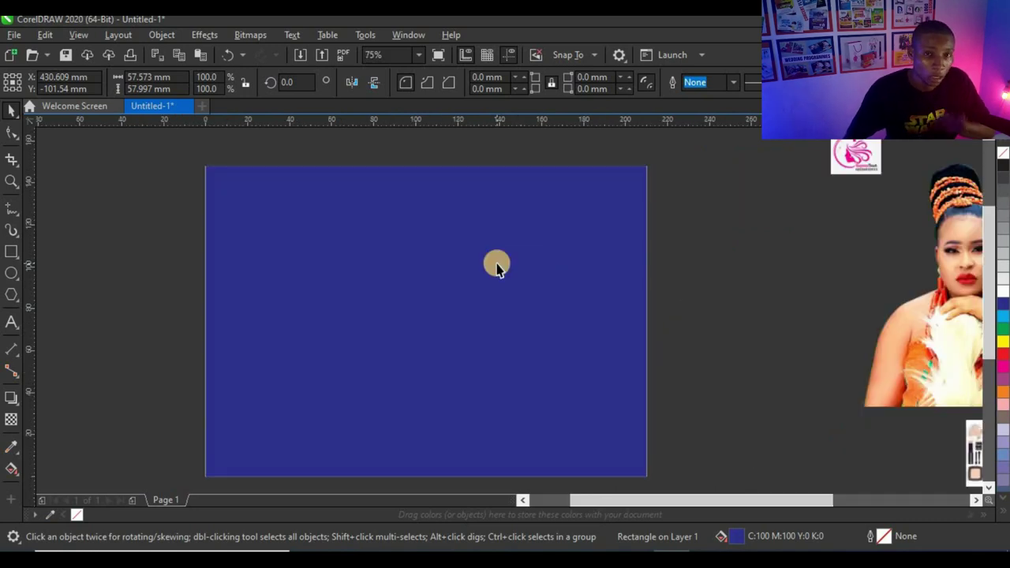
click(14, 215)
click(45, 258)
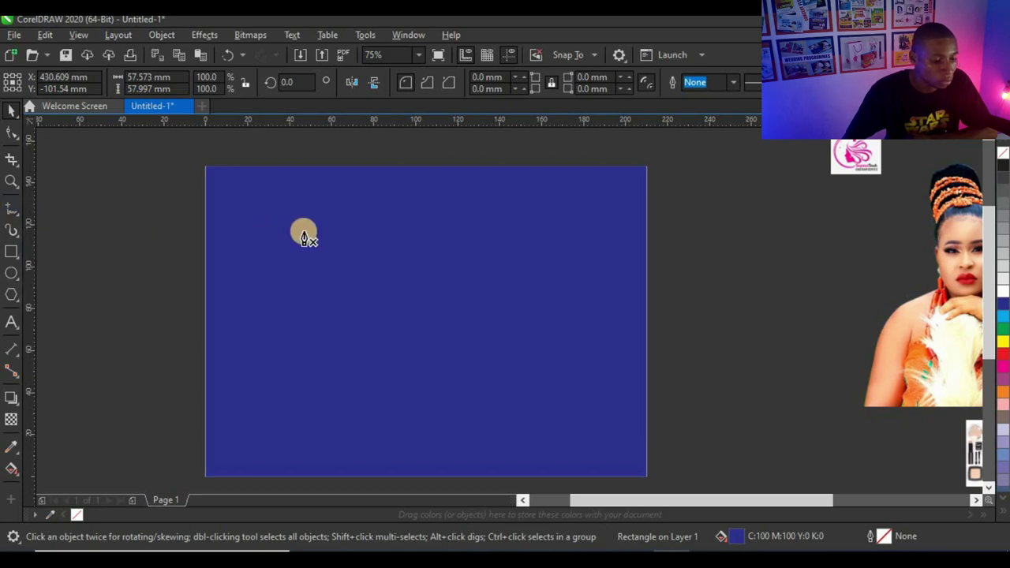
click(205, 328)
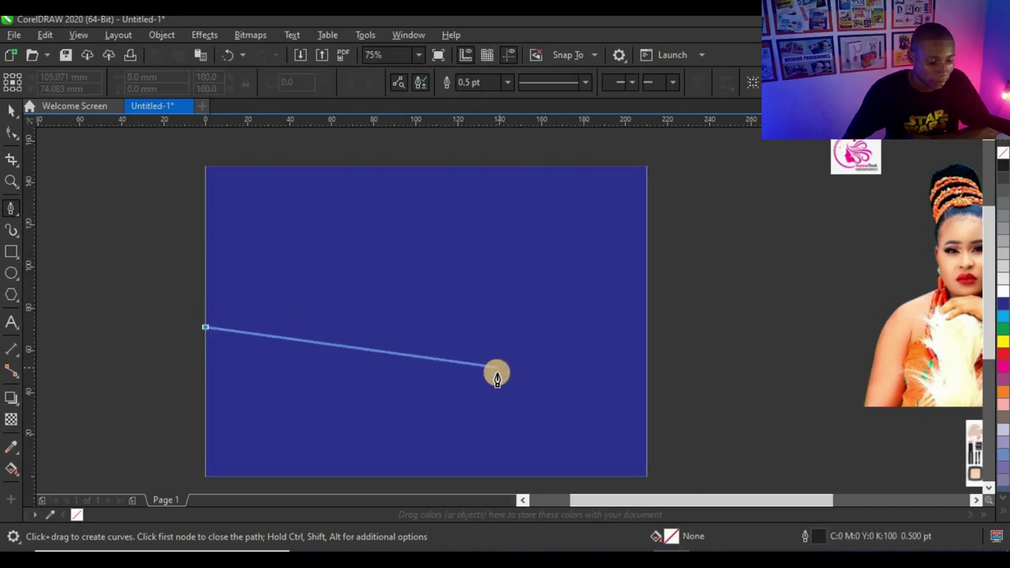
drag(500, 375, 616, 463)
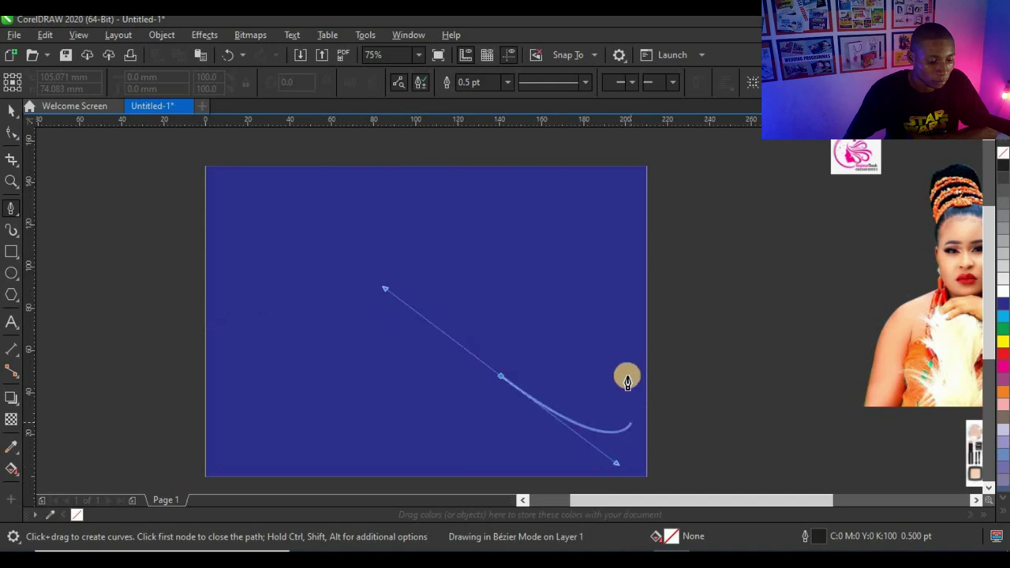
double_click(646, 338)
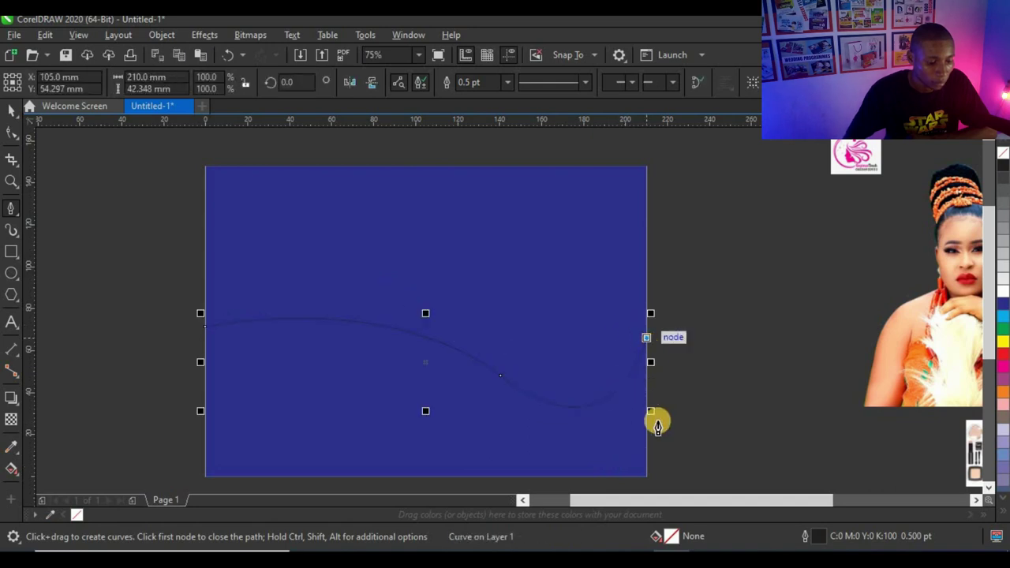
click(647, 477)
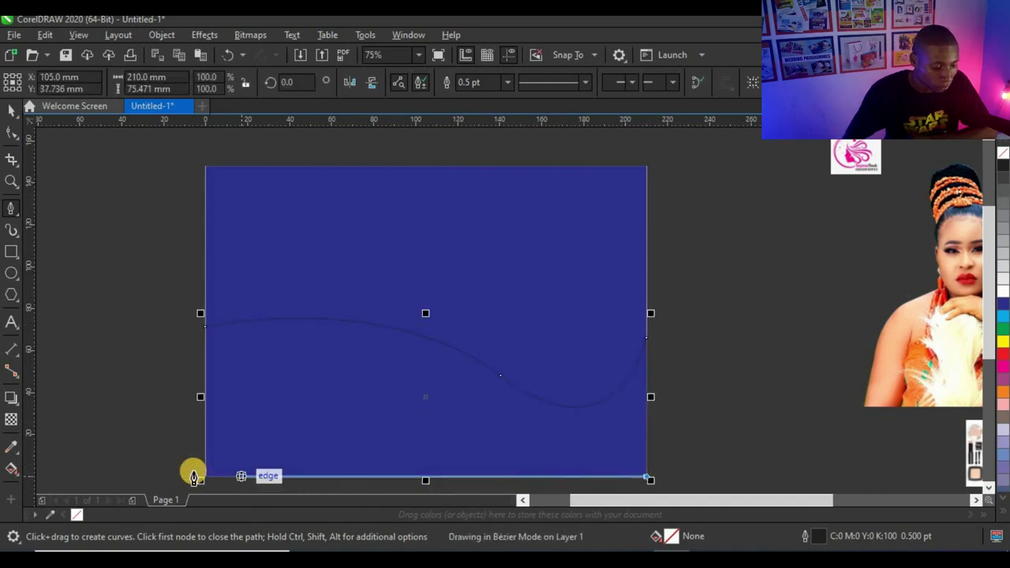
double_click(205, 477)
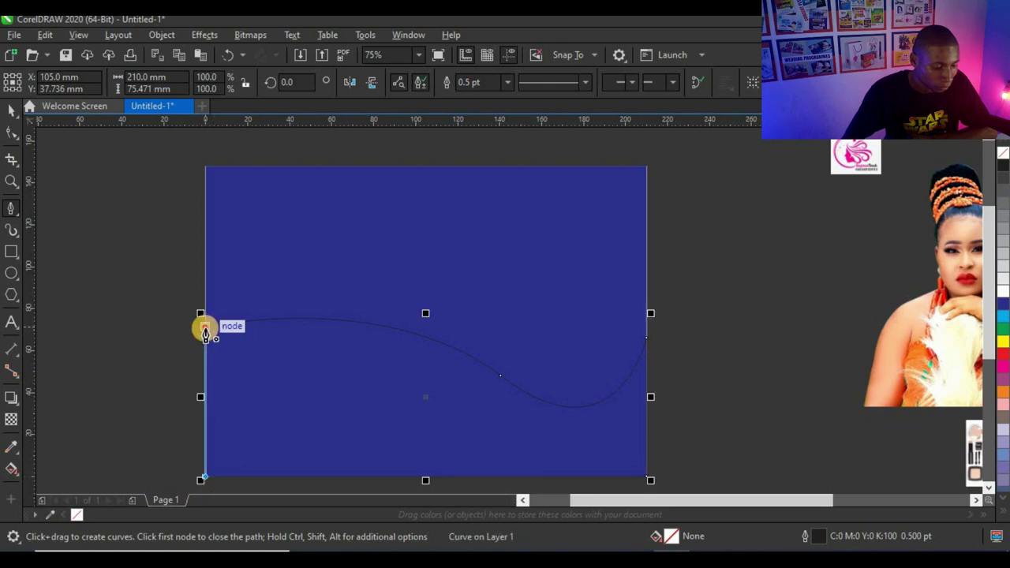
click(204, 326)
Reshape the wave's upper curve by moving its middle node and control handle, making the shape about 83 mm high.
click(9, 132)
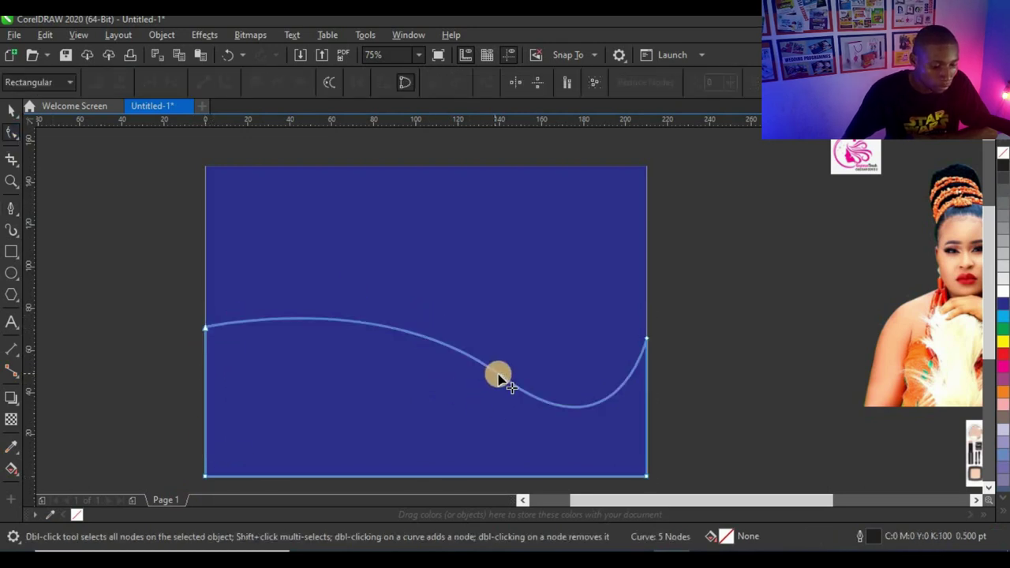
drag(496, 374, 494, 347)
drag(323, 273, 289, 258)
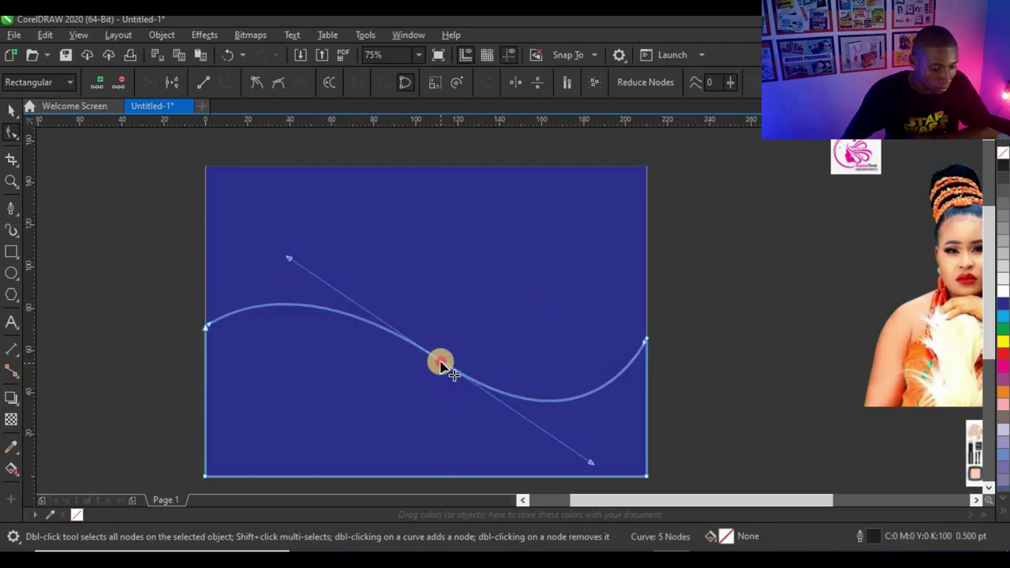
drag(441, 365, 434, 357)
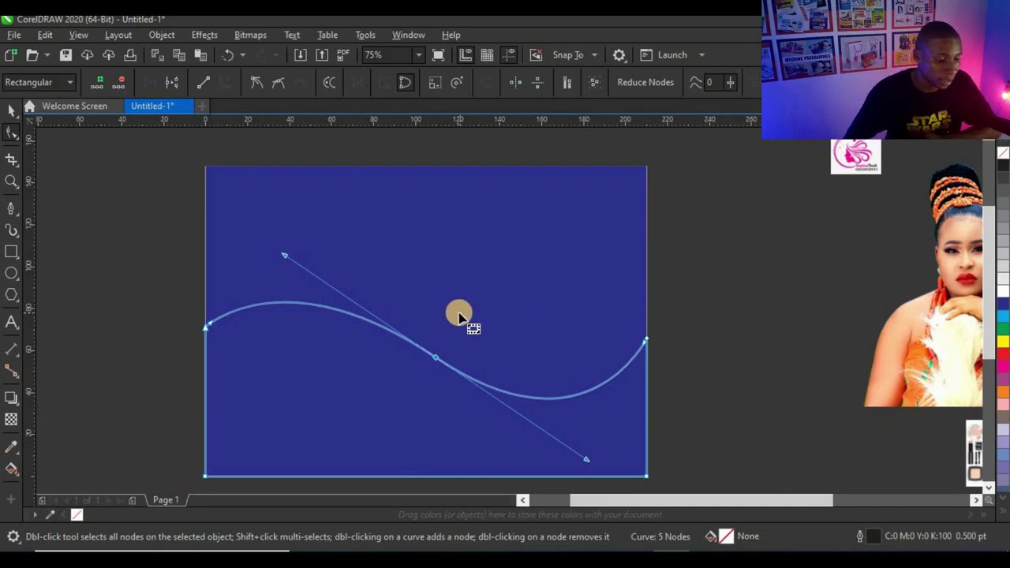
Fill the wave shape with white and remove its outline.
click(13, 110)
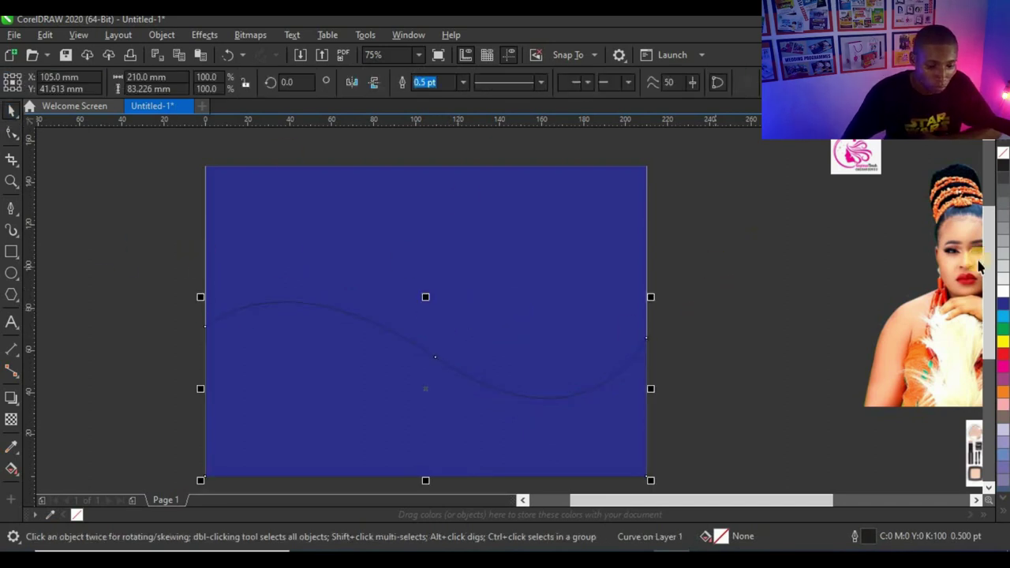
click(1000, 293)
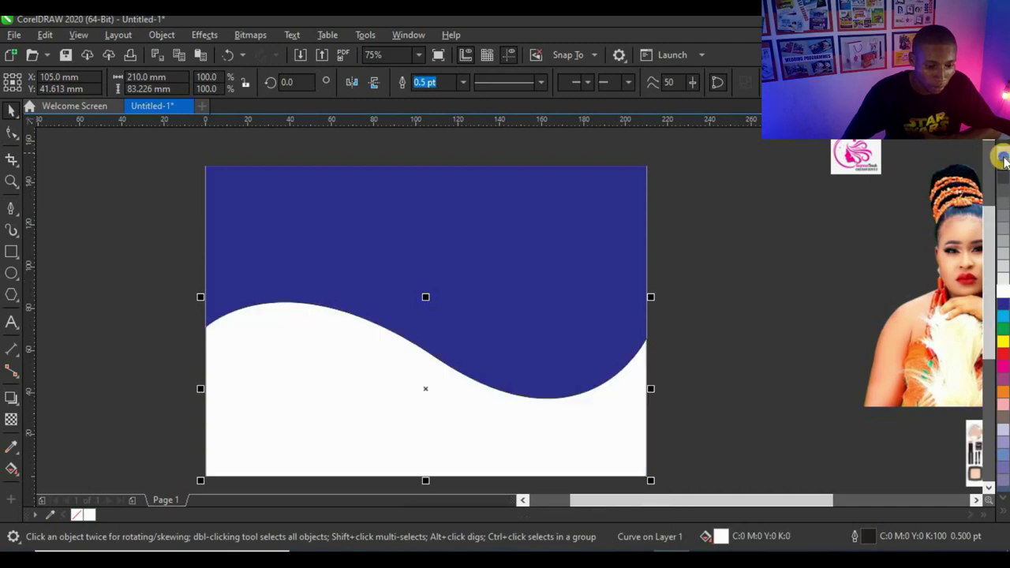
right_click(1002, 158)
Make a duplicate of the white wave skewed vertically by about 3.9 degrees, raising its right end.
click(631, 394)
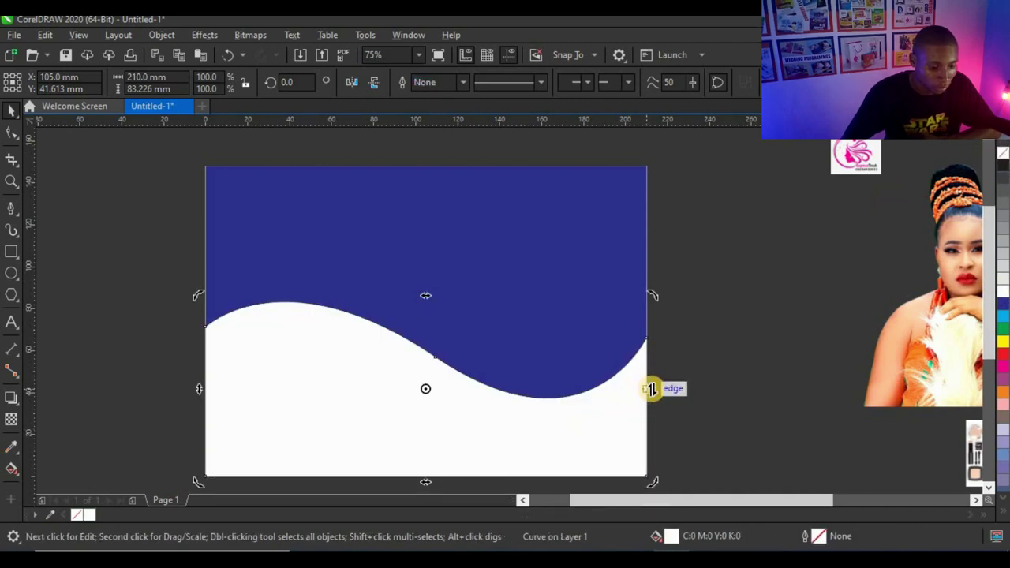
drag(649, 388, 650, 359)
right_click(649, 359)
click(501, 412)
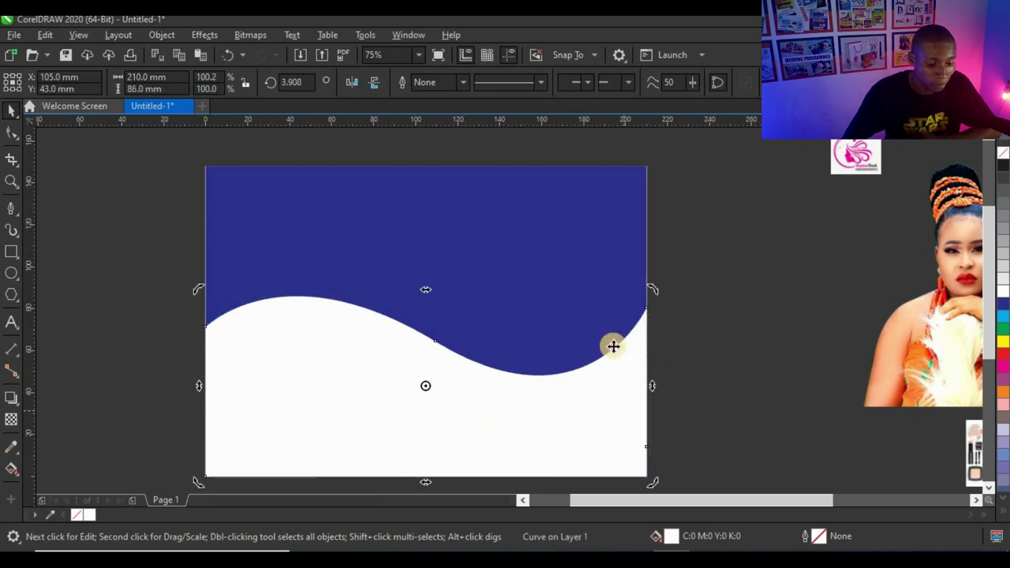
Move the skewed wave copy off the page's left side and undo the move.
scroll(495, 312, down, 1)
click(629, 322)
drag(521, 369, 306, 368)
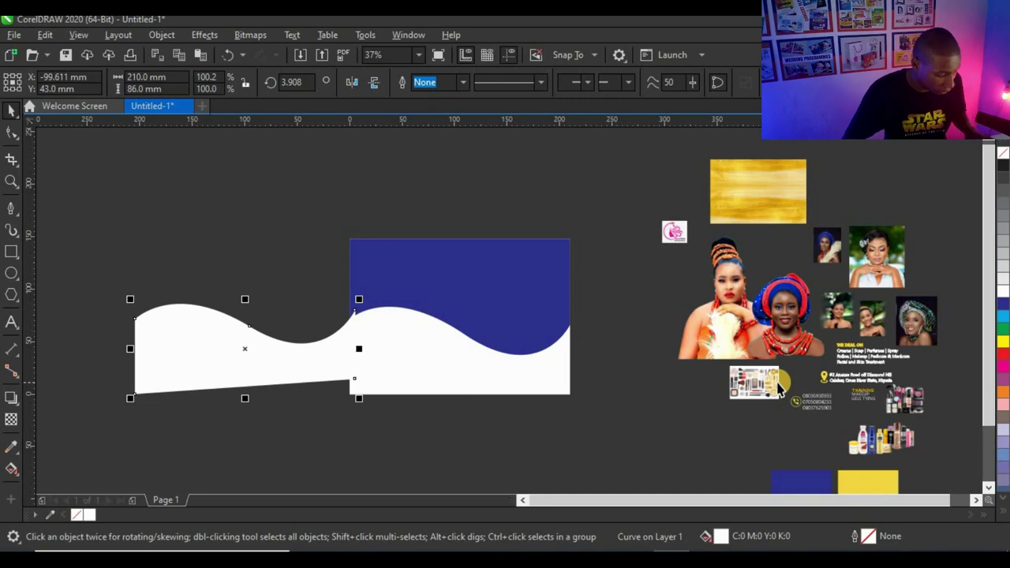
key(ctrl+z)
Copy the fill of the yellow swatch square onto the skewed wave copy.
click(679, 413)
scroll(721, 432, down, 2)
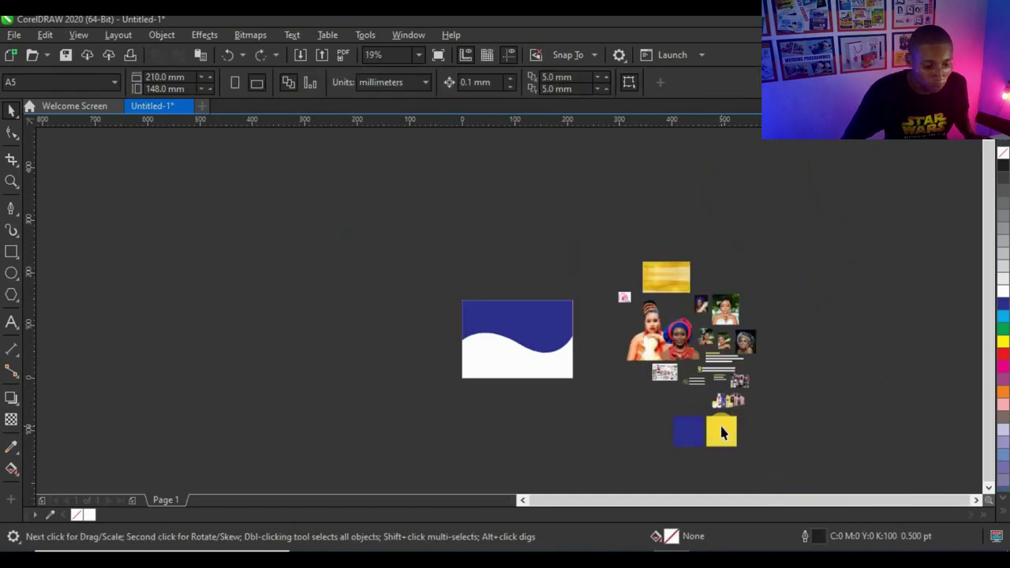
scroll(722, 433, up, 2)
click(718, 432)
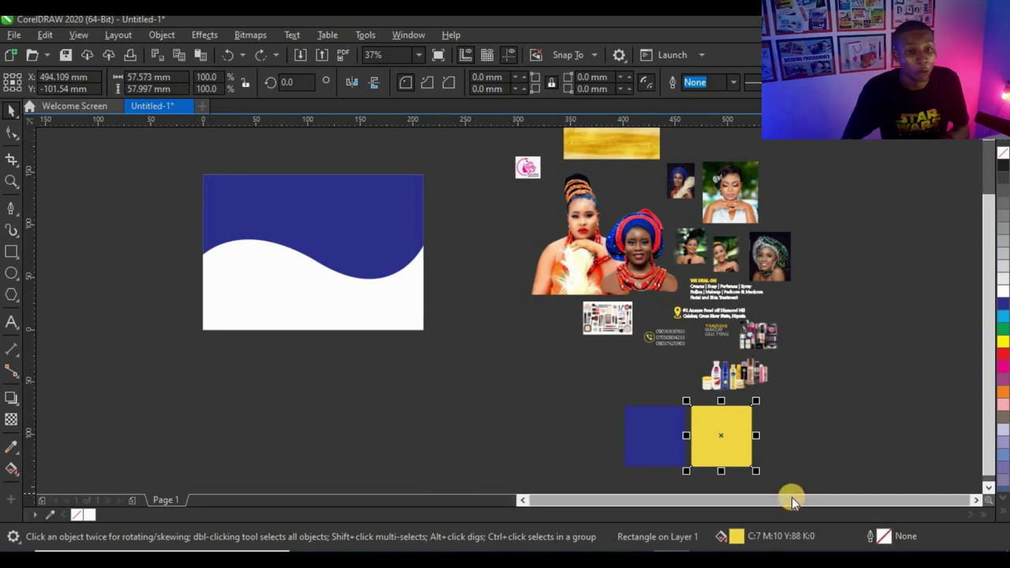
scroll(740, 469, up, 2)
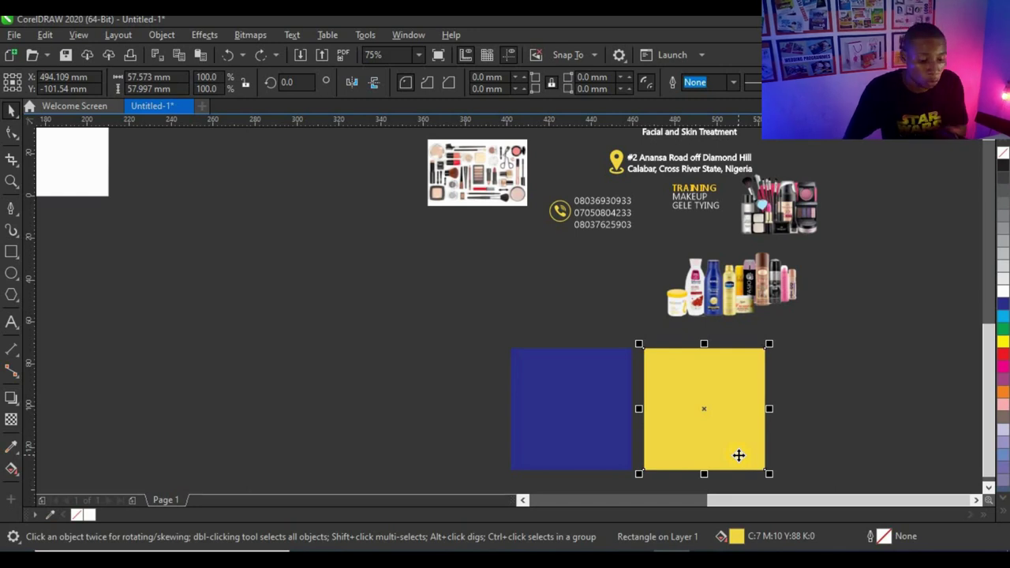
drag(569, 421, 344, 296)
key(Escape)
scroll(730, 442, down, 1)
click(397, 342)
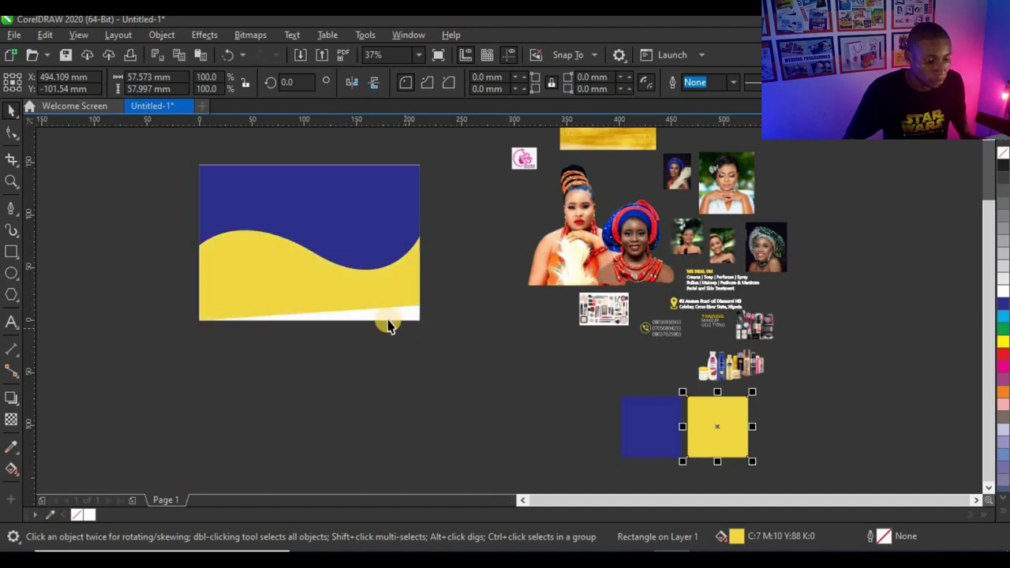
Send the yellow skewed wave behind the white wave as a thin yellow band along the curve.
click(291, 263)
scroll(291, 261, up, 2)
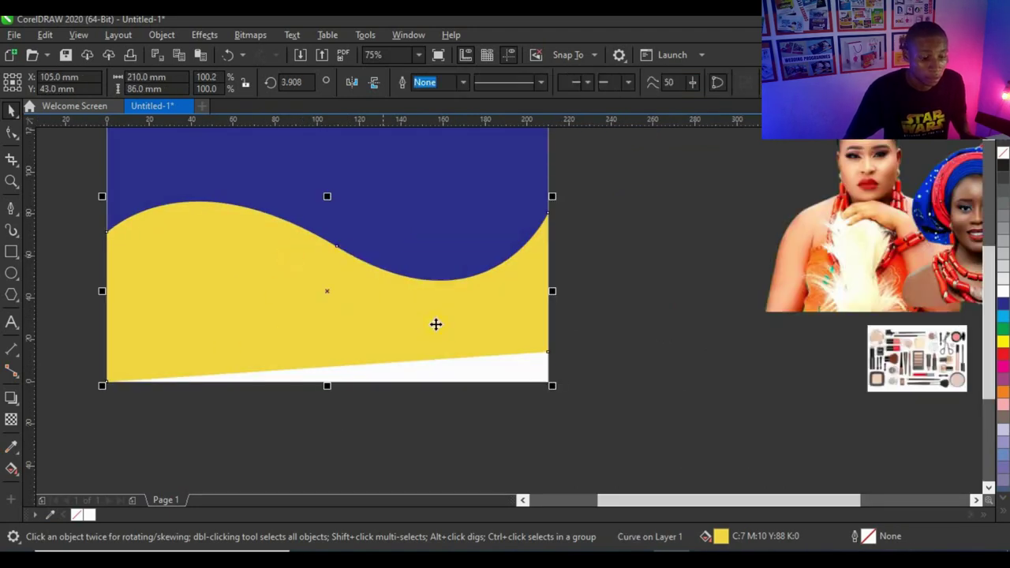
scroll(445, 344, down, 2)
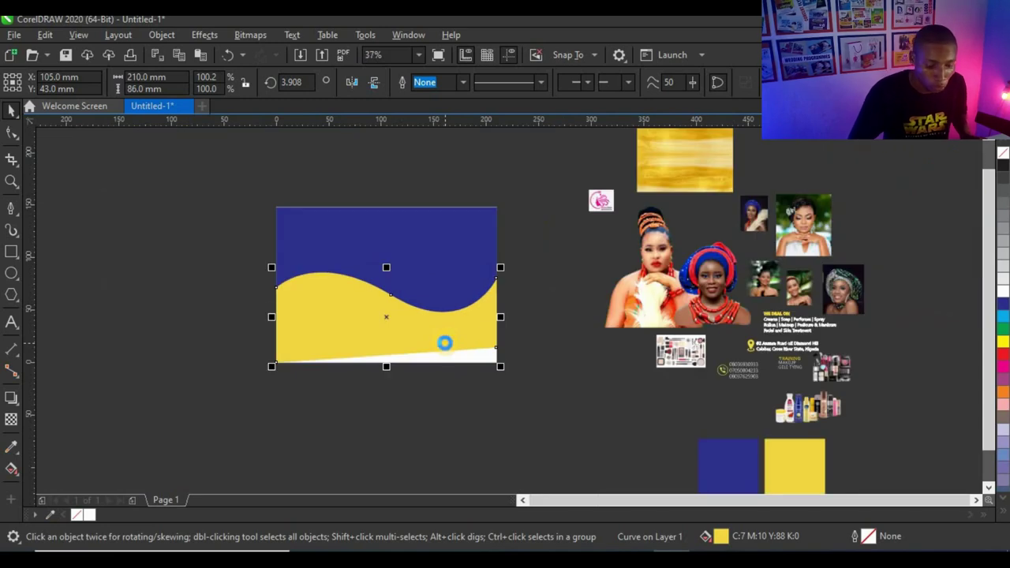
key(ctrl+z)
scroll(425, 305, up, 2)
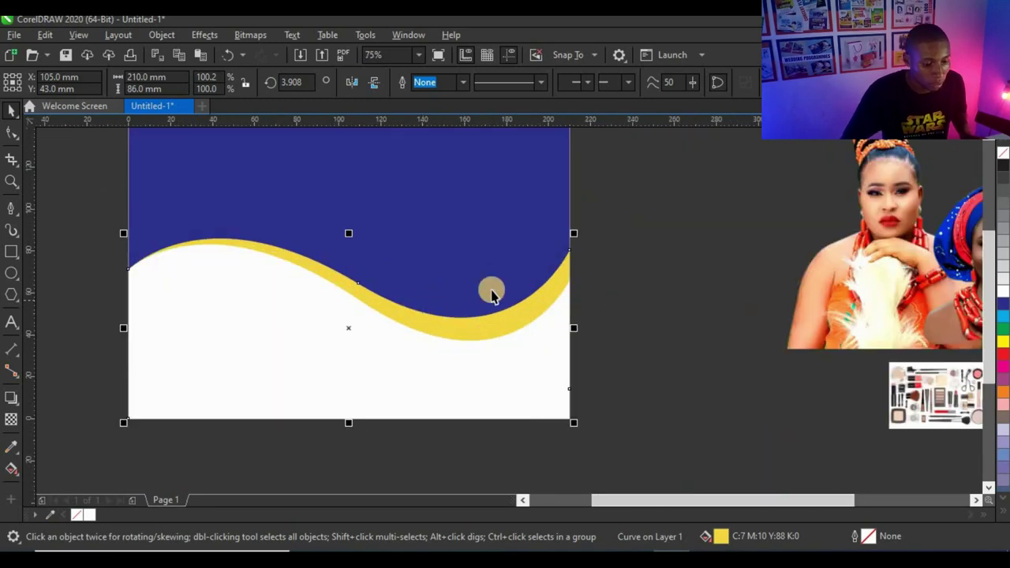
Squash the white and yellow waves together to a combined height of about 77 mm, keeping their base on the page's lower edge.
scroll(503, 320, down, 2)
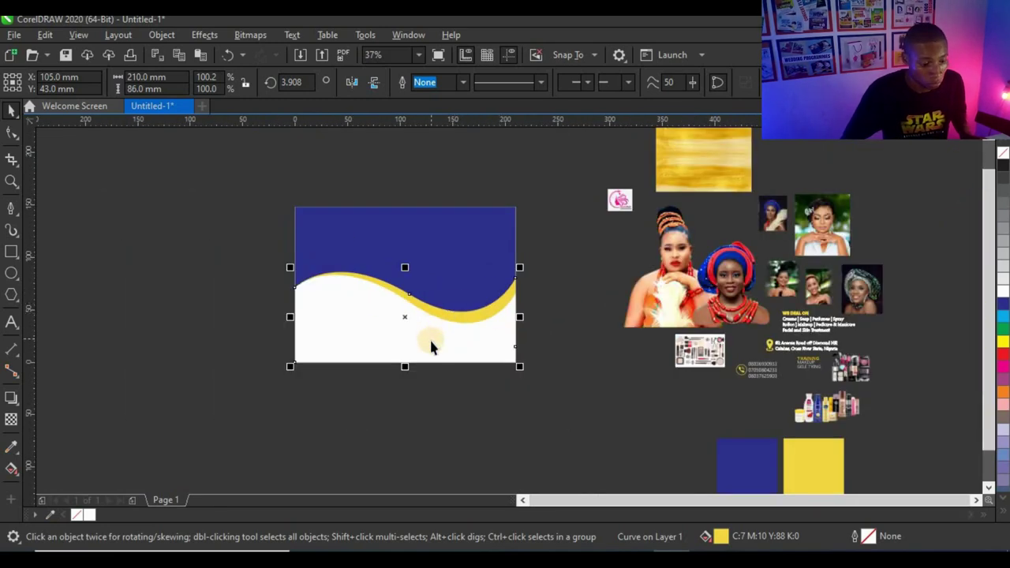
shift+click(408, 302)
scroll(408, 302, up, 2)
drag(400, 231, 390, 257)
scroll(379, 266, down, 2)
scroll(387, 252, up, 2)
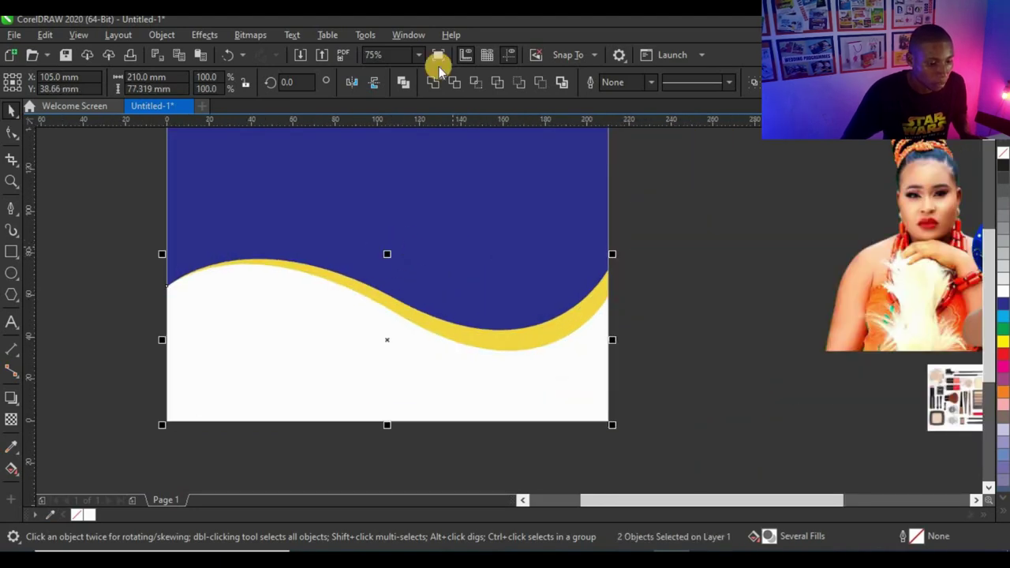
Mirror the white and yellow waves horizontally so that the crest is on the right side of the page.
click(352, 84)
scroll(424, 269, down, 2)
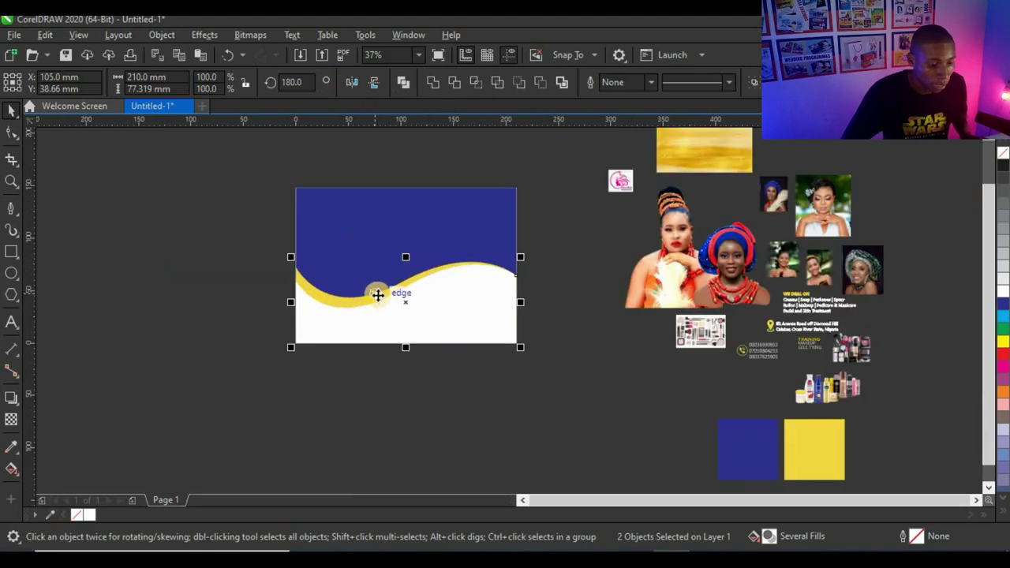
click(455, 283)
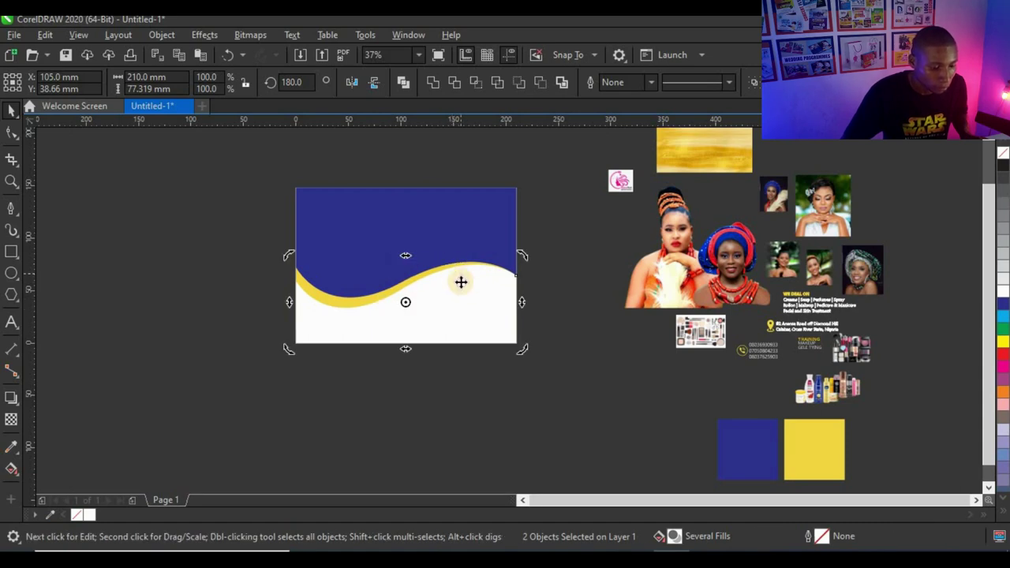
click(460, 282)
scroll(379, 278, up, 2)
scroll(354, 274, down, 1)
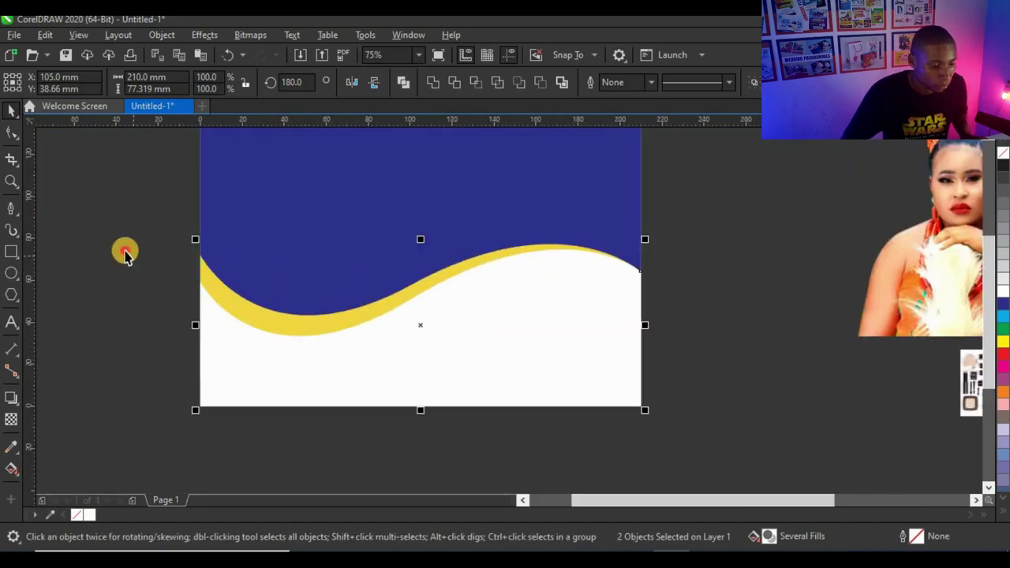
Lower the top of both mirrored waves slightly by reducing their height, and deselect them.
drag(119, 222, 698, 452)
drag(420, 240, 424, 247)
scroll(376, 264, down, 1)
scroll(405, 278, down, 1)
click(464, 243)
scroll(453, 258, up, 1)
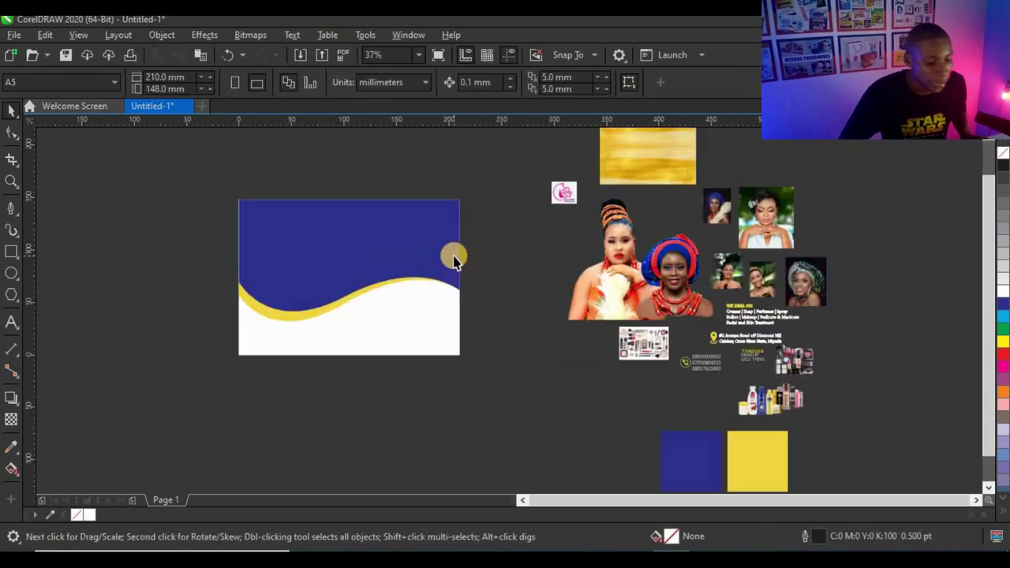
Enlarge the makeup tools image beside the page to about 69 × 46 mm.
click(636, 343)
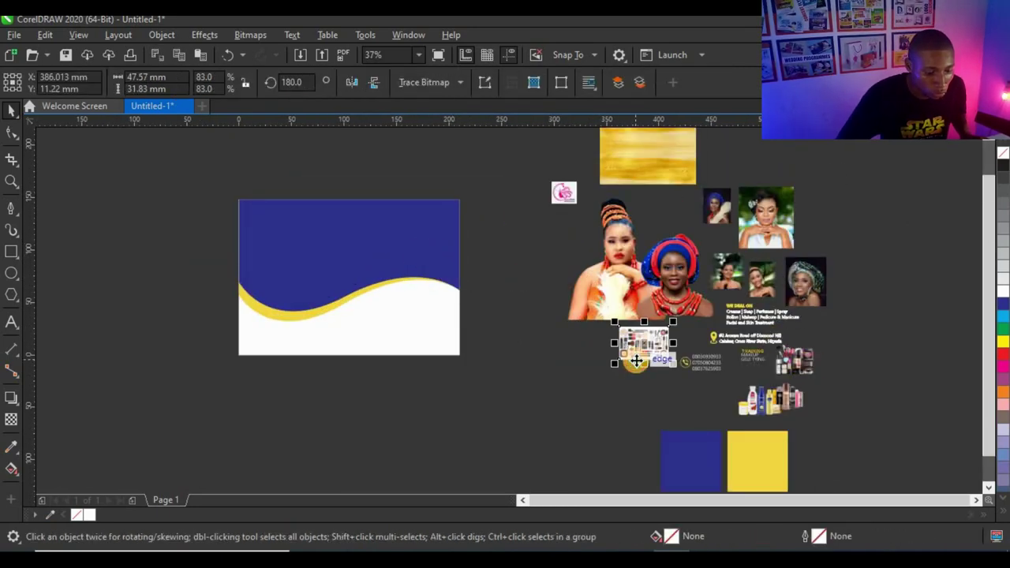
scroll(641, 351, up, 5)
drag(559, 364, 474, 420)
scroll(647, 344, down, 2)
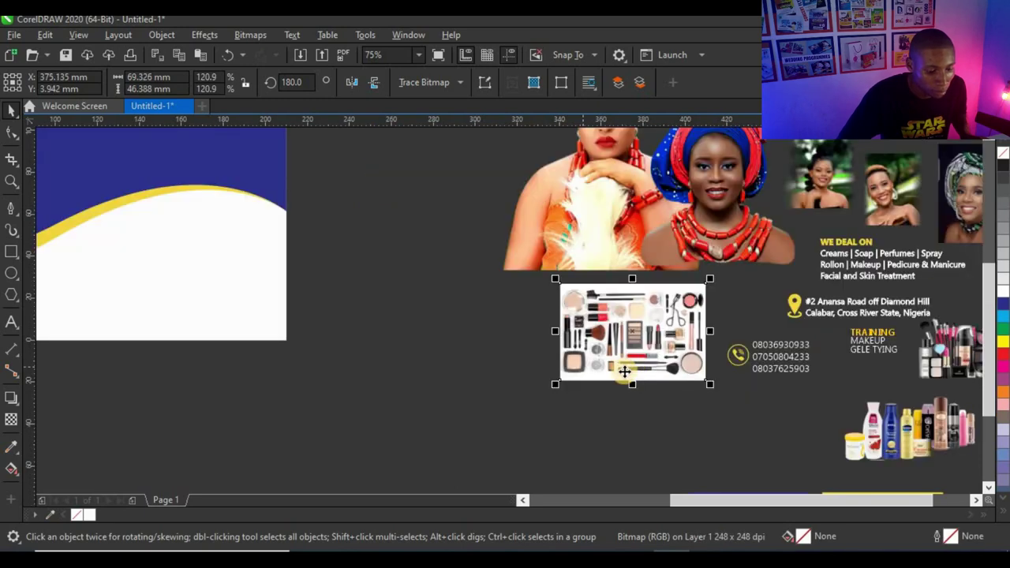
PowerClip the makeup tools image inside the blue background rectangle.
drag(631, 351, 351, 226)
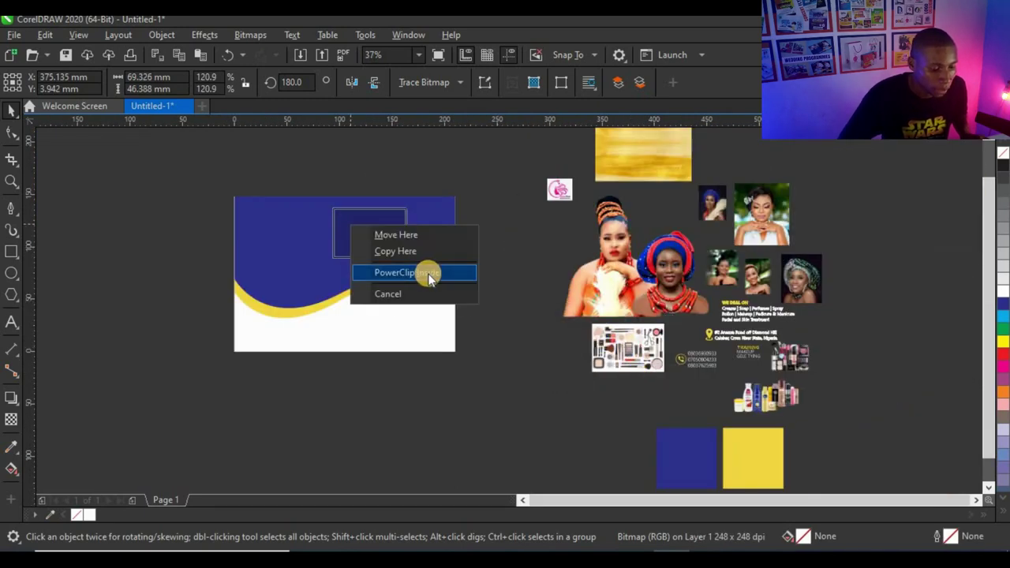
click(530, 298)
right_click(626, 366)
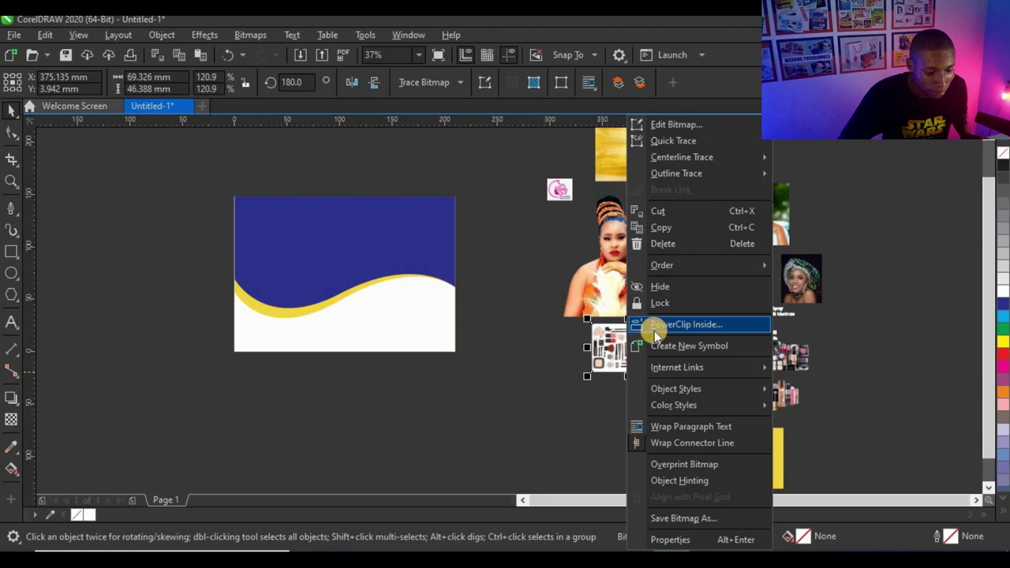
click(684, 326)
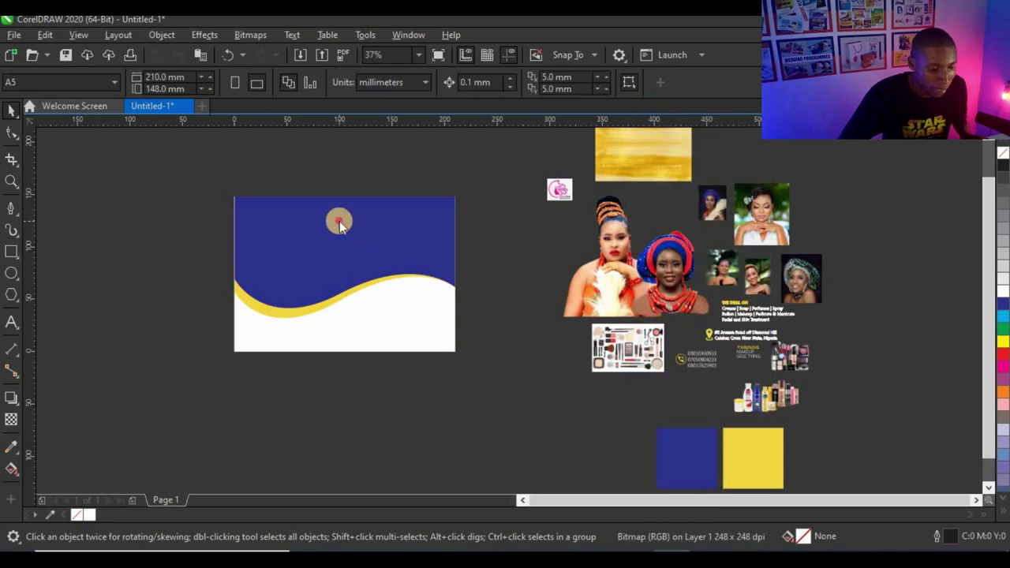
click(339, 221)
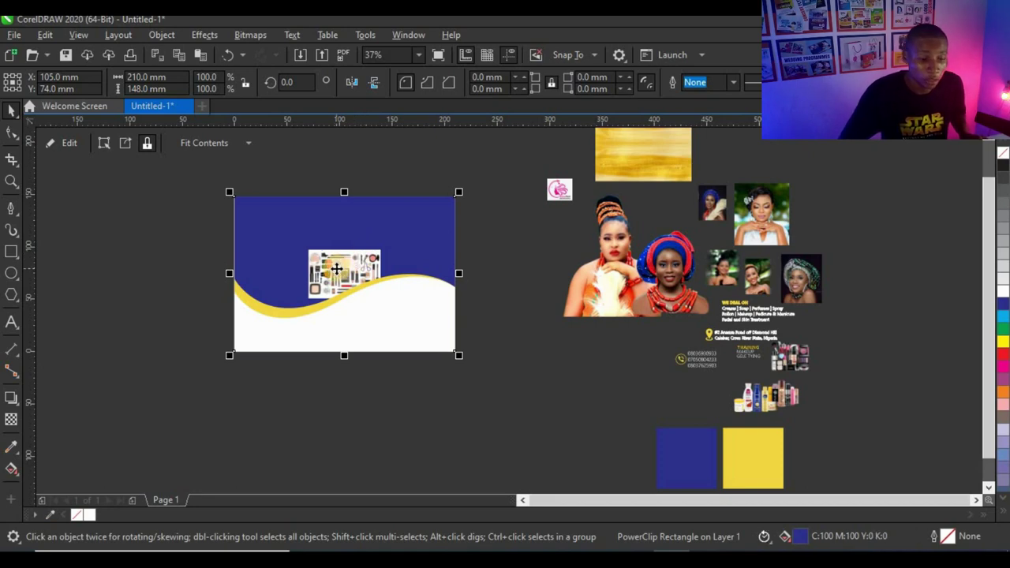
Enlarge the clipped makeup tools image to about 233 × 156 mm and position it to cover the whole blue background.
click(336, 269)
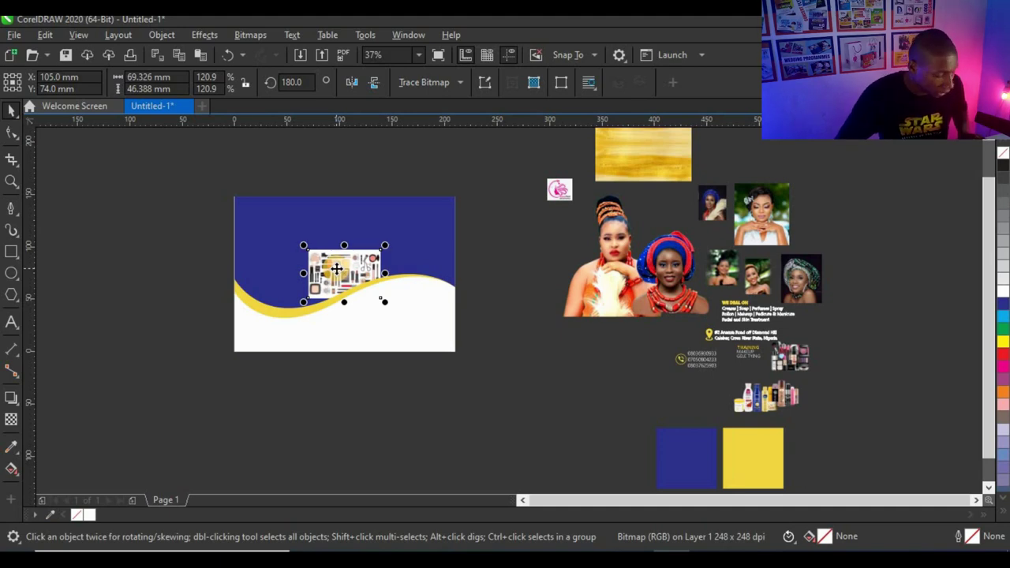
click(385, 245)
drag(388, 245, 425, 222)
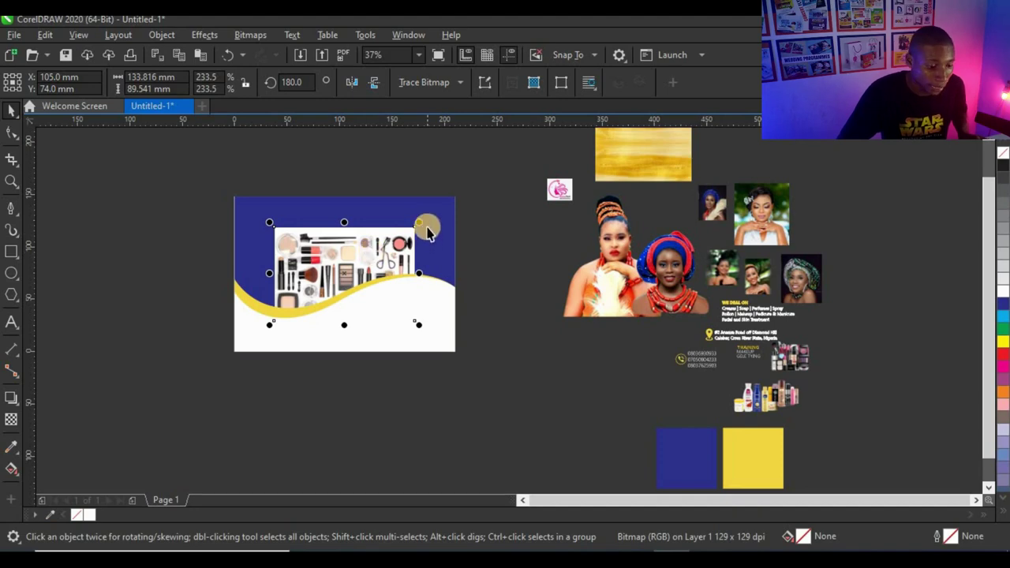
drag(422, 222, 441, 209)
drag(353, 255, 374, 252)
drag(408, 314, 475, 369)
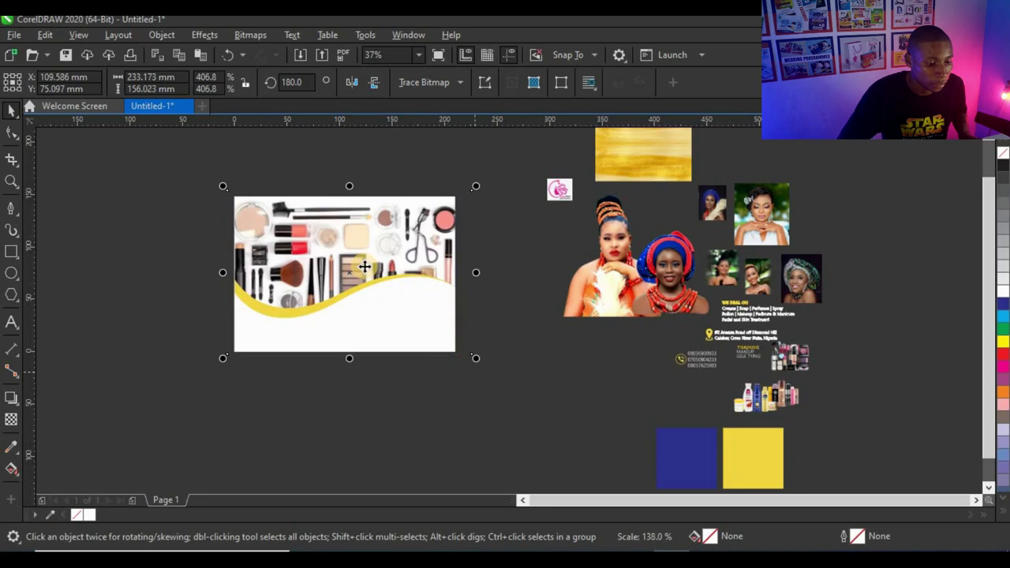
drag(362, 265, 378, 257)
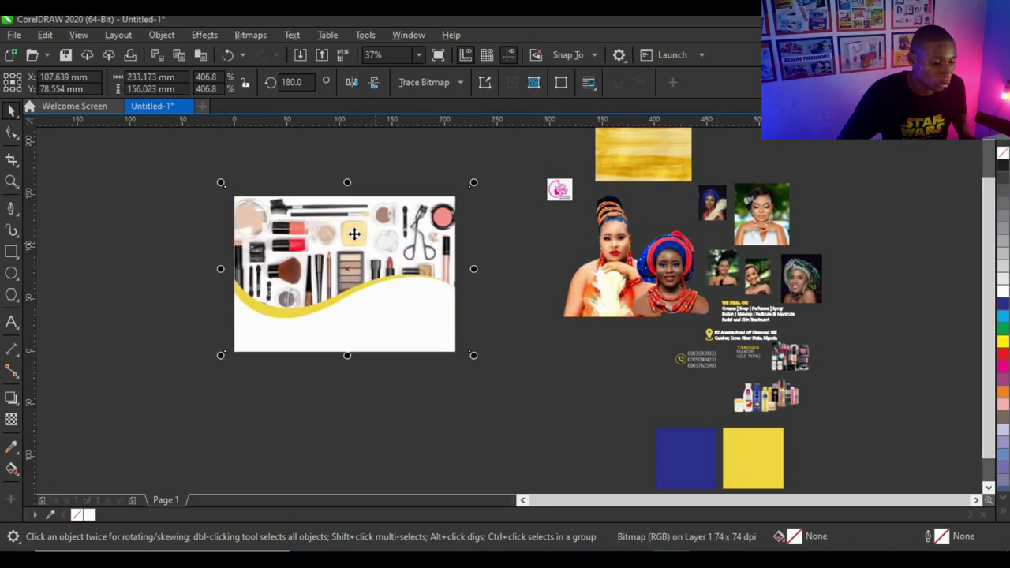
scroll(354, 241, up, 2)
scroll(423, 238, down, 2)
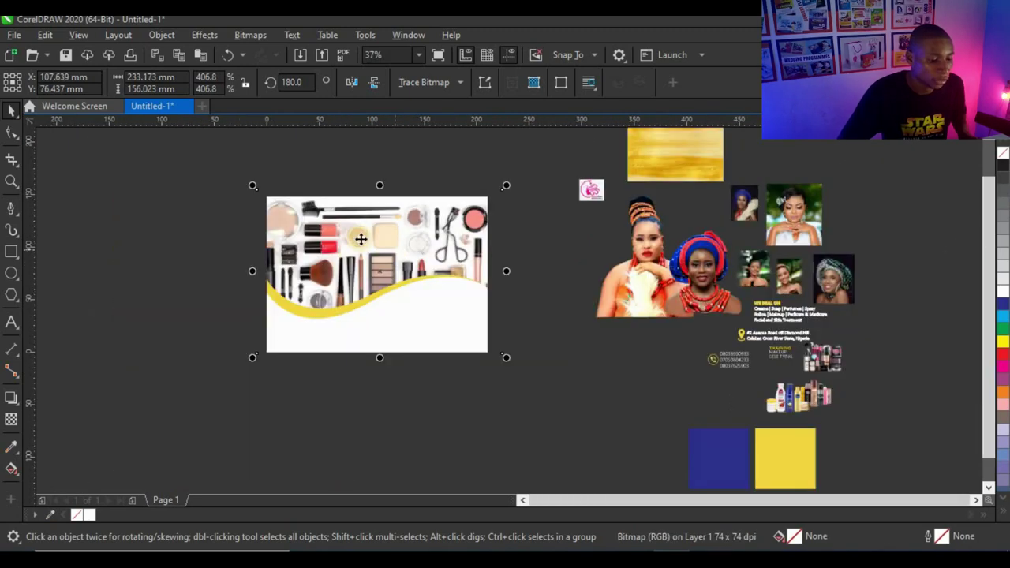
Set the clipped makeup image's transparency merge mode to Overlay so it blends with the blue background.
scroll(249, 350, up, 2)
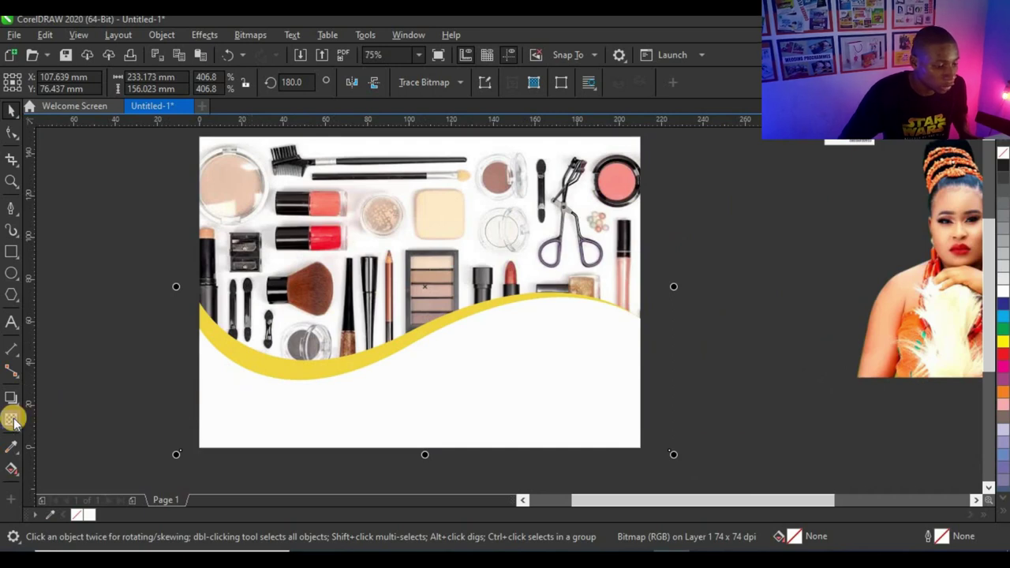
click(13, 420)
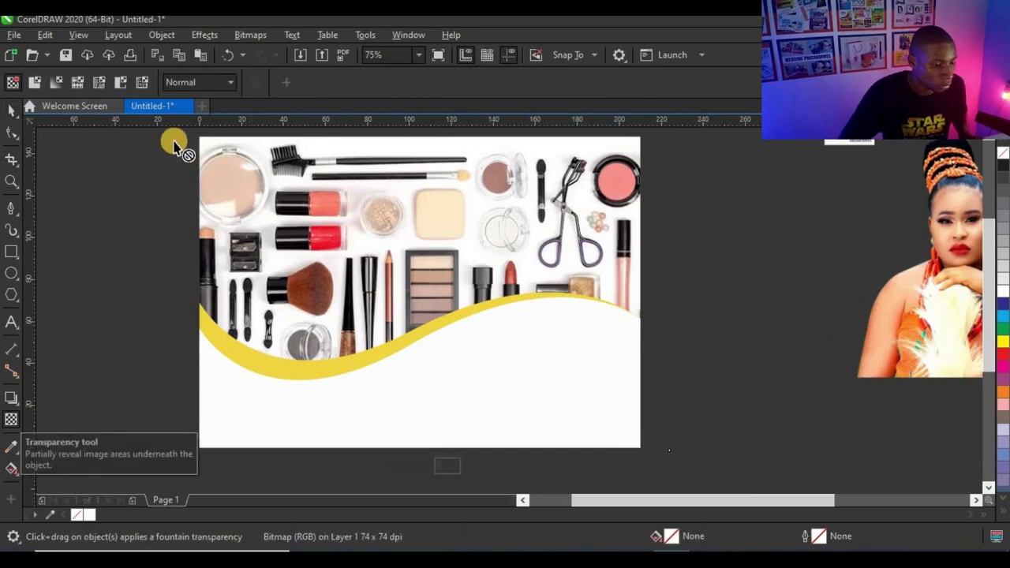
click(198, 83)
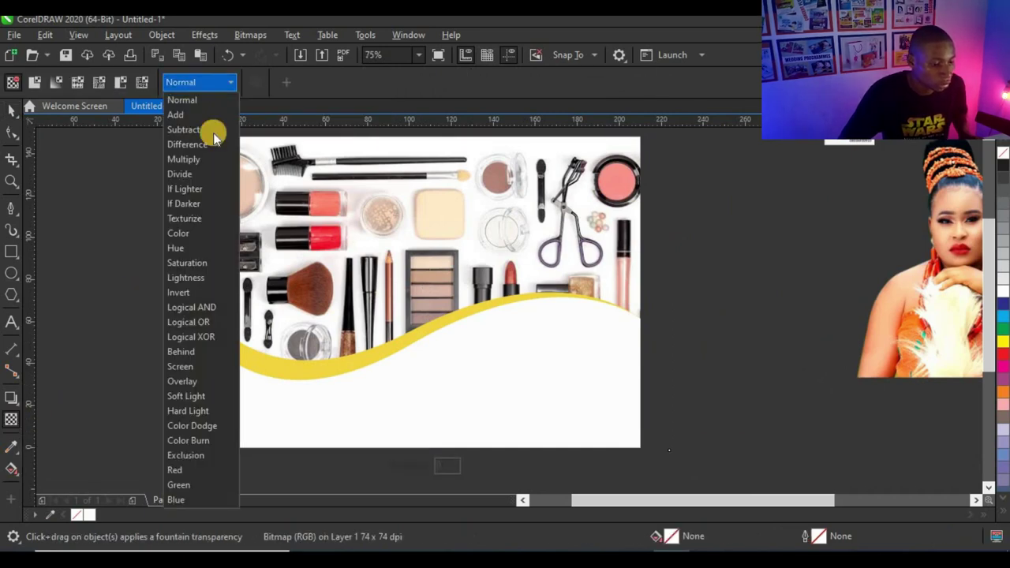
click(192, 385)
scroll(379, 244, down, 2)
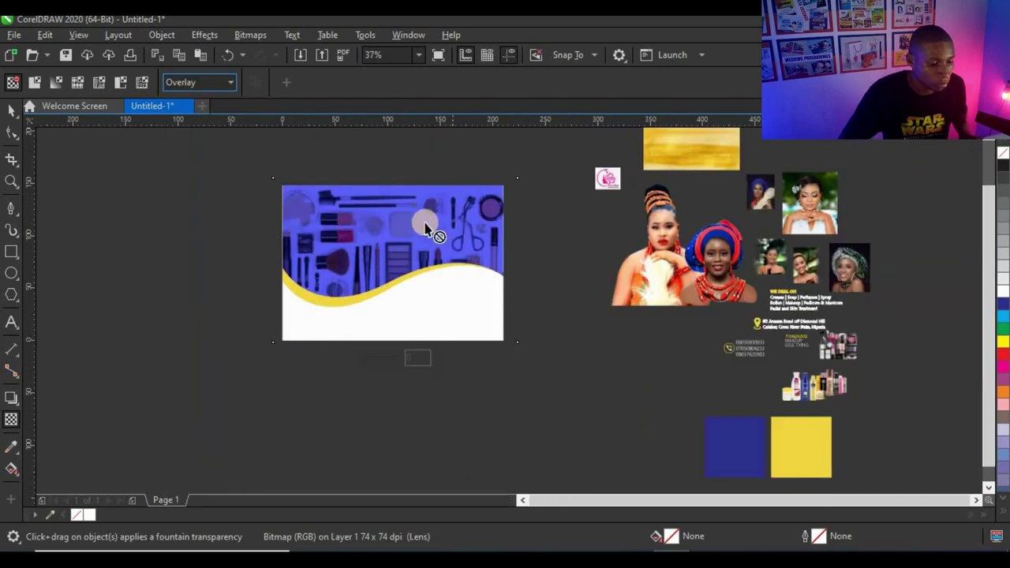
scroll(434, 209, up, 2)
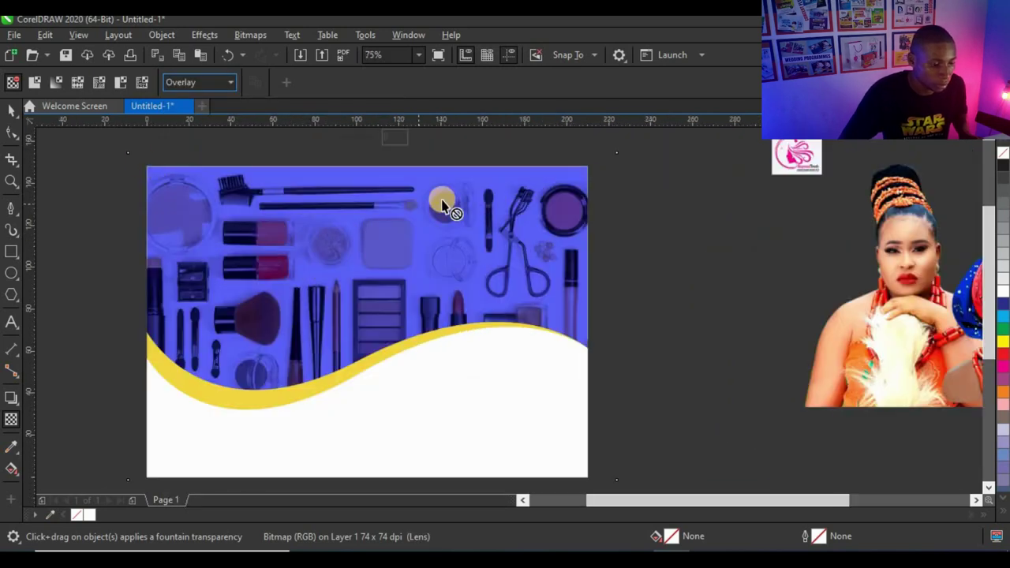
Apply a uniform transparency of 87 to the overlaid makeup image and deselect it.
click(33, 83)
scroll(532, 237, down, 1)
scroll(490, 228, up, 1)
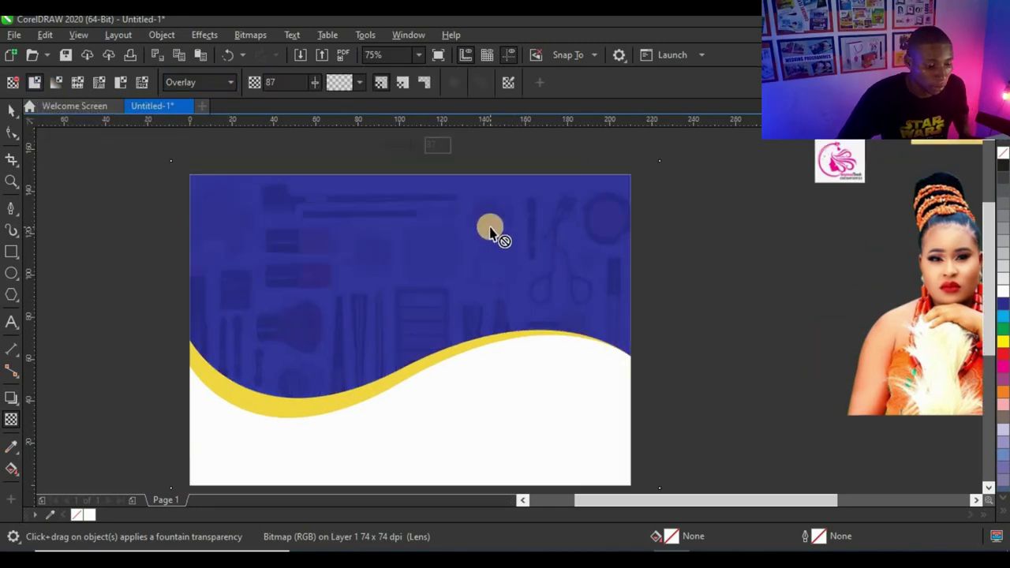
scroll(505, 242, down, 1)
scroll(498, 241, up, 1)
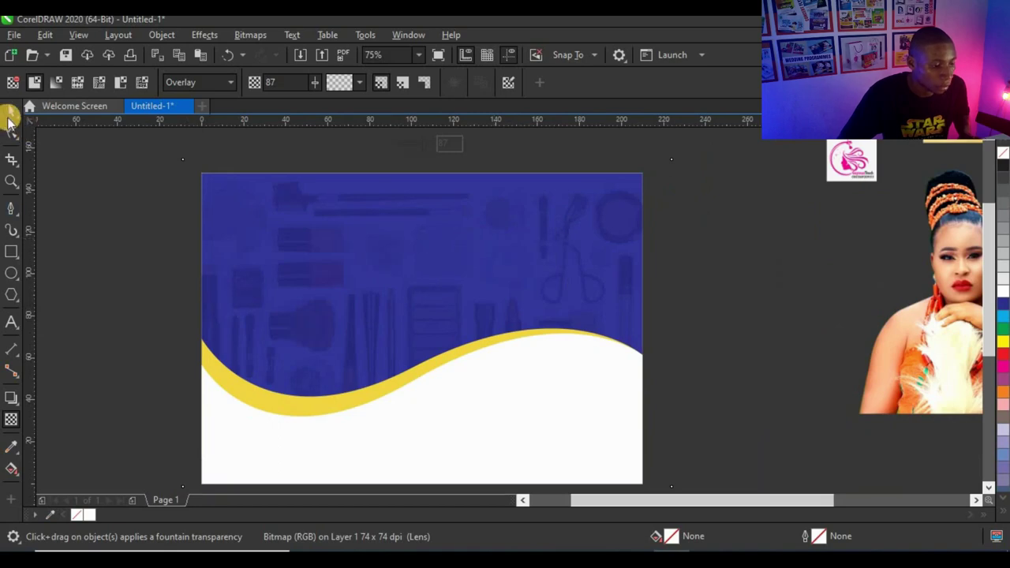
click(10, 116)
scroll(287, 213, down, 1)
click(198, 236)
scroll(323, 190, up, 1)
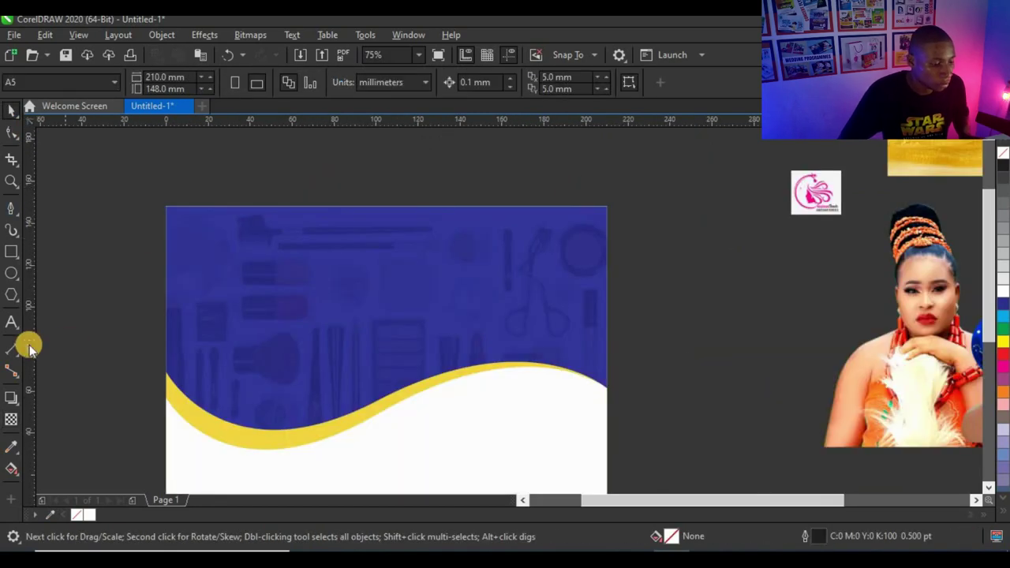
Add the headline text "GUYIMAS" on the upper part of the blue background and set its font to Folklore.
click(326, 257)
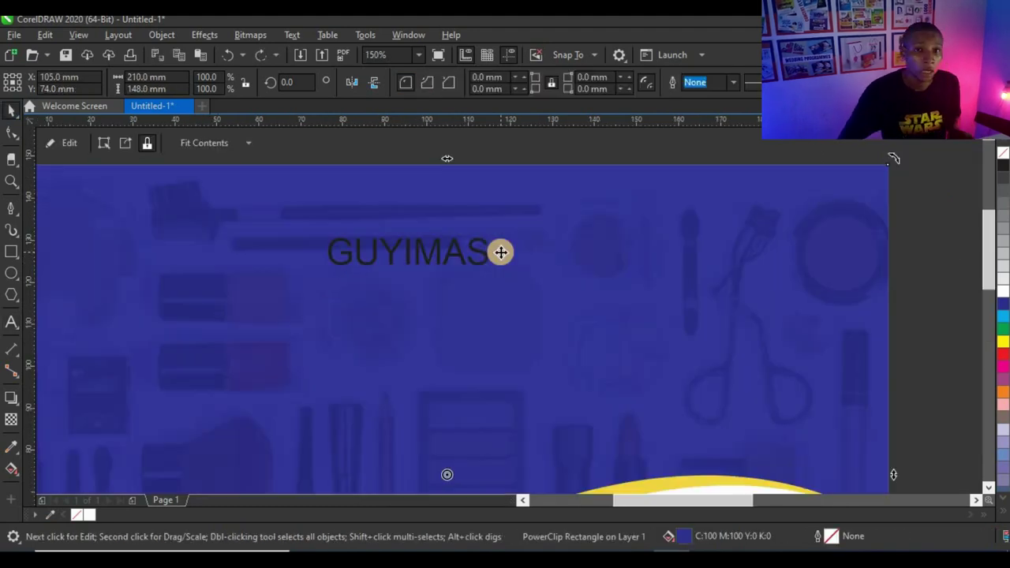
click(474, 253)
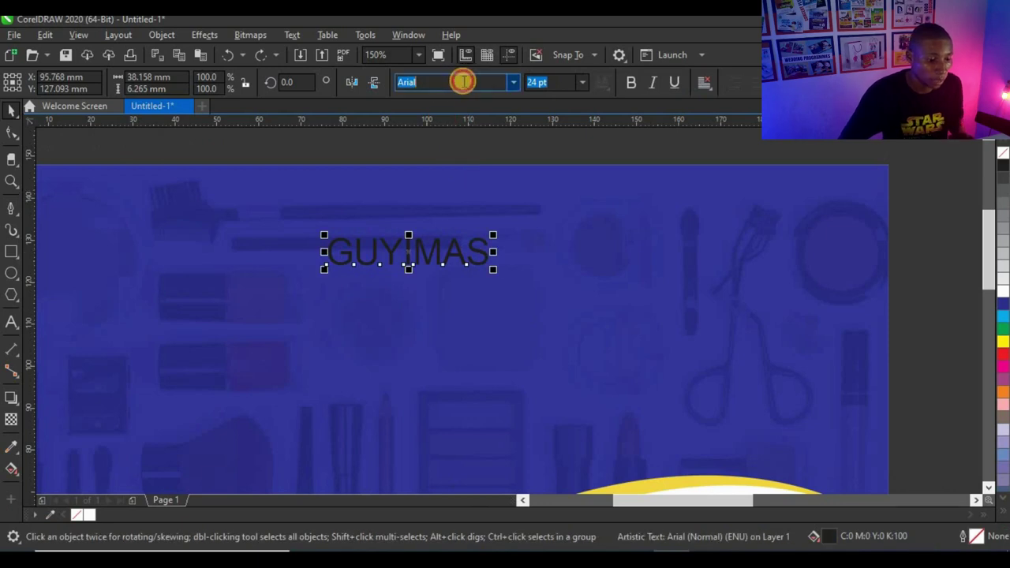
text(Folklore)
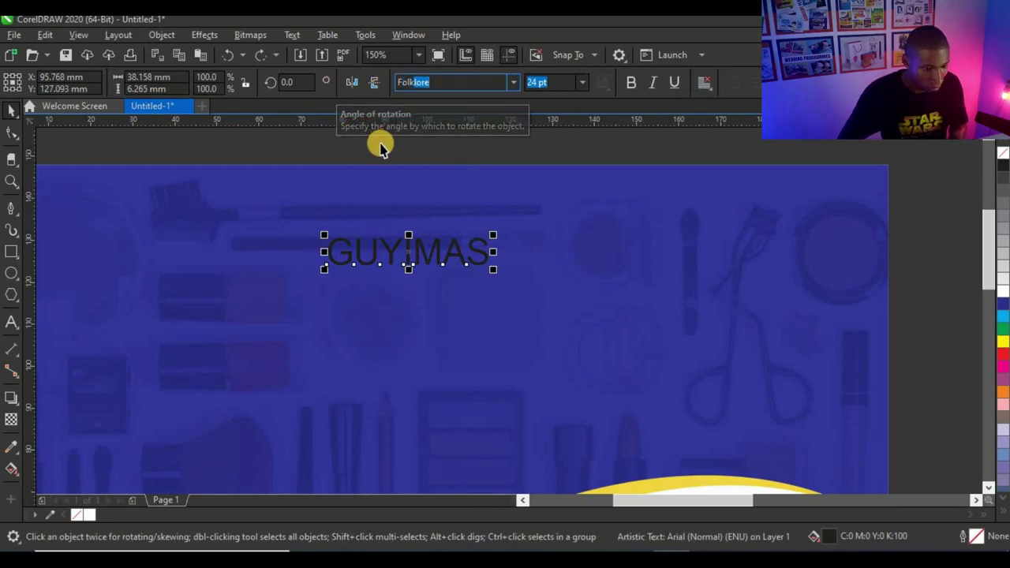
key(Return)
scroll(447, 261, up, 2)
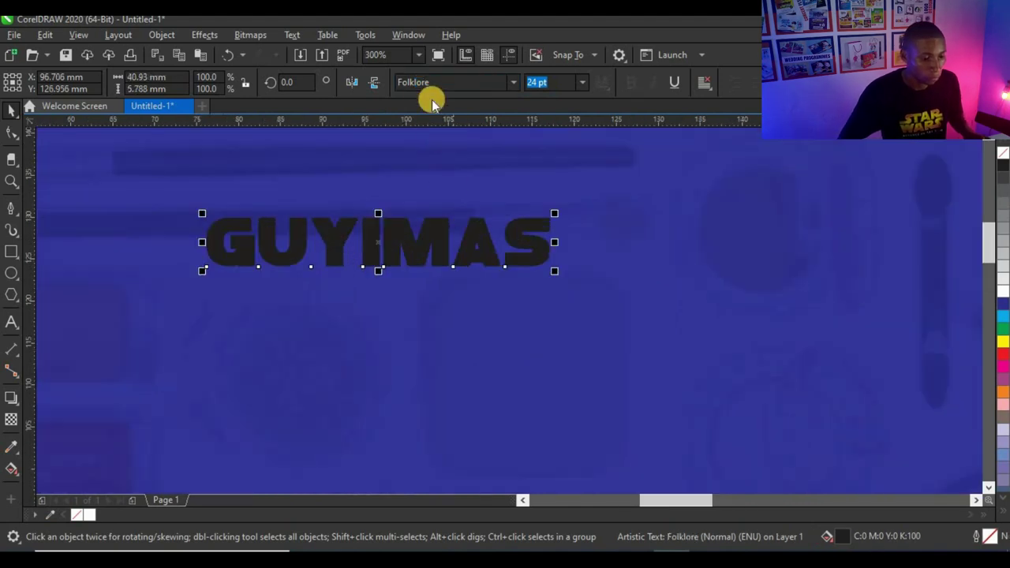
scroll(513, 272, down, 2)
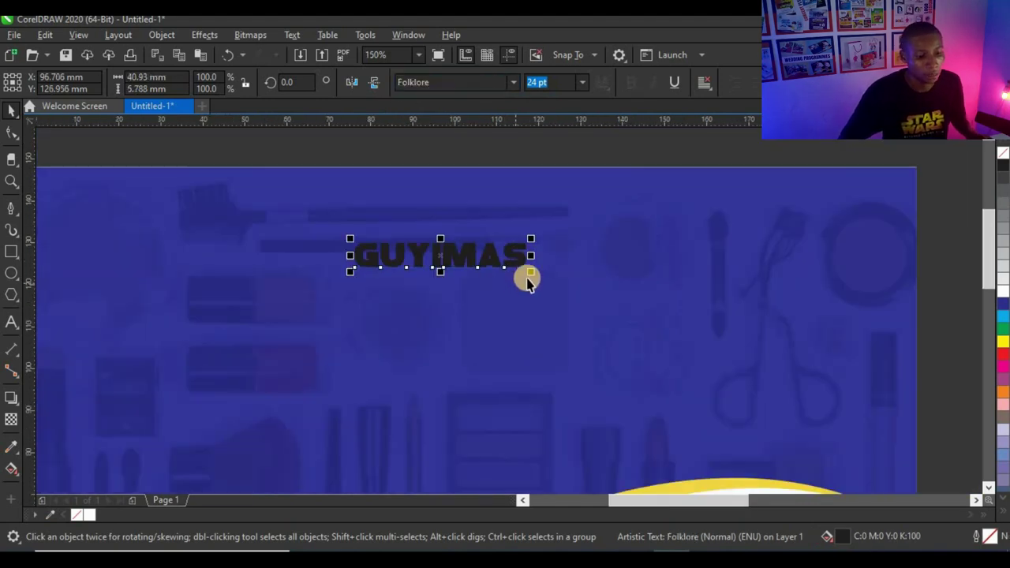
Enlarge the GUYIMAS headline to about 57 pt and fill it with the flyer's yellow.
drag(531, 272, 655, 329)
scroll(523, 299, down, 1)
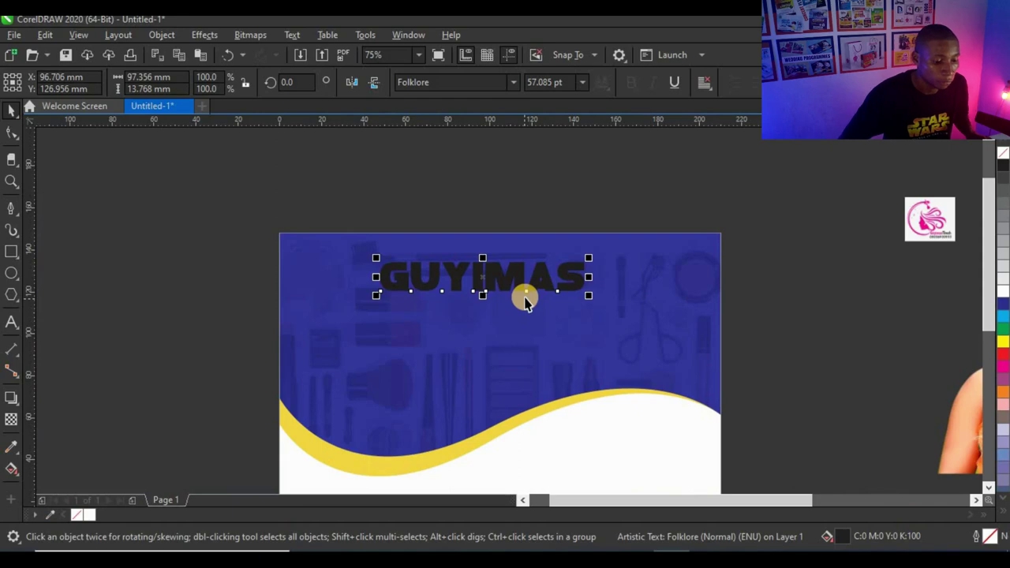
scroll(523, 300, down, 2)
PowerClip the gold texture image inside the GUYIMAS headline text.
click(708, 205)
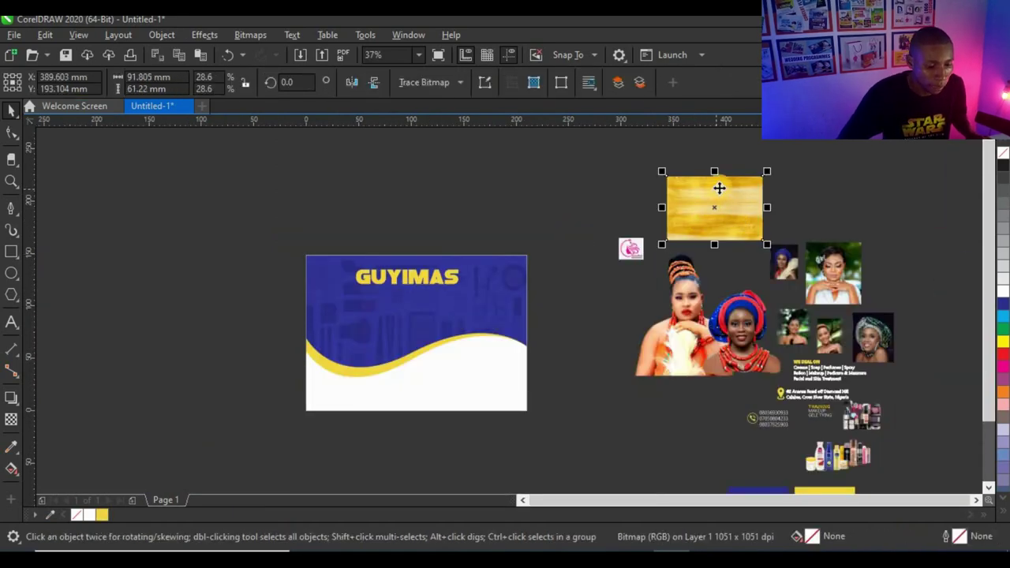
scroll(729, 201, up, 2)
scroll(762, 205, down, 1)
drag(758, 210, 440, 285)
click(496, 372)
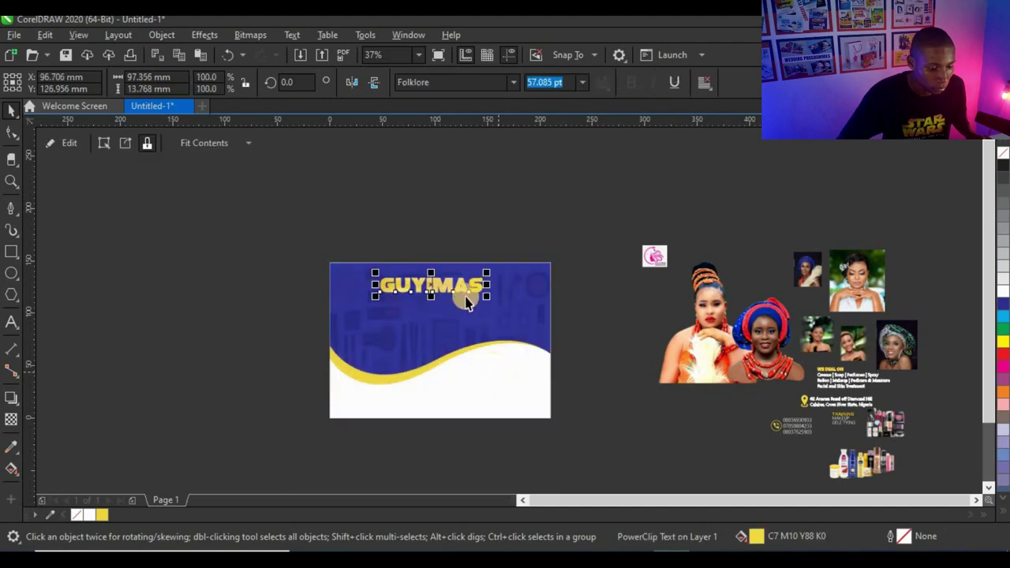
Enlarge the gold texture inside the GUYIMAS headline to about 117 × 78 mm and reposition it to cover all the letters.
scroll(457, 288, up, 4)
alt+click(451, 287)
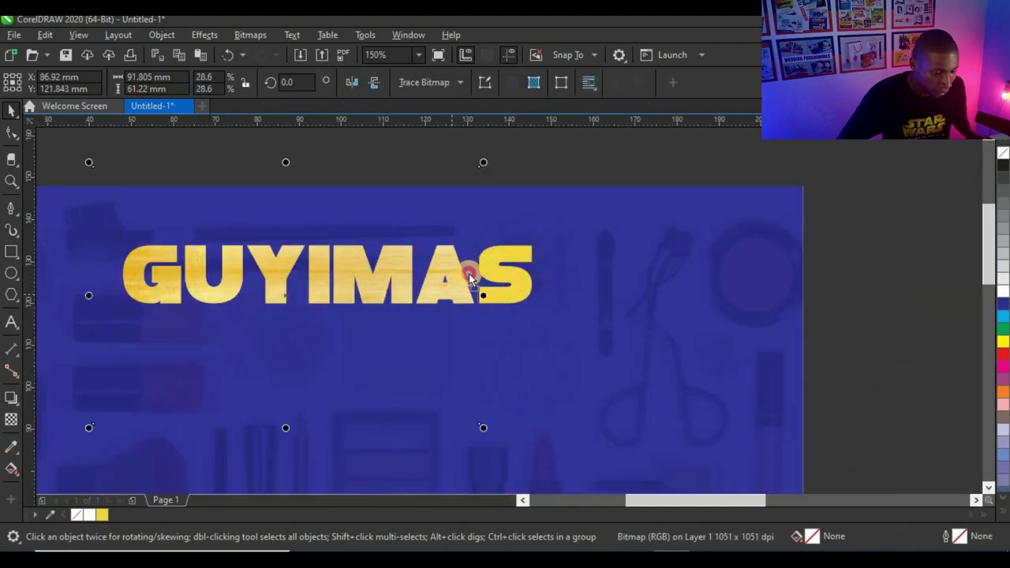
drag(470, 273, 494, 262)
scroll(450, 294, down, 1)
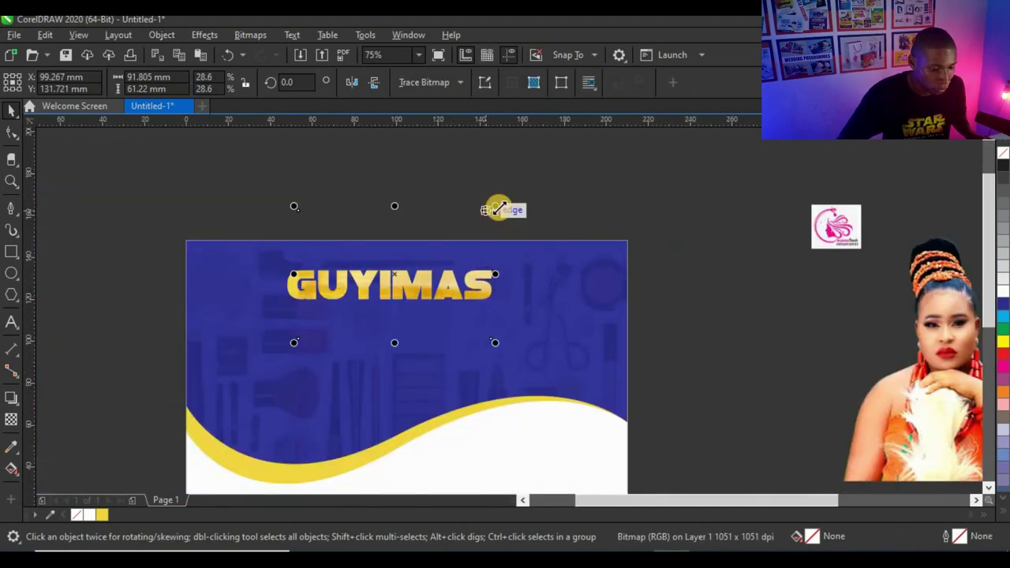
drag(495, 206, 521, 188)
scroll(422, 307, up, 2)
mouse_move(422, 307)
mouse_down()
mouse_move(401, 304)
mouse_move(425, 291)
mouse_up()
scroll(400, 304, up, 2)
scroll(429, 289, down, 5)
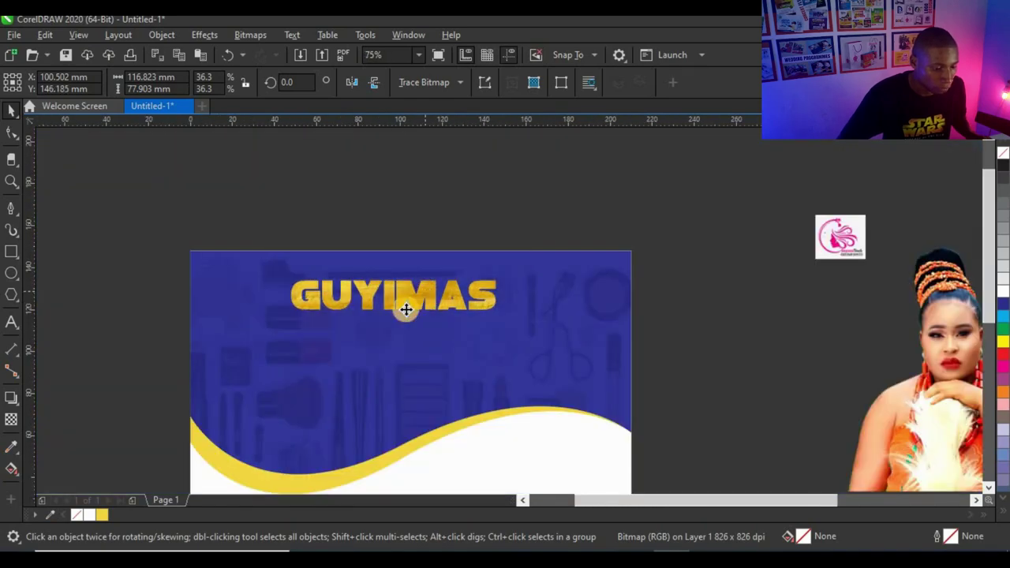
scroll(379, 300, up, 2)
scroll(403, 300, down, 2)
click(334, 237)
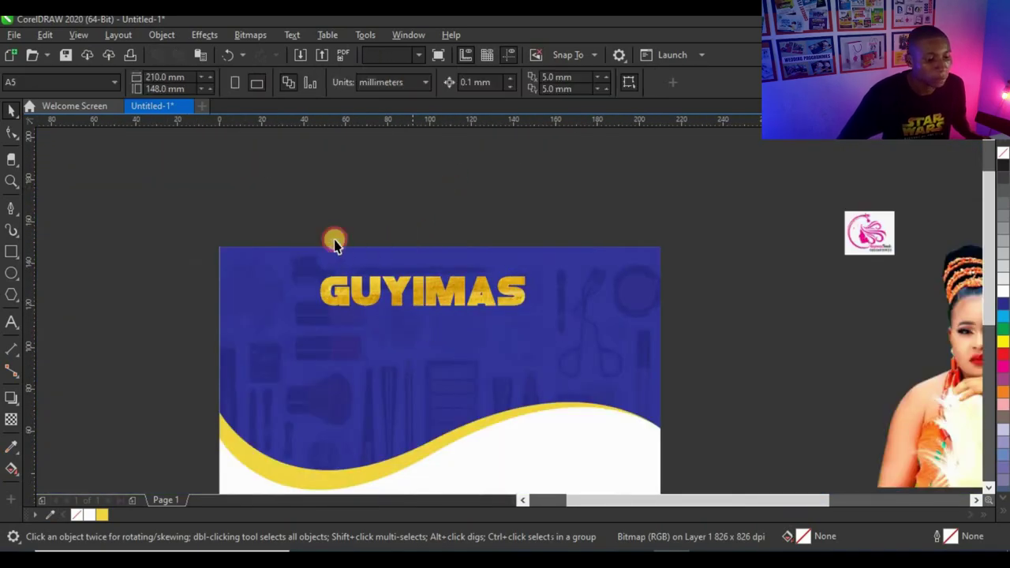
Enlarge the gold-textured GUYIMAS headline to about 69 pt.
click(394, 293)
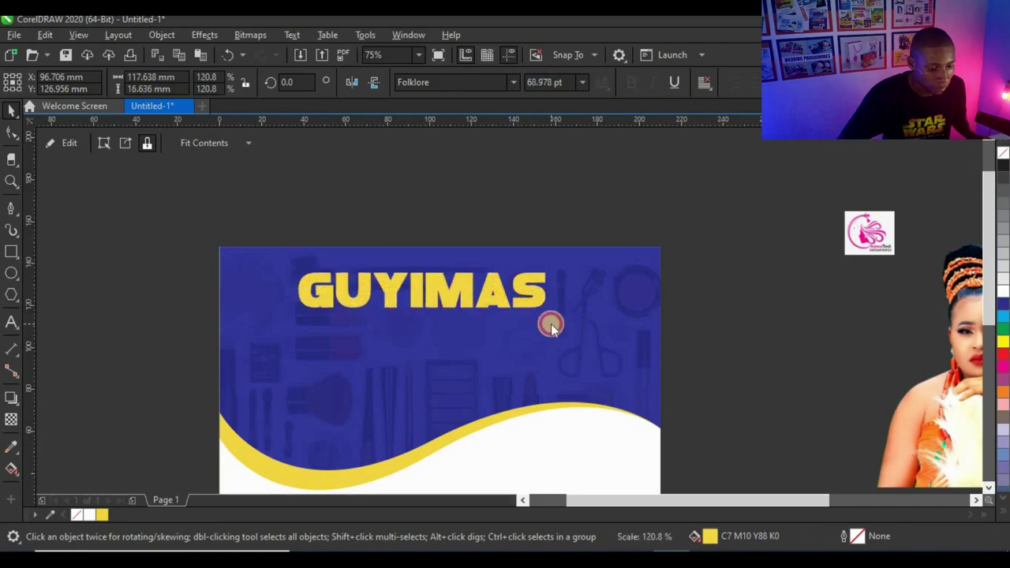
click(487, 194)
scroll(423, 276, up, 2)
Give the GUYIMAS headline a 2.0 pt outline in the flyer's yellow.
click(453, 281)
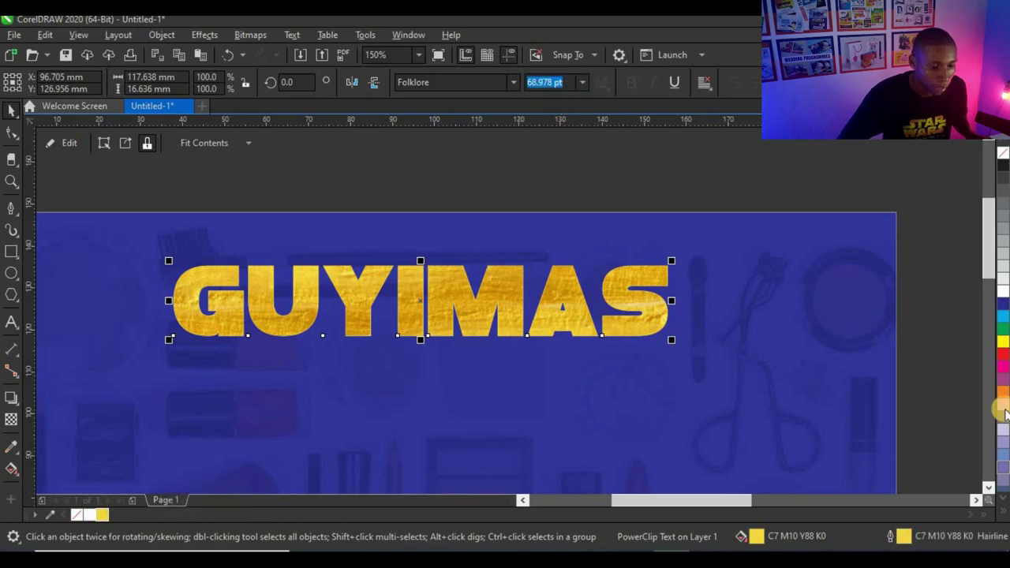
key(F12)
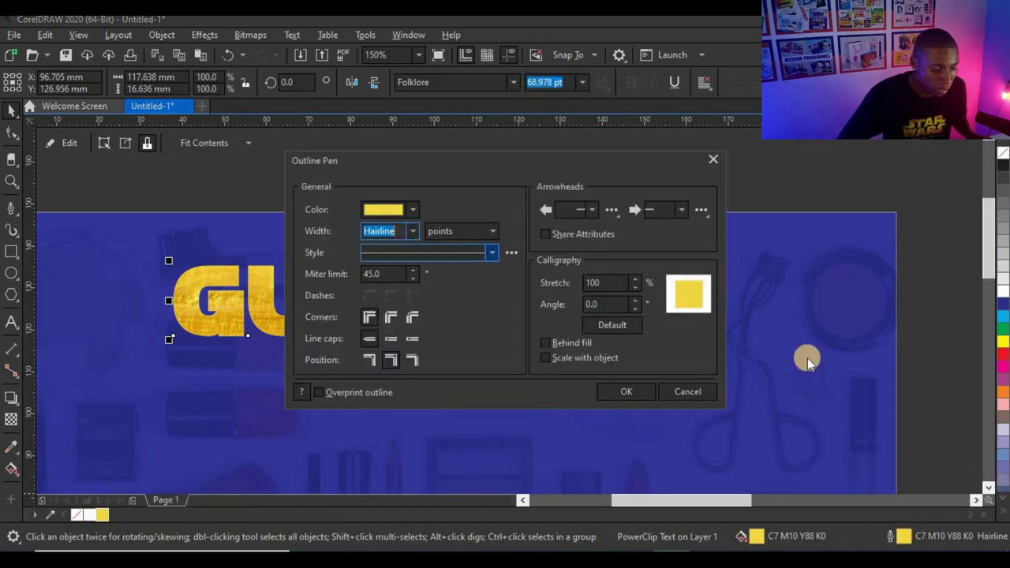
click(412, 230)
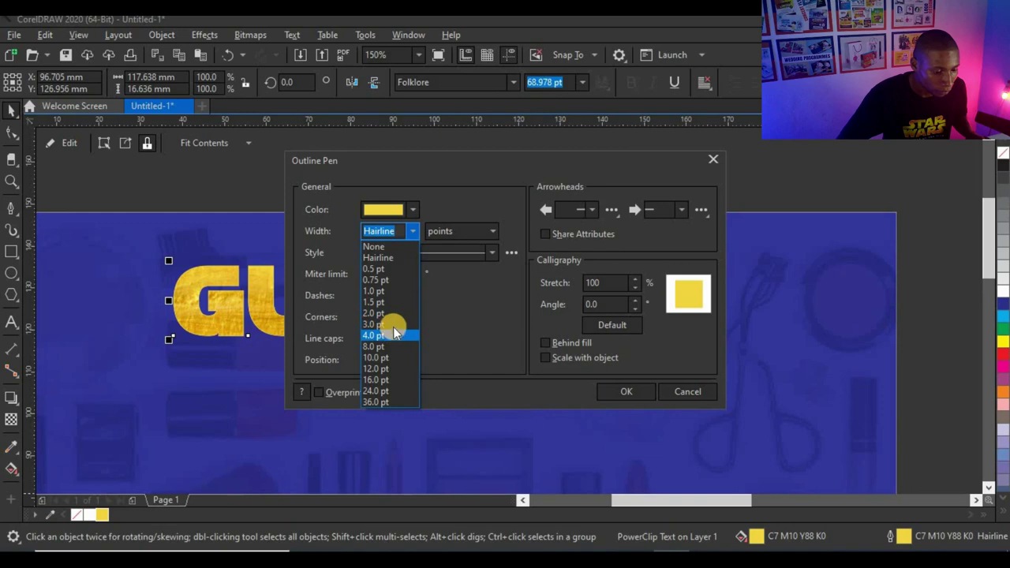
click(394, 324)
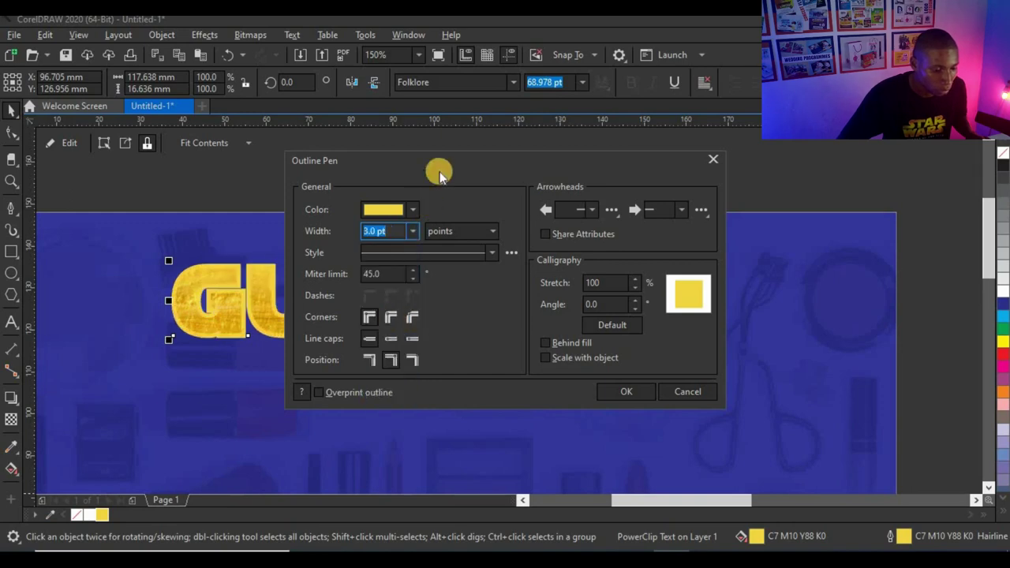
click(412, 230)
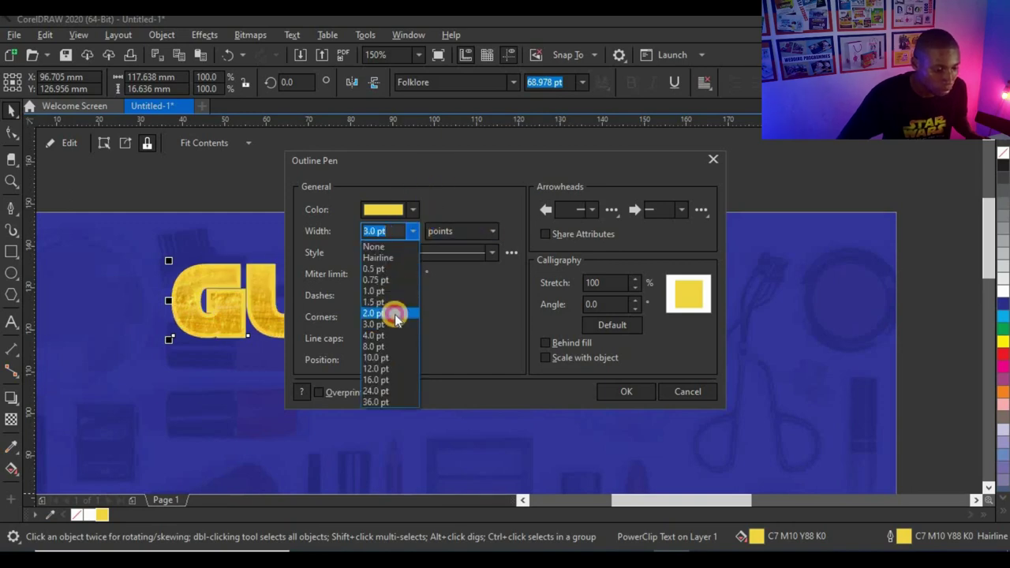
click(394, 314)
click(622, 390)
scroll(581, 323, down, 2)
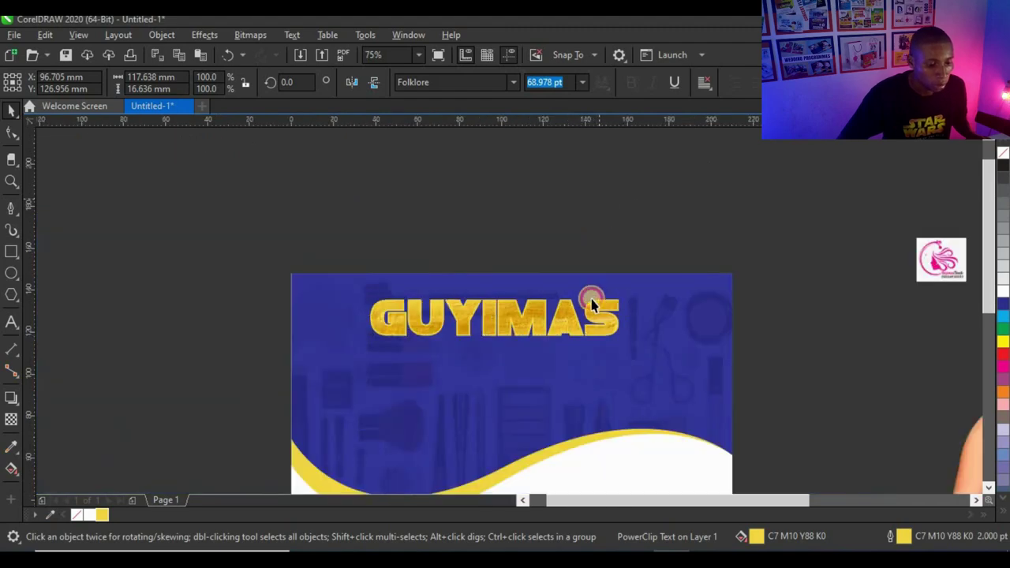
Move the GUYIMAS headline slightly up and place the logo to its left, scaled to about 21 × 18 mm.
drag(600, 317, 600, 306)
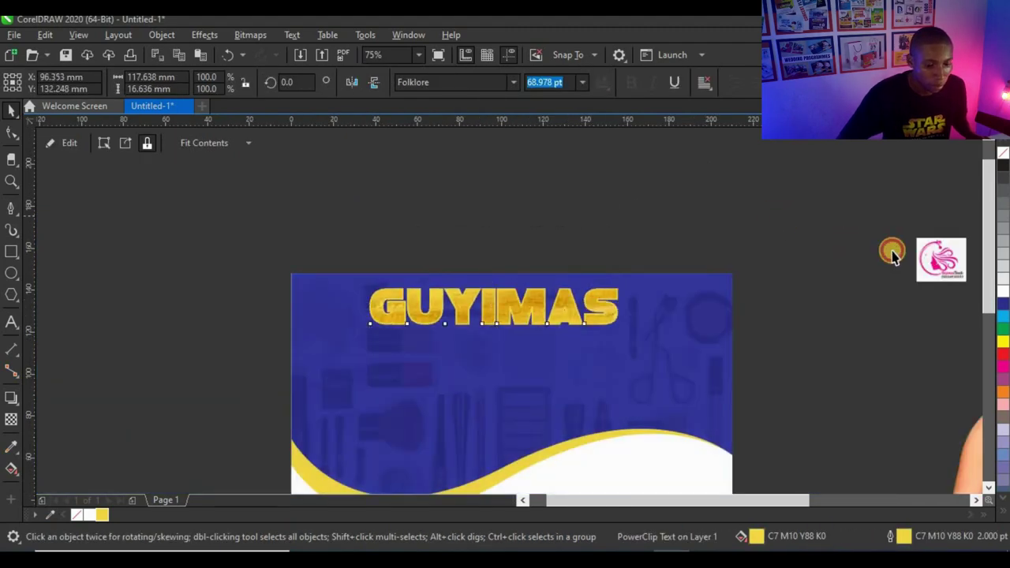
click(892, 255)
drag(942, 259, 379, 304)
scroll(379, 305, up, 4)
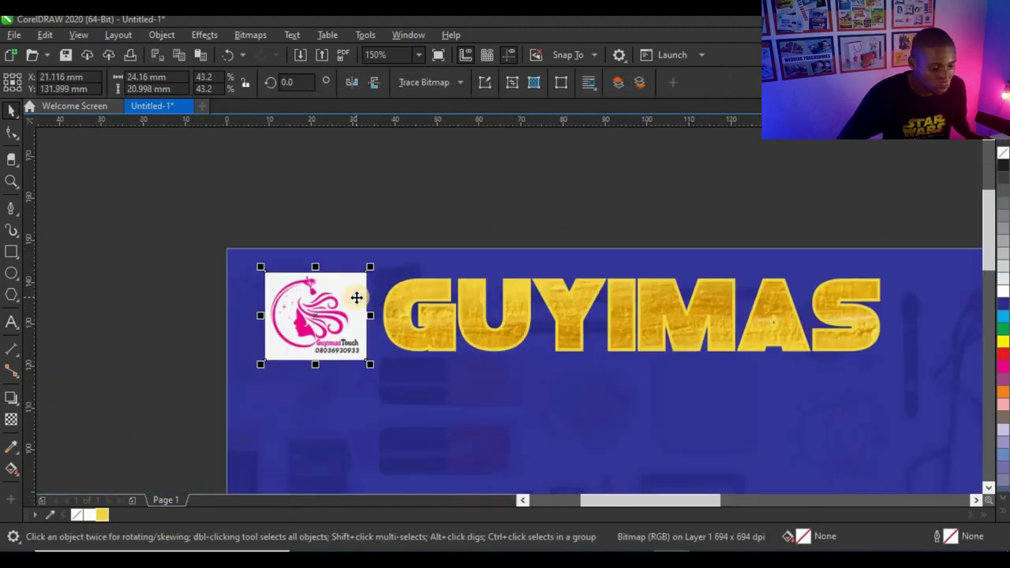
drag(381, 243, 379, 254)
drag(315, 313, 340, 312)
scroll(281, 292, down, 2)
Shift the logo and the GUYIMAS headline together slightly down on the flyer and deselect them.
click(405, 331)
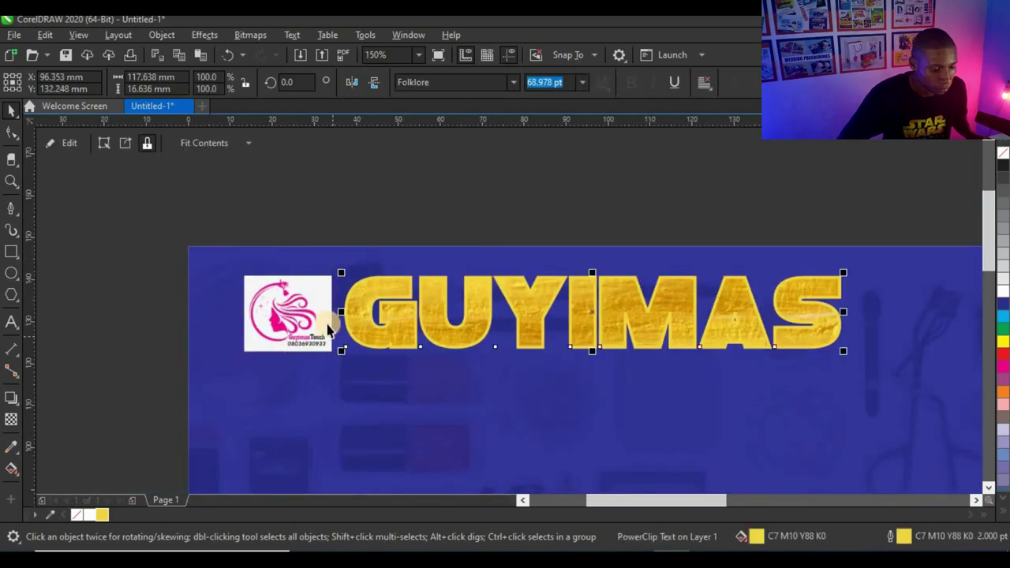
shift+click(404, 334)
drag(404, 333, 401, 341)
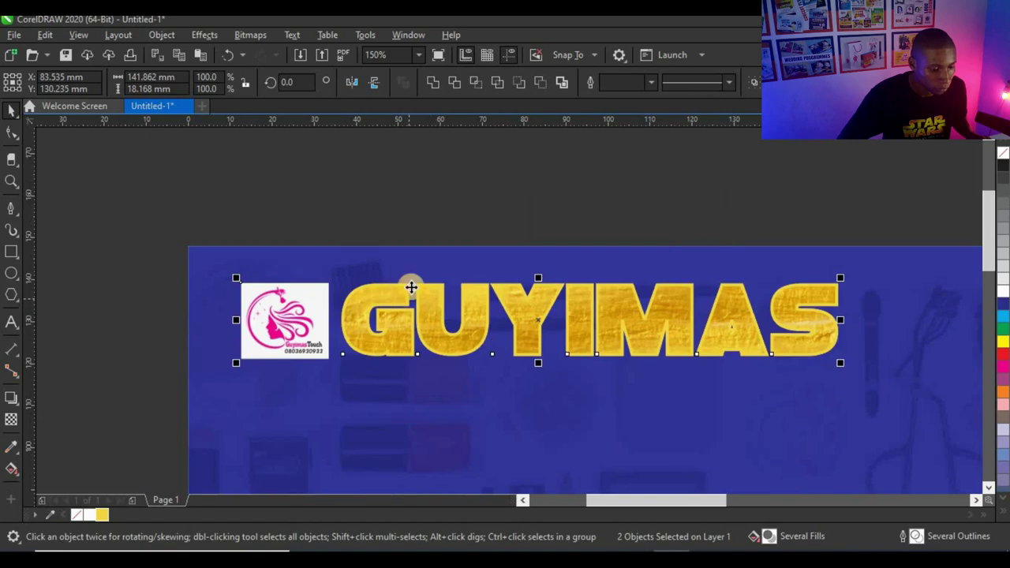
scroll(410, 288, down, 1)
click(574, 300)
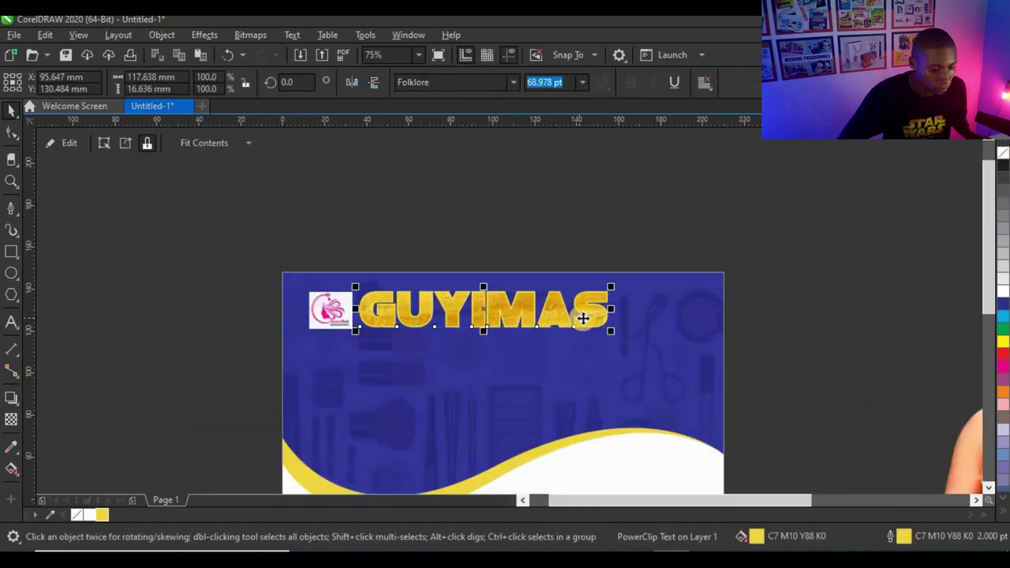
click(442, 266)
scroll(441, 268, down, 2)
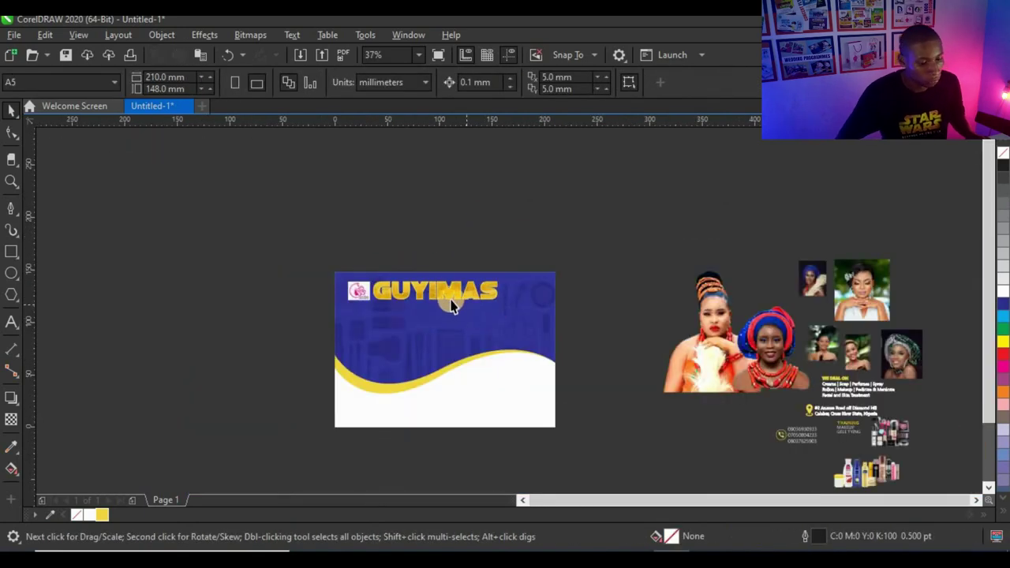
Reduce the GUYIMAS headline to about 66.7 pt, keeping it beside the logo.
scroll(452, 306, up, 2)
click(530, 312)
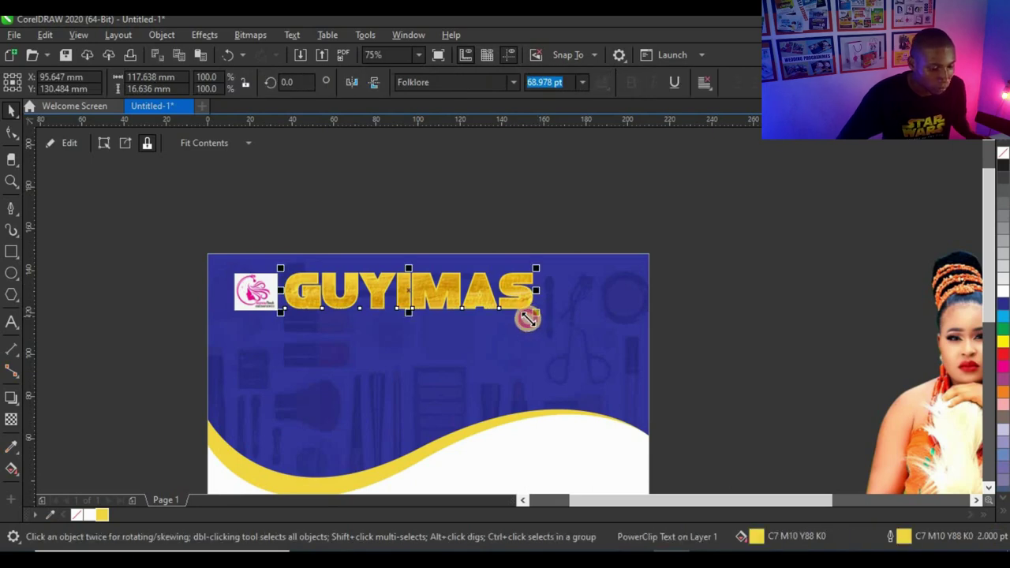
scroll(235, 296, up, 2)
click(235, 298)
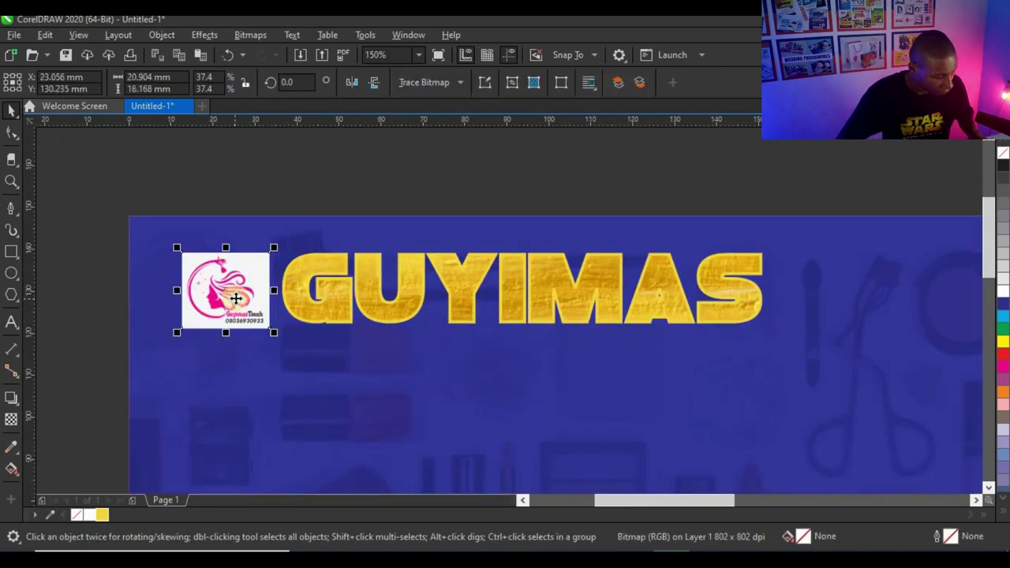
scroll(299, 258, down, 1)
click(388, 224)
Add the text "cosmetics & beauty home" beneath the GUYIMAS headline.
click(16, 321)
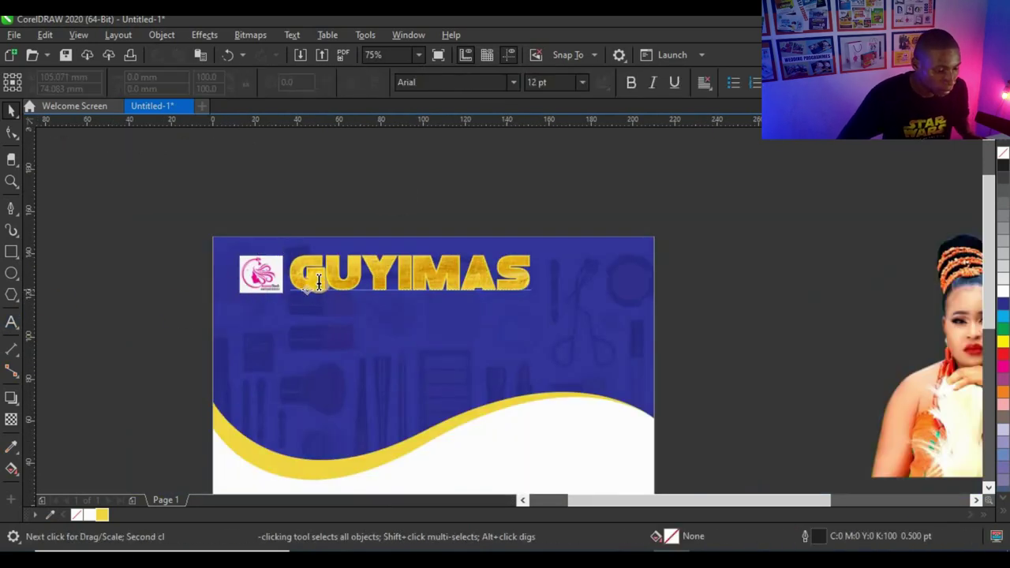
scroll(319, 282, up, 2)
click(321, 339)
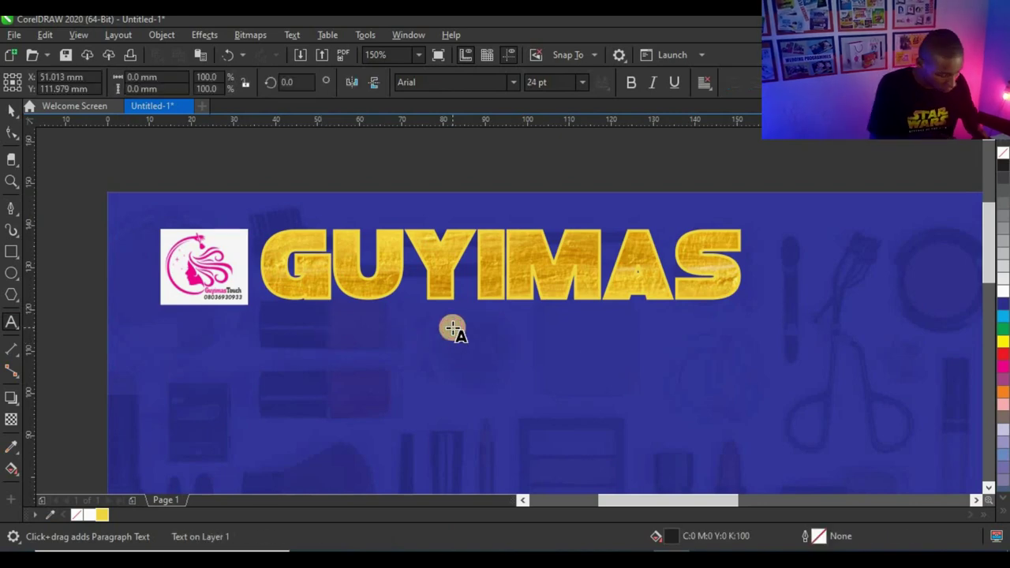
text(COS)
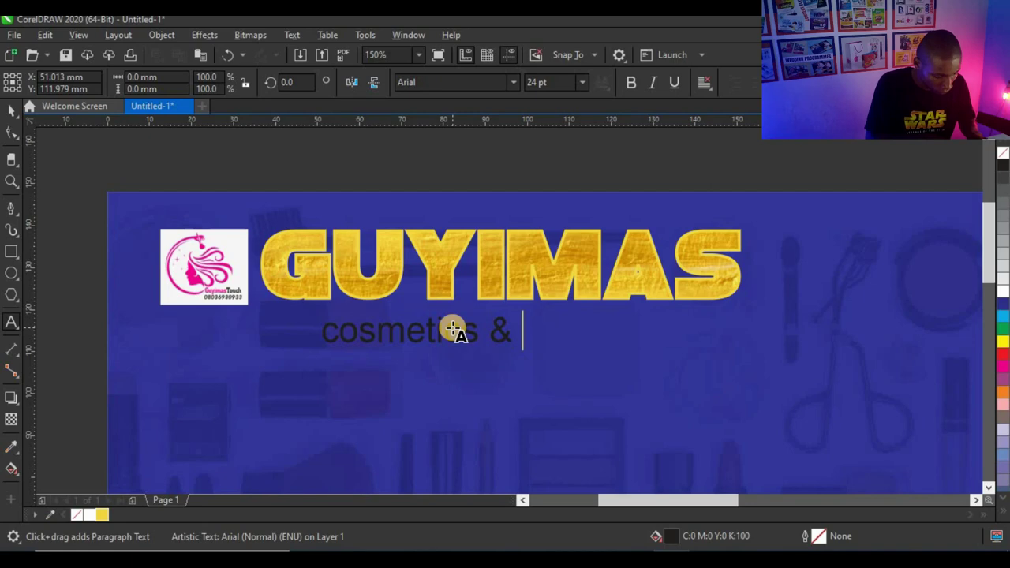
text(metics & beauty home)
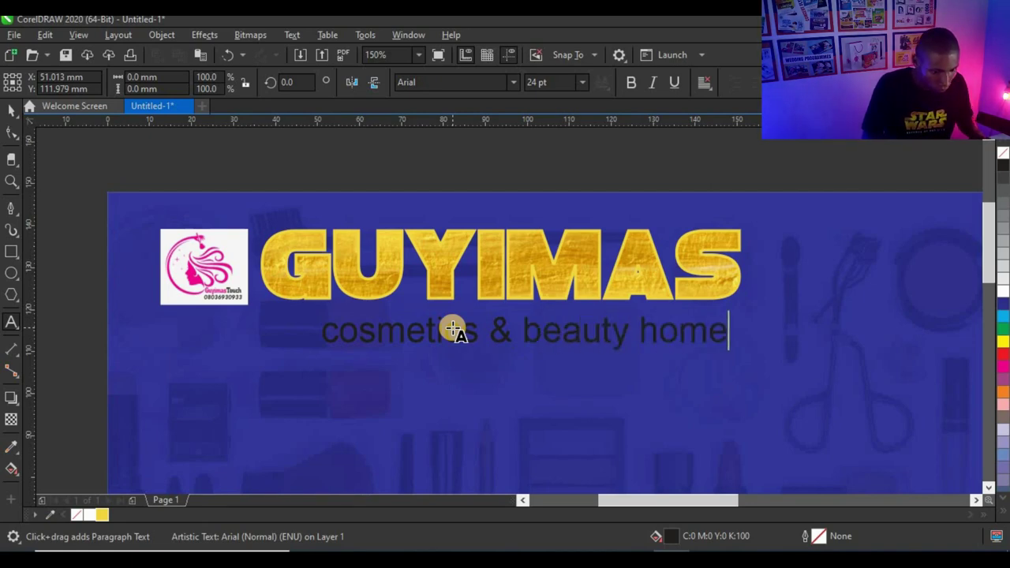
click(12, 110)
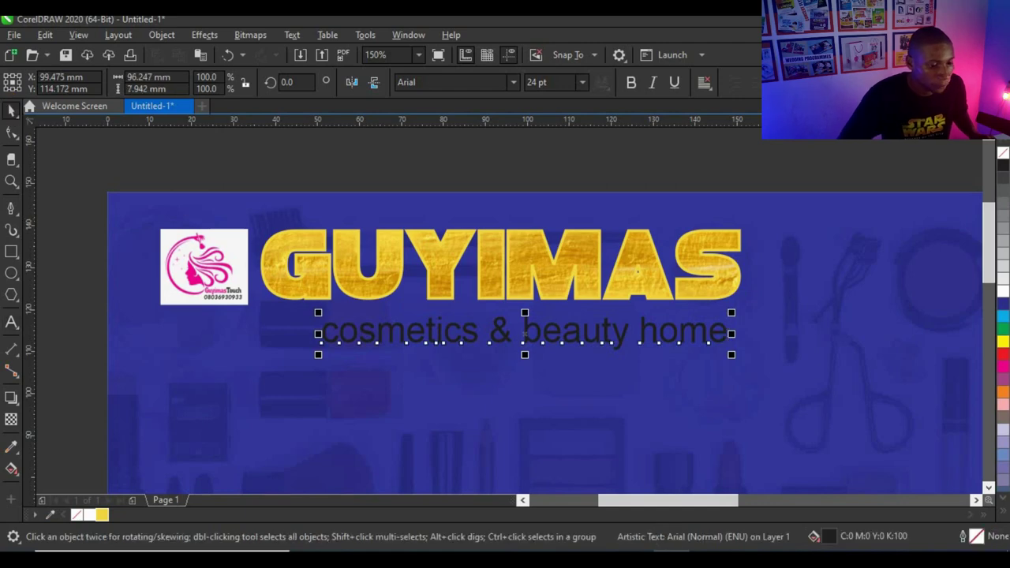
Change the case of the cosmetics & beauty home line to uppercase.
click(291, 35)
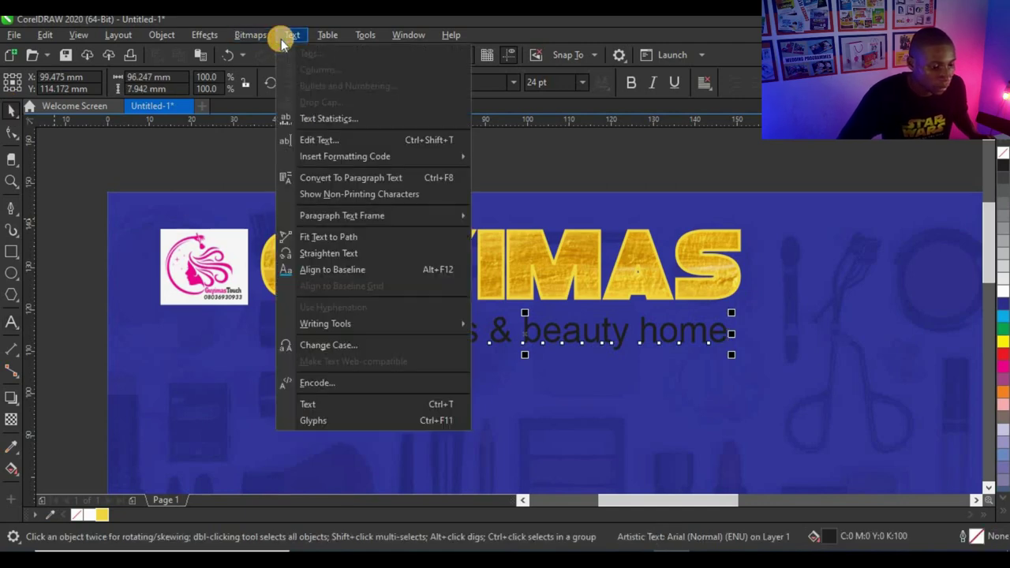
click(355, 345)
click(462, 337)
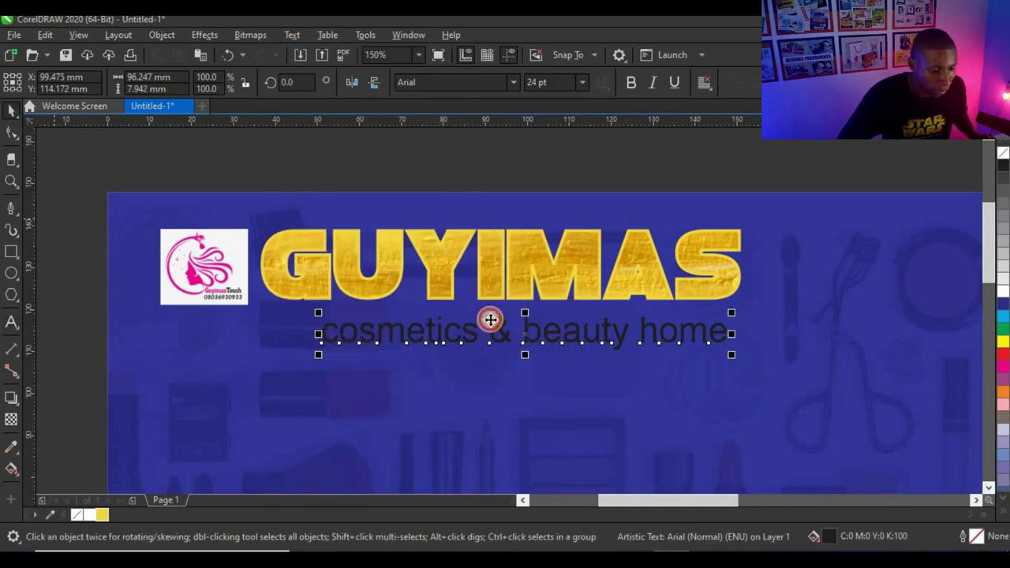
Set the tagline's font to Folklore, scale it to about 21.8 pt to fit under the headline, and fill it with white.
click(513, 83)
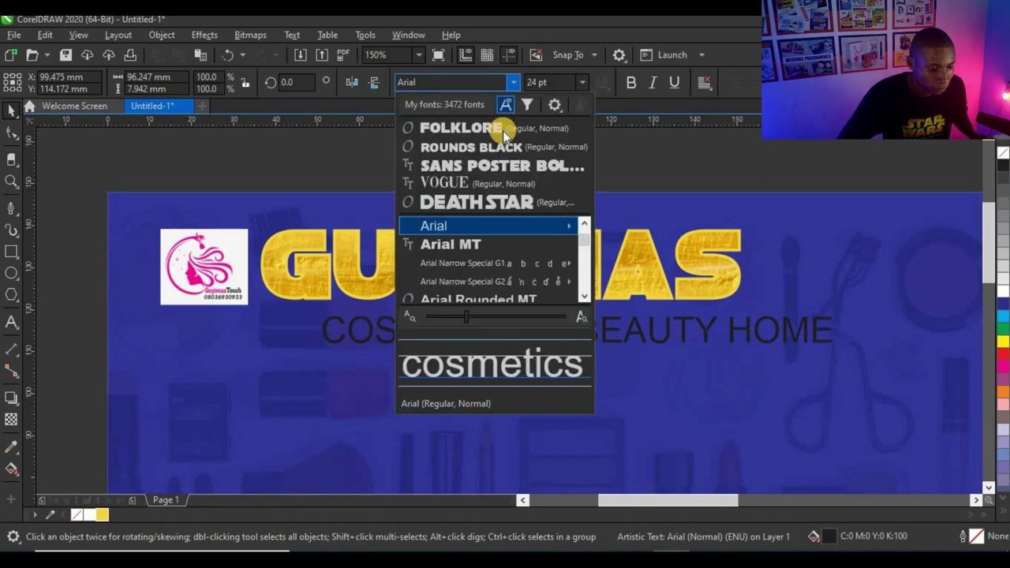
click(505, 129)
drag(676, 327, 622, 325)
mouse_move(793, 352)
mouse_down()
mouse_move(771, 356)
mouse_move(779, 347)
mouse_up()
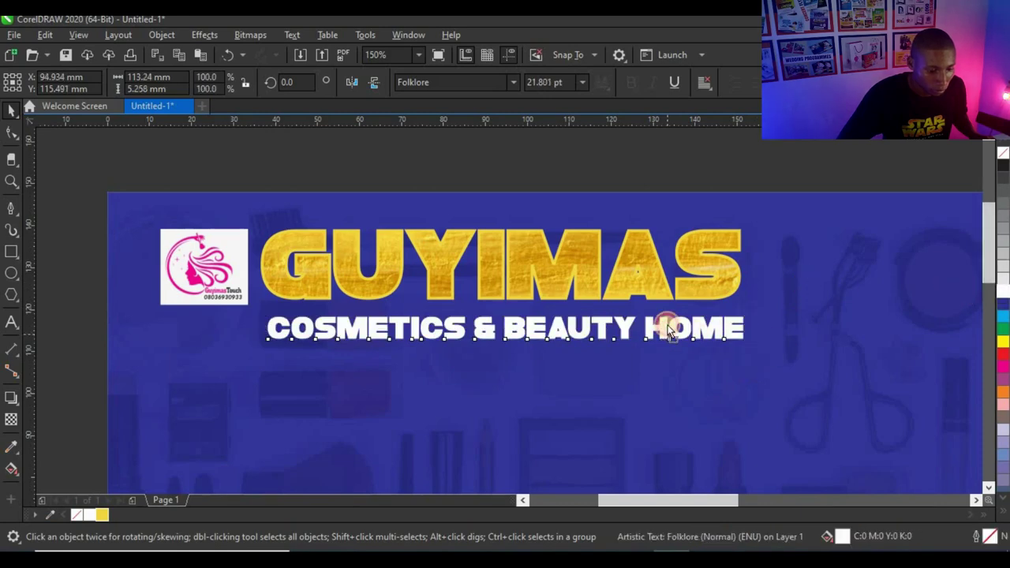
Move the tagline up close beneath the GUYIMAS headline and align the two texts horizontally.
drag(667, 329, 659, 305)
shift+click(647, 272)
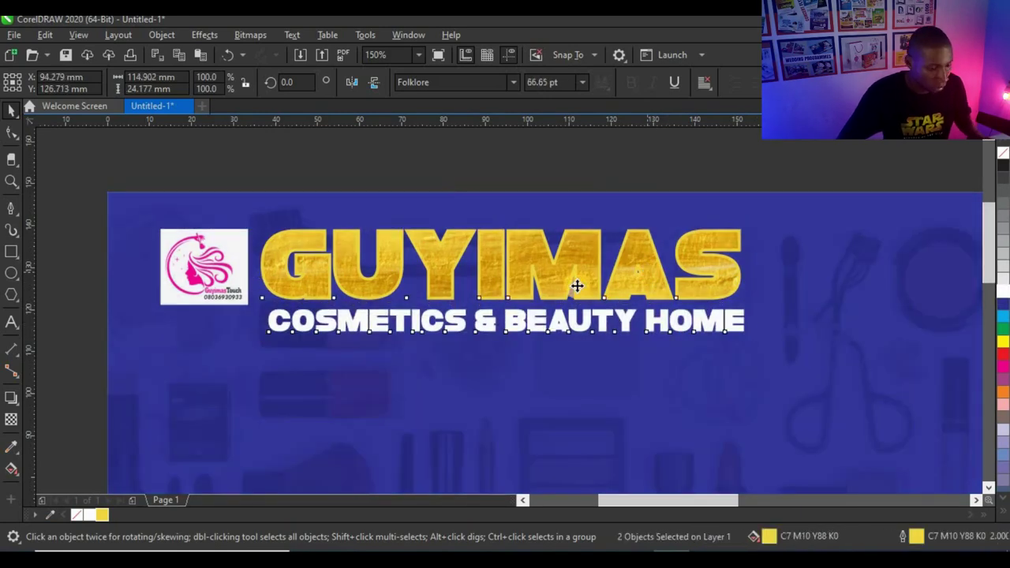
scroll(578, 284, down, 2)
click(618, 203)
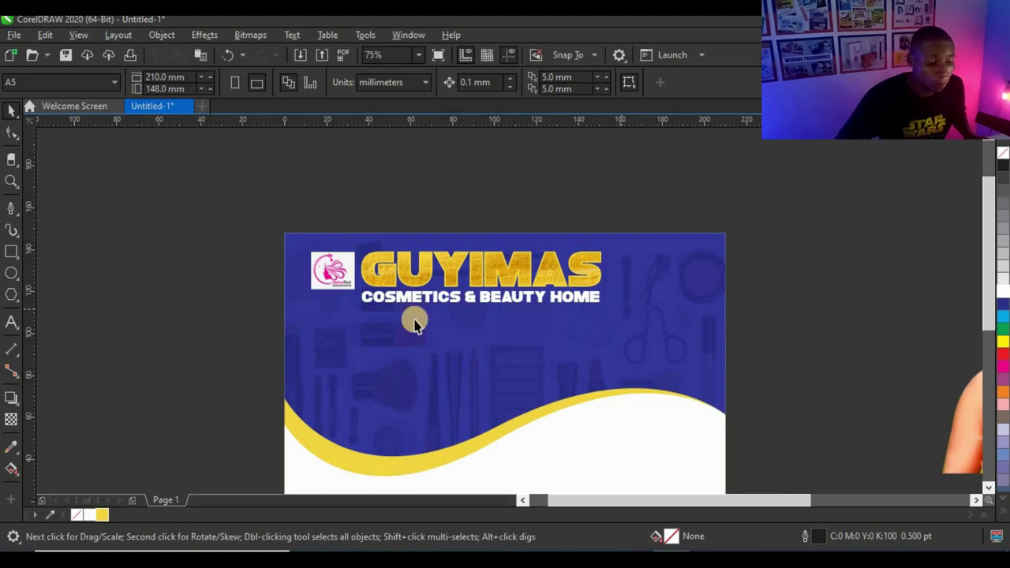
Draw a circle about 168 mm in diameter on the empty area to the left of the flyer page.
scroll(652, 275, down, 4)
scroll(604, 321, up, 2)
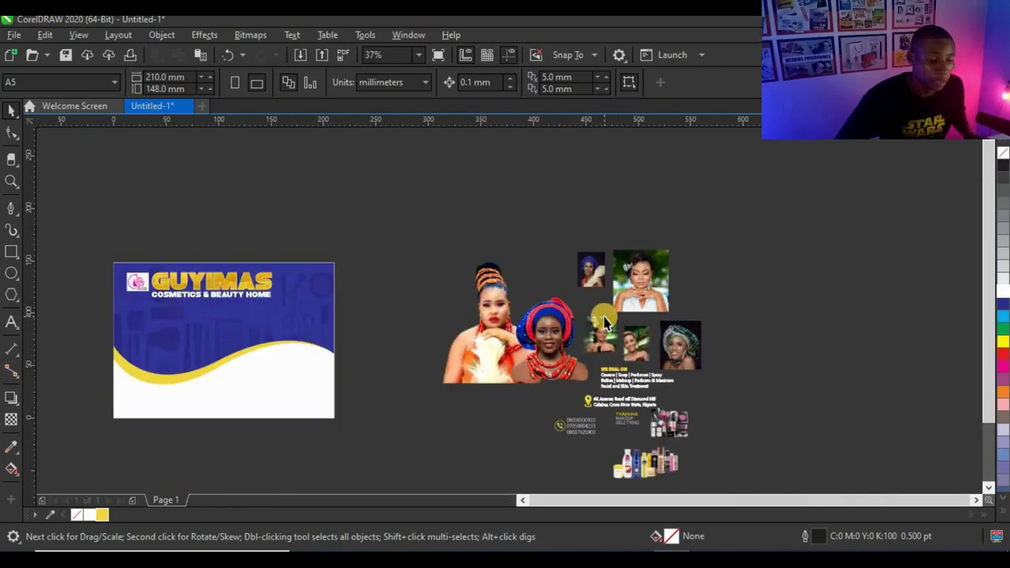
scroll(615, 331, down, 1)
scroll(252, 307, up, 2)
click(11, 272)
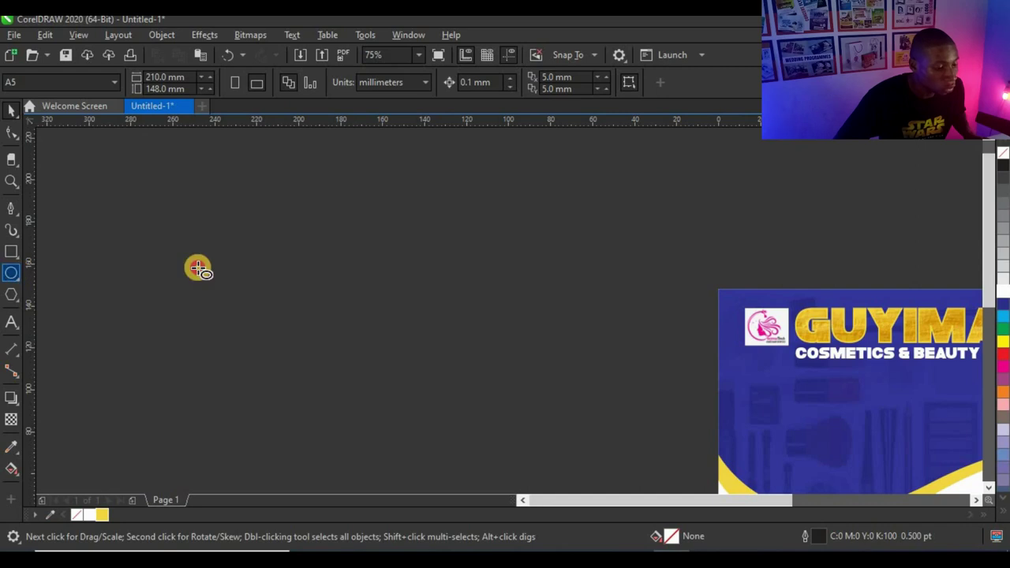
scroll(260, 268, down, 1)
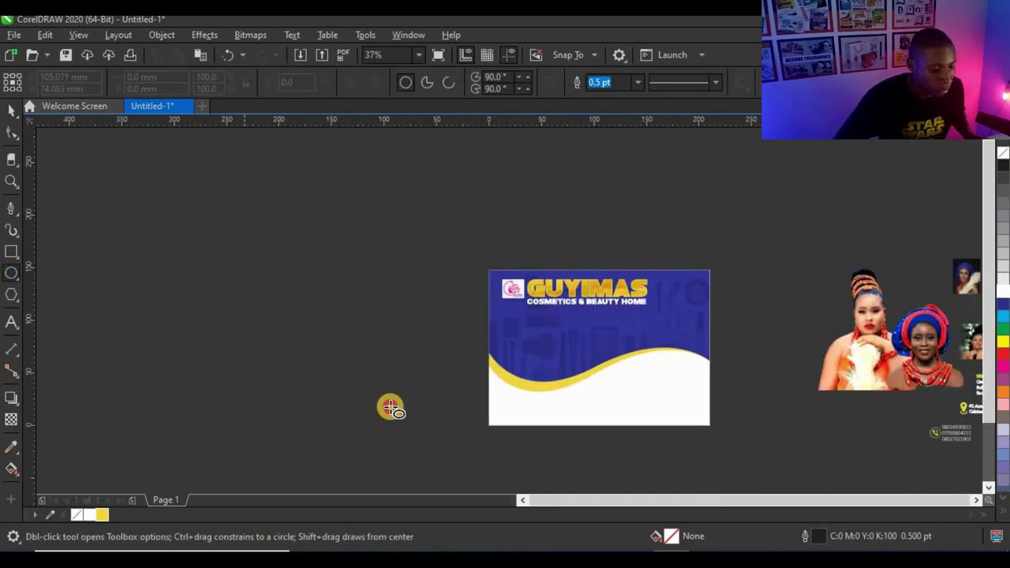
drag(391, 407, 420, 436)
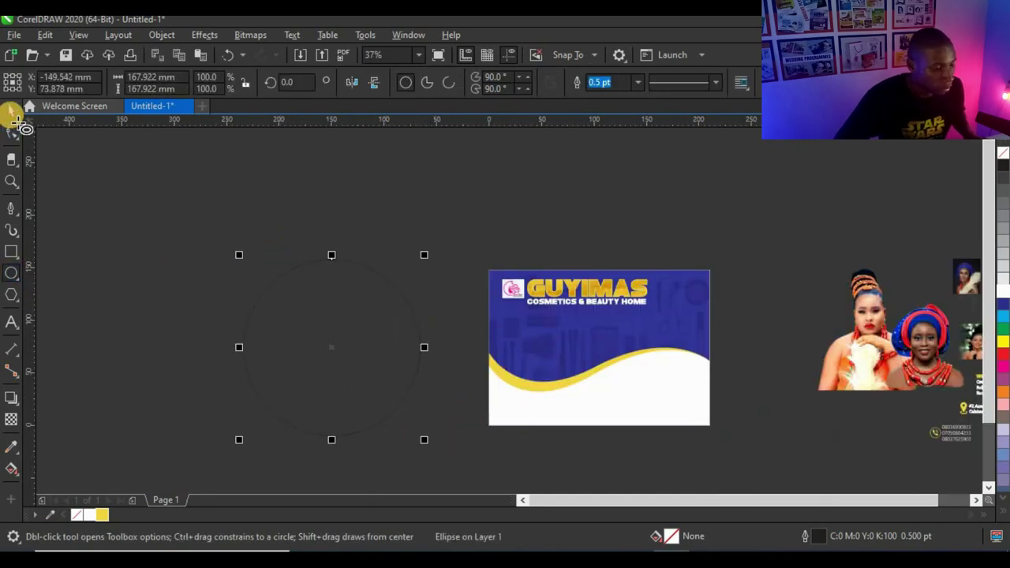
click(13, 112)
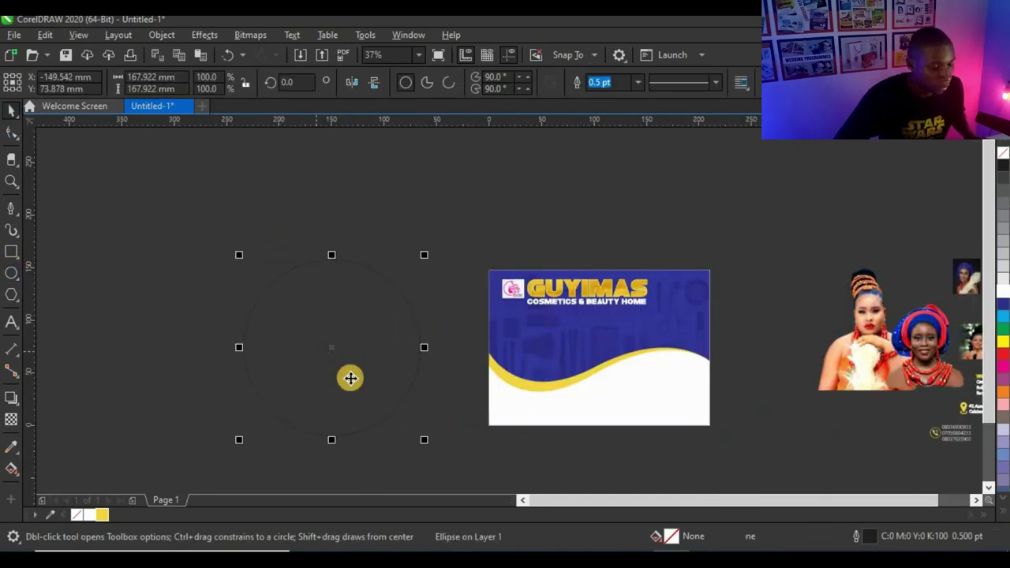
Fill the circle with yellow, remove its outline and split it into two halves separated by a narrow vertical gap.
click(100, 516)
right_click(77, 515)
click(158, 339)
click(382, 359)
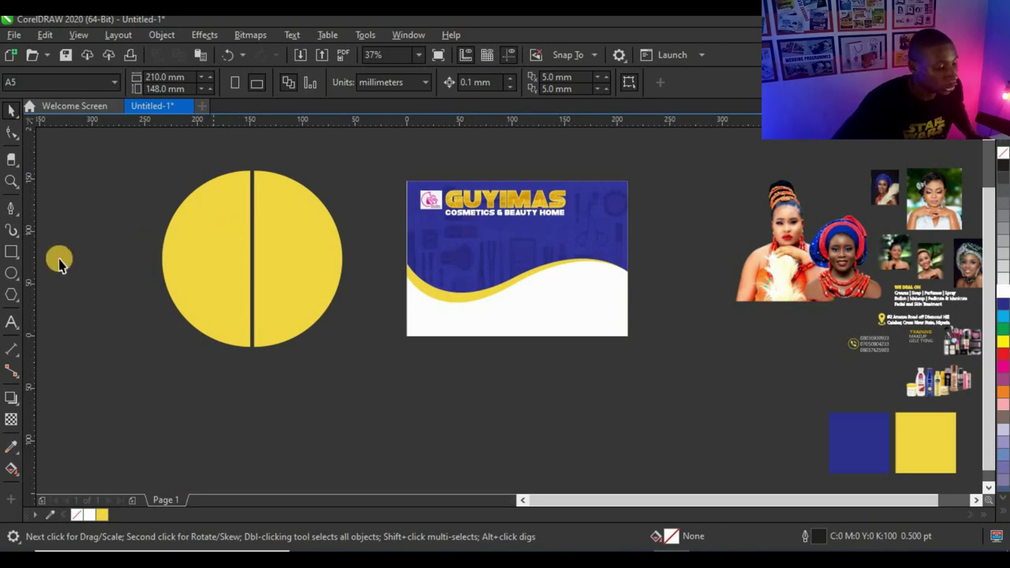
Draw a rectangle about 226 by 149 mm with its upper edge across the middle of the split circle, covering the lower half.
click(9, 252)
drag(131, 414, 369, 289)
click(11, 110)
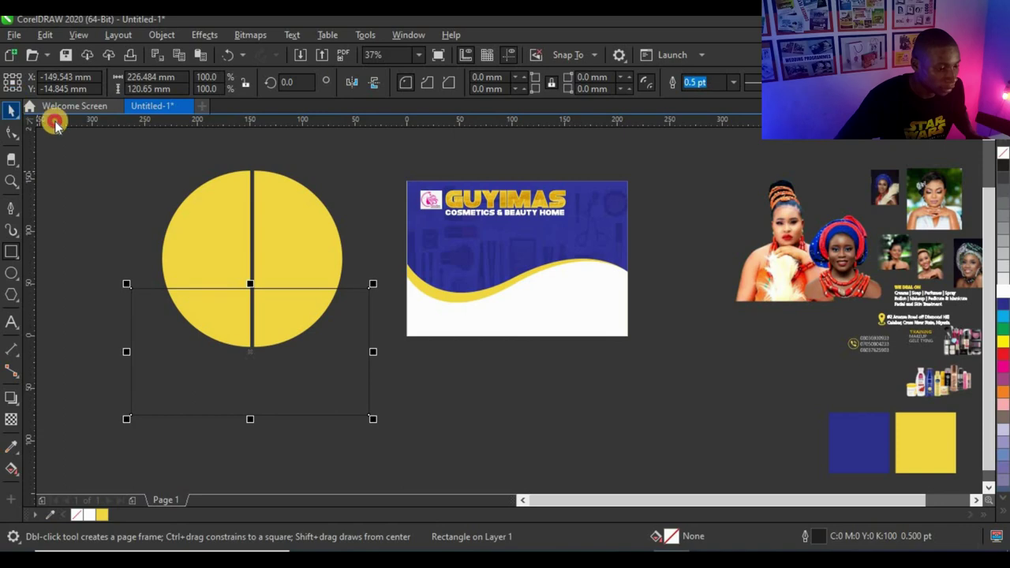
scroll(281, 196, up, 2)
drag(220, 367, 222, 316)
scroll(271, 295, down, 2)
Trim the lower parts off both half-circles with the rectangle, and delete the rectangle.
click(234, 275)
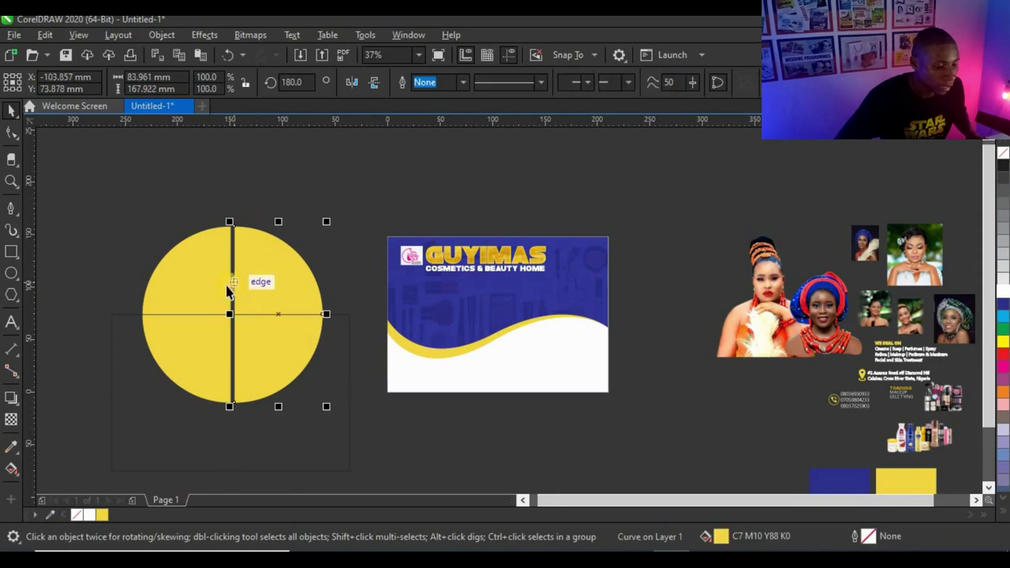
click(315, 421)
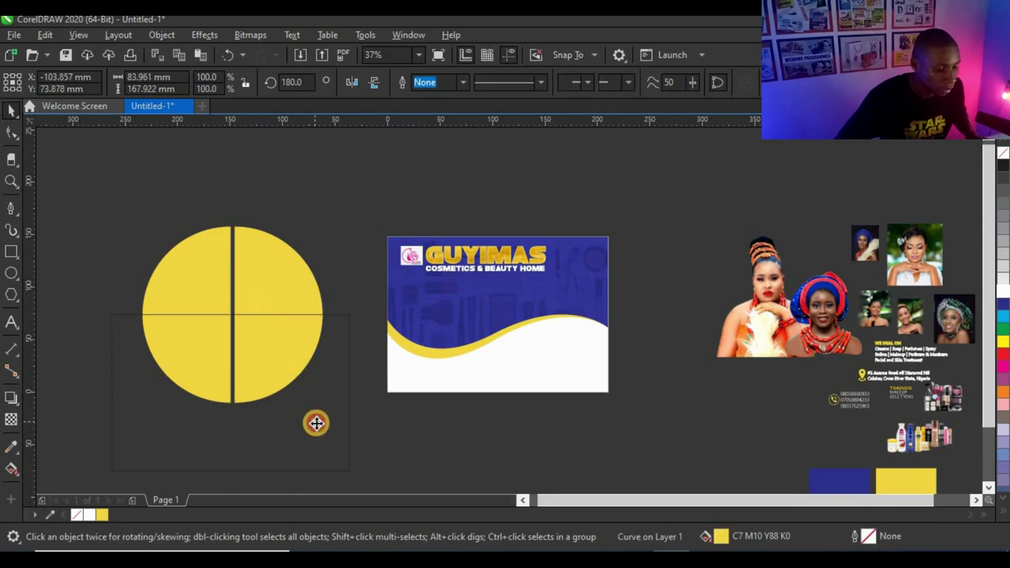
shift+click(271, 267)
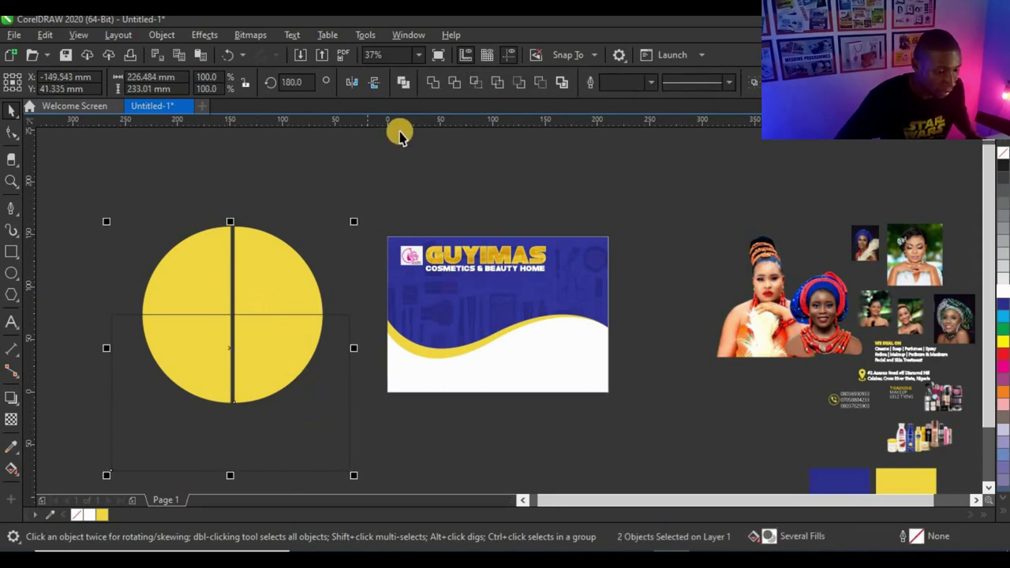
click(455, 84)
click(226, 304)
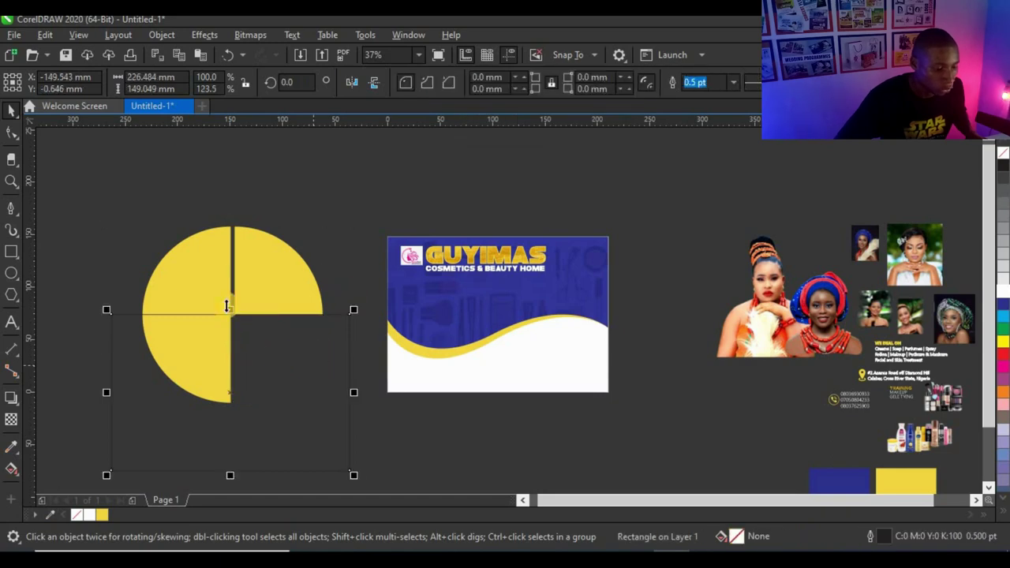
shift+click(228, 263)
click(454, 84)
click(331, 355)
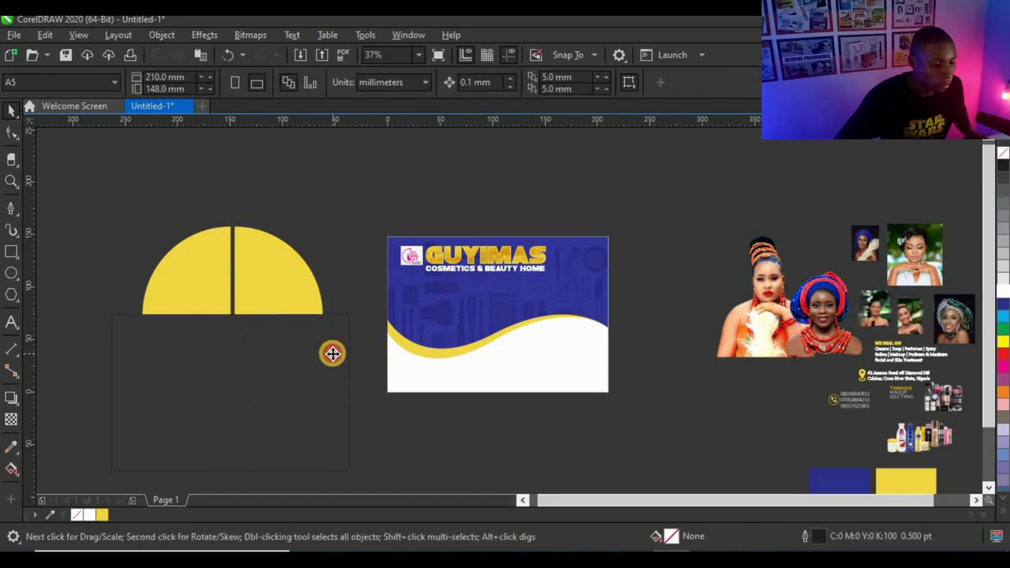
click(331, 355)
key(Delete)
Duplicate the two upper quarter pieces downward and mirror the copies vertically.
drag(109, 380, 368, 179)
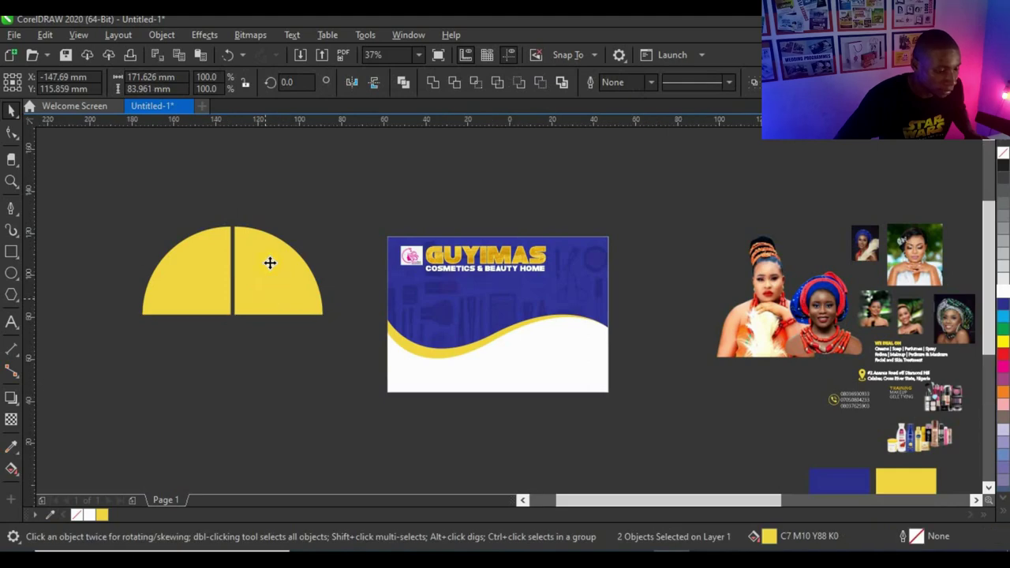
scroll(266, 298, up, 1)
drag(266, 298, 264, 473)
right_click(263, 473)
click(373, 83)
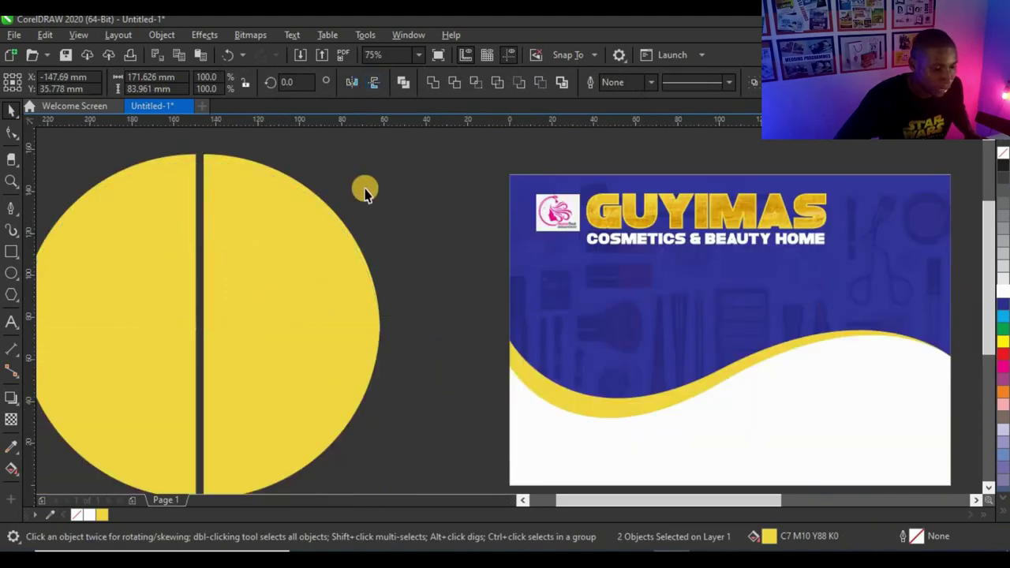
Position the mirrored lower quarters just beneath the upper ones, leaving a narrow horizontal gap.
scroll(279, 310, down, 1)
scroll(243, 339, up, 1)
drag(269, 331, 274, 360)
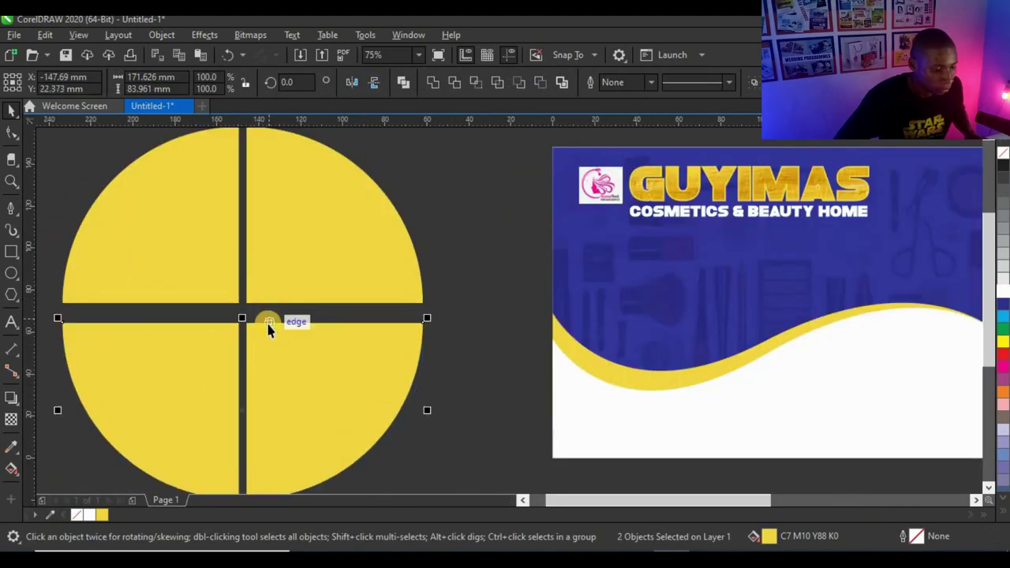
scroll(267, 322, up, 1)
drag(266, 324, 255, 299)
scroll(236, 304, up, 2)
scroll(237, 305, down, 1)
scroll(241, 317, up, 1)
scroll(255, 300, down, 4)
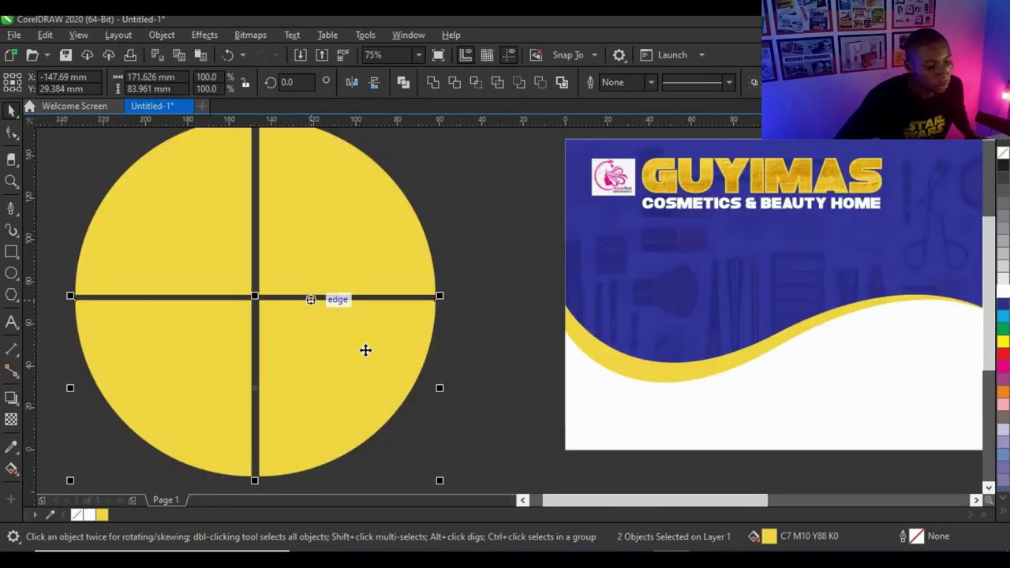
Move the two right-hand quarters slightly toward the left-hand ones to narrow the vertical gap.
click(330, 352)
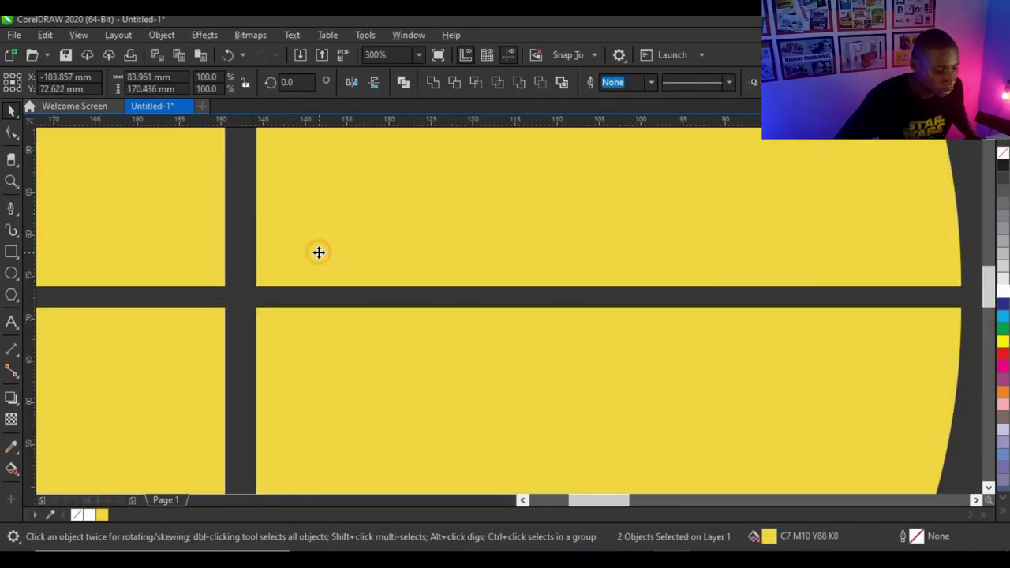
drag(319, 252, 311, 254)
scroll(284, 292, down, 3)
click(430, 221)
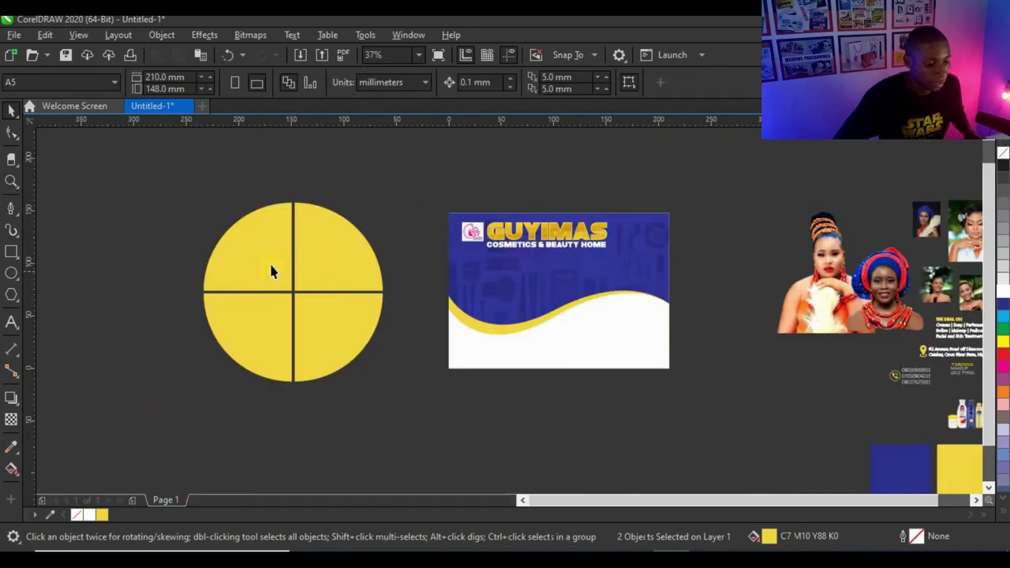
Draw a circle about 71 mm in diameter over the middle of the four yellow quarters.
scroll(272, 264, up, 2)
scroll(324, 263, down, 4)
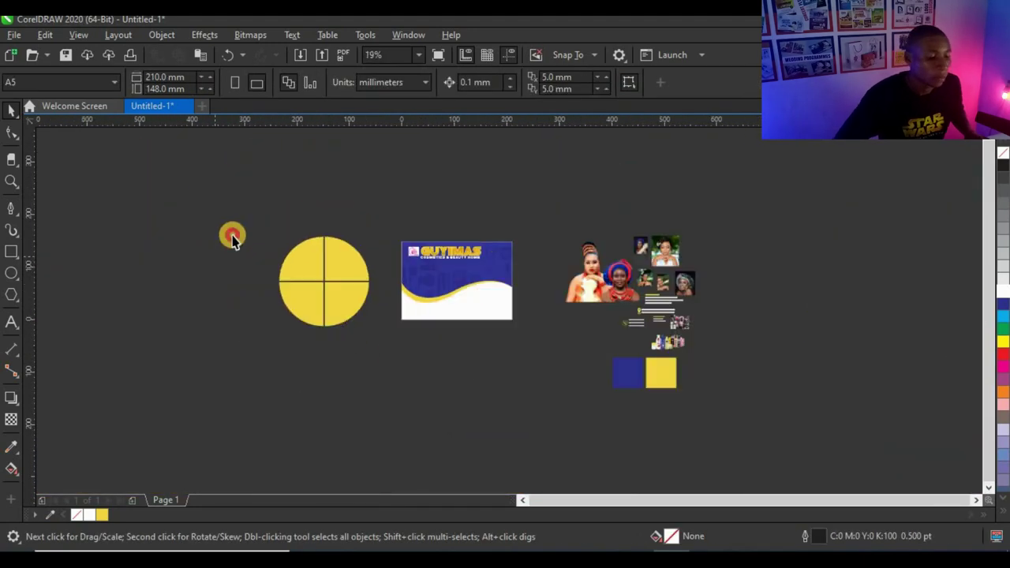
scroll(334, 271, up, 2)
click(20, 281)
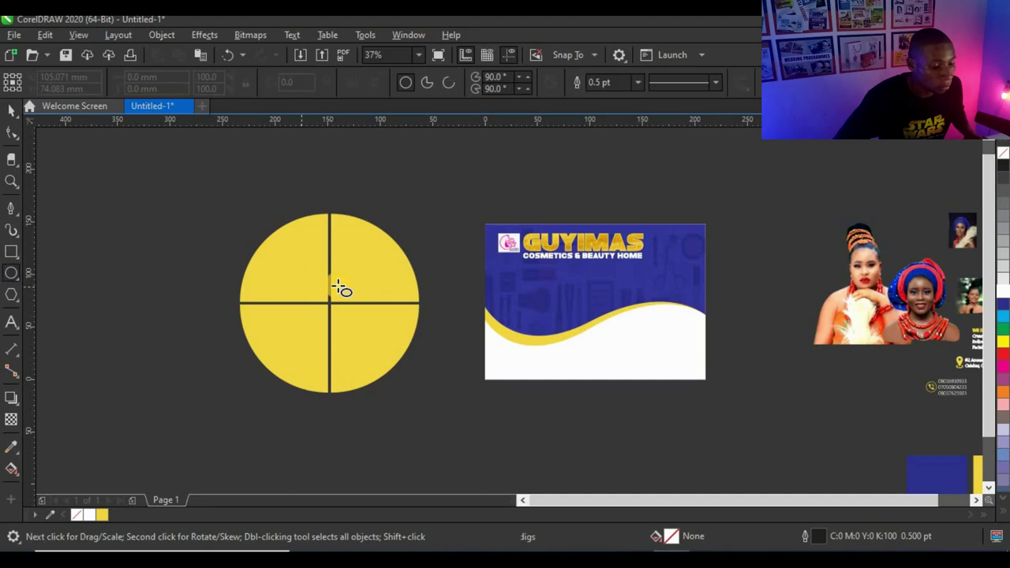
scroll(335, 284, up, 4)
scroll(280, 290, down, 2)
drag(300, 302, 375, 376)
click(12, 110)
Group the four yellow quarters together.
click(382, 228)
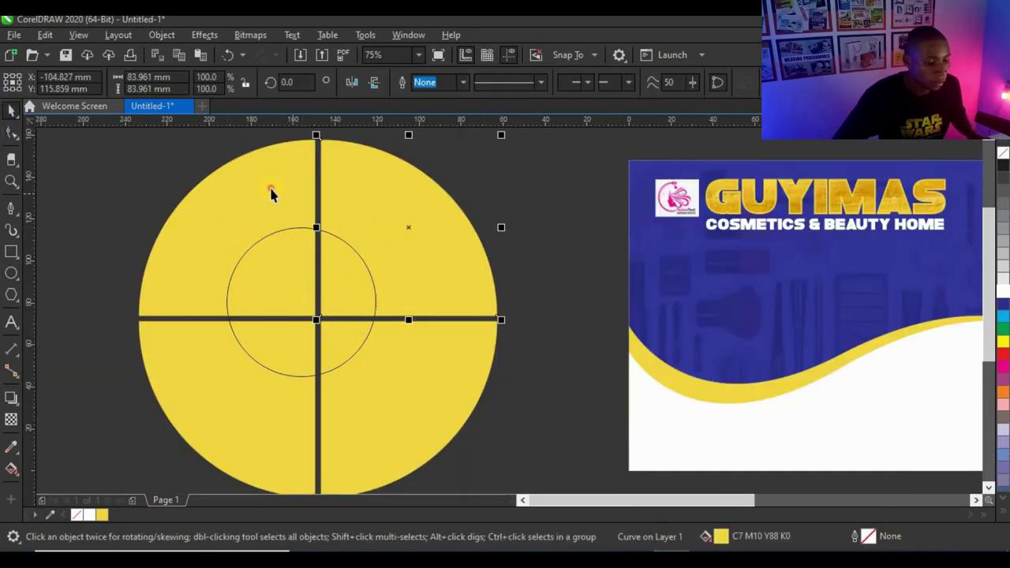
shift+click(272, 192)
scroll(359, 356, down, 2)
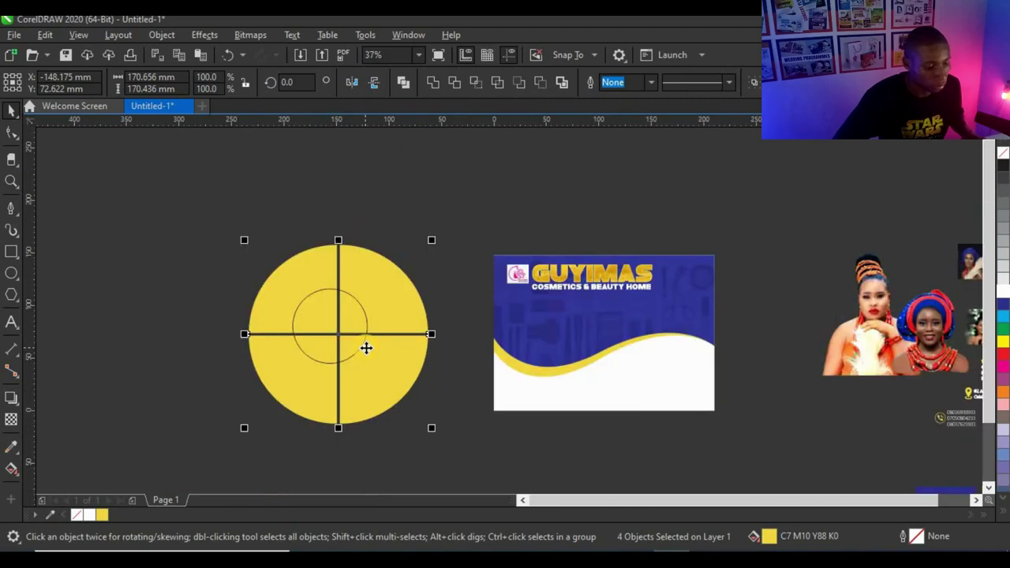
key(ctrl+g)
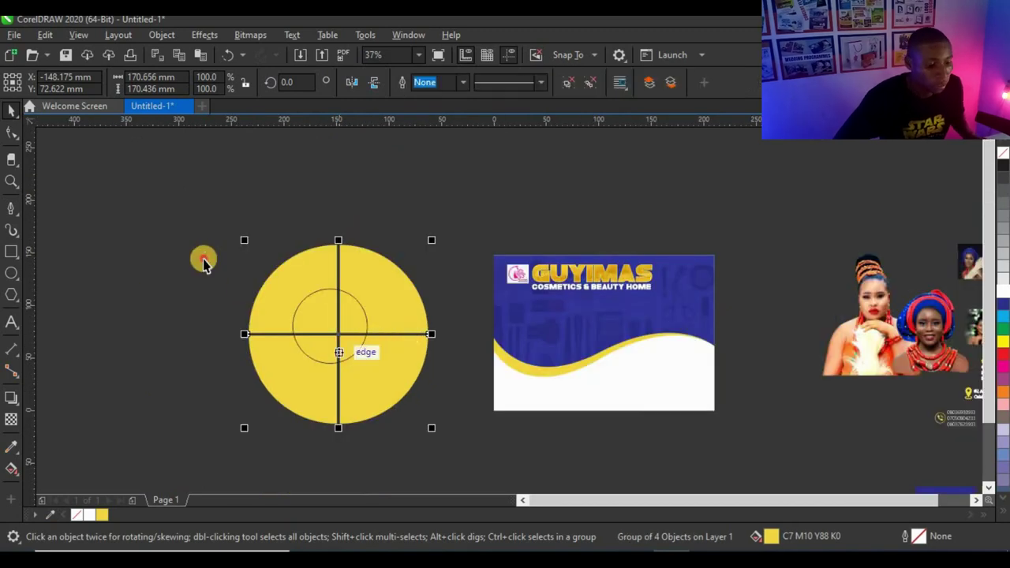
click(203, 259)
Enlarge the inner circle to about 77 mm in diameter and centre it horizontally and vertically on the quarters group.
click(317, 310)
scroll(351, 335, up, 1)
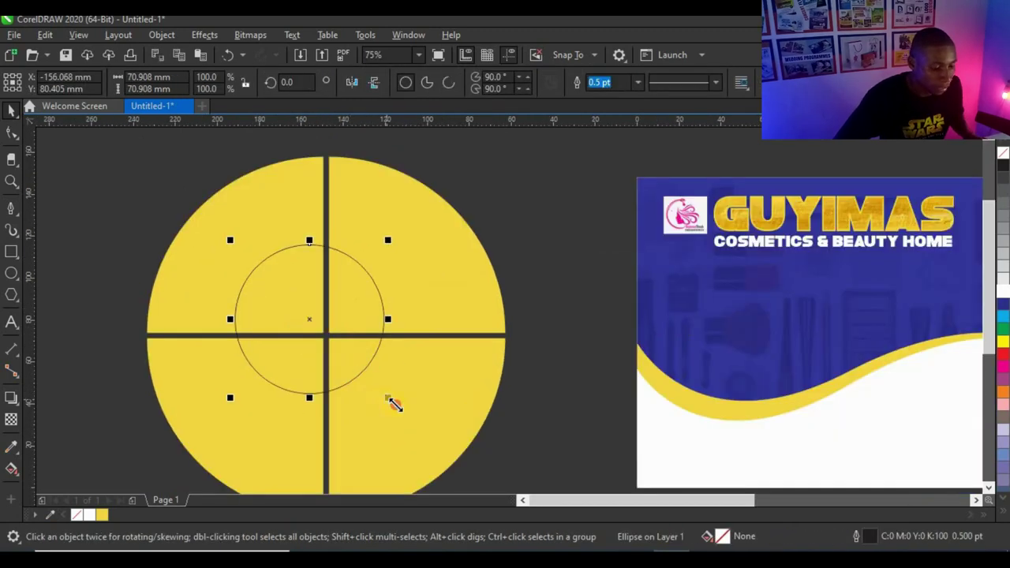
drag(388, 398, 401, 411)
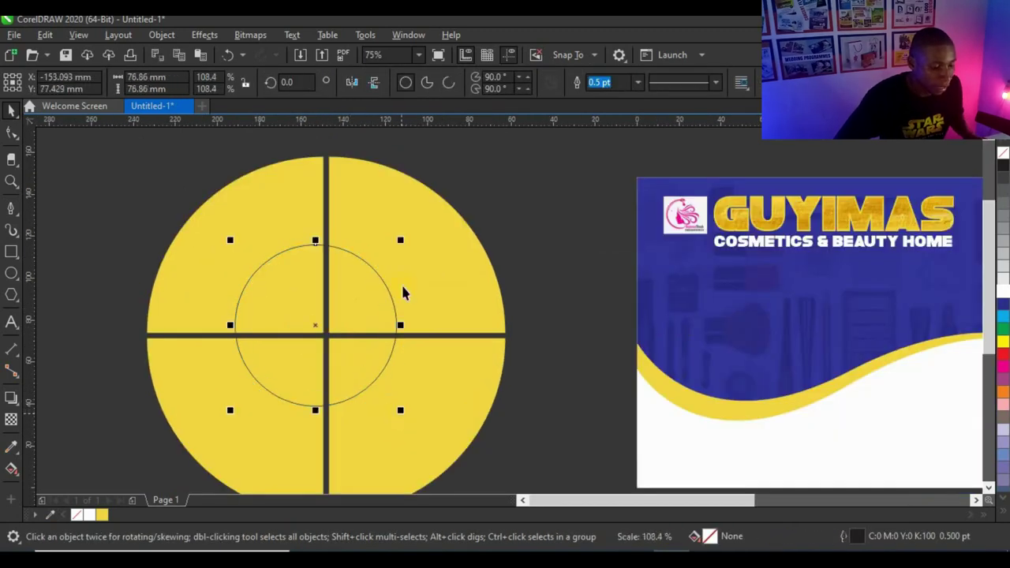
click(417, 229)
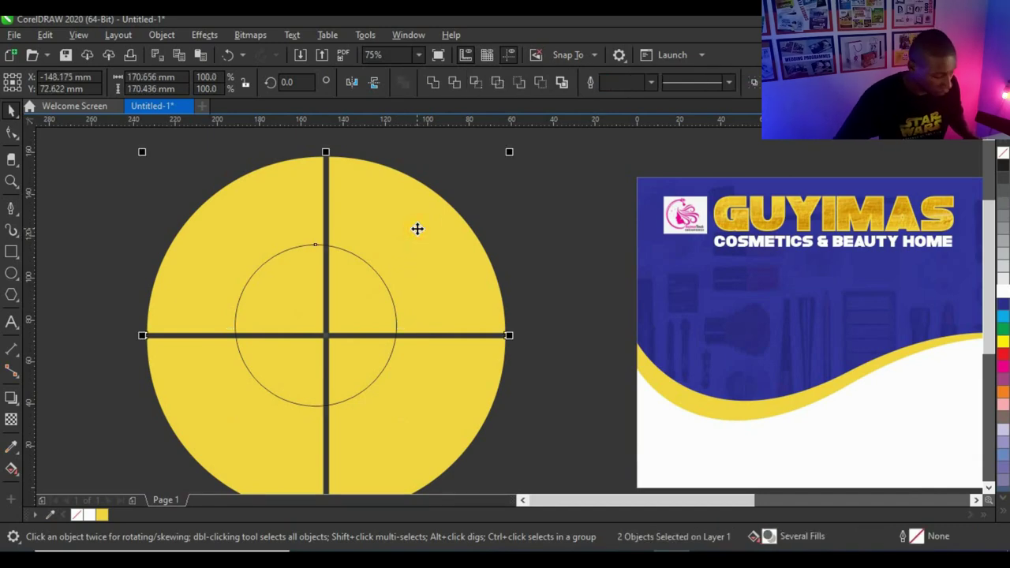
key(c)
key(e)
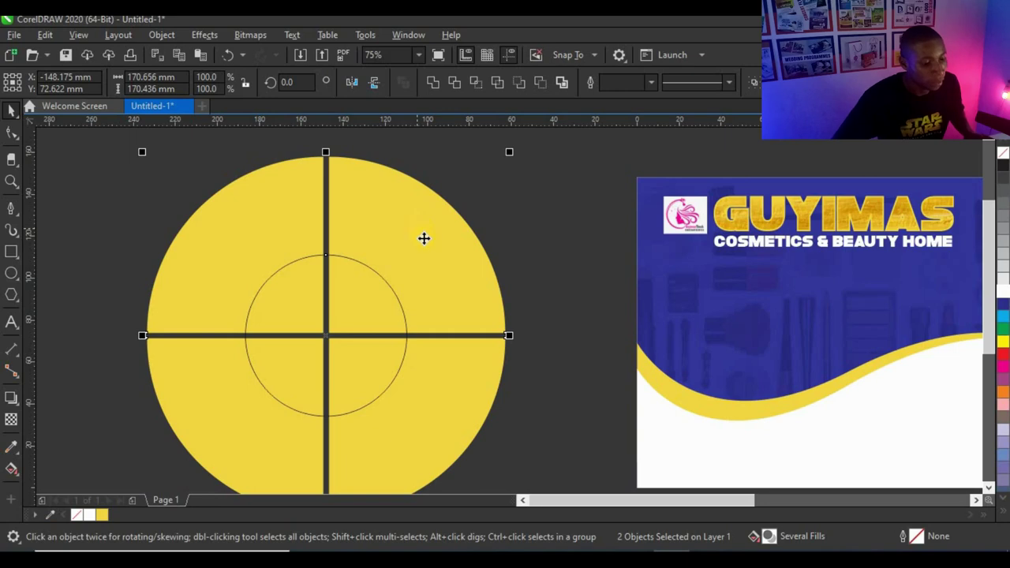
scroll(424, 238, down, 2)
key(Escape)
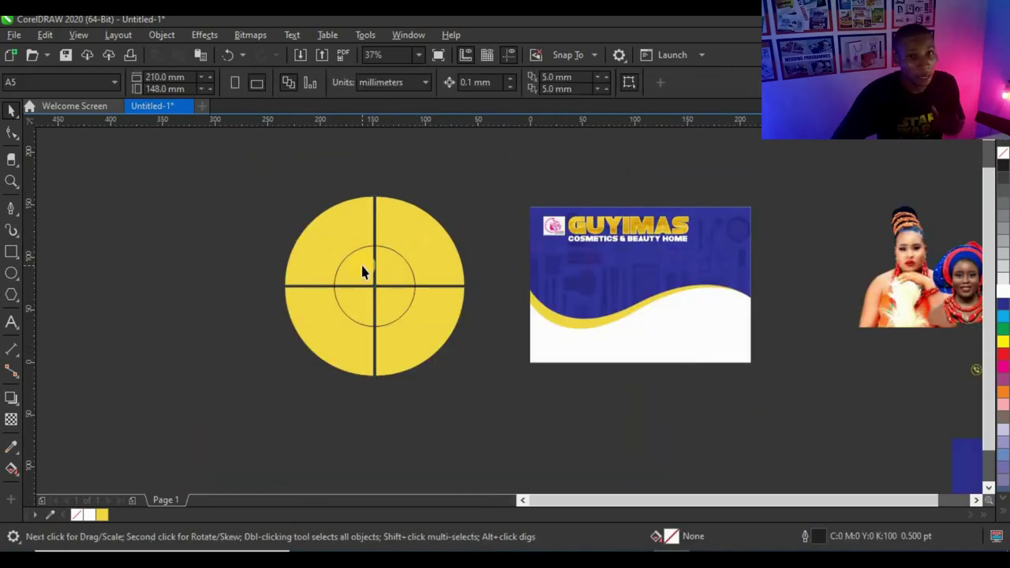
Try to enlarge the inner circle from its centre to about 130 mm in diameter.
scroll(371, 272, up, 2)
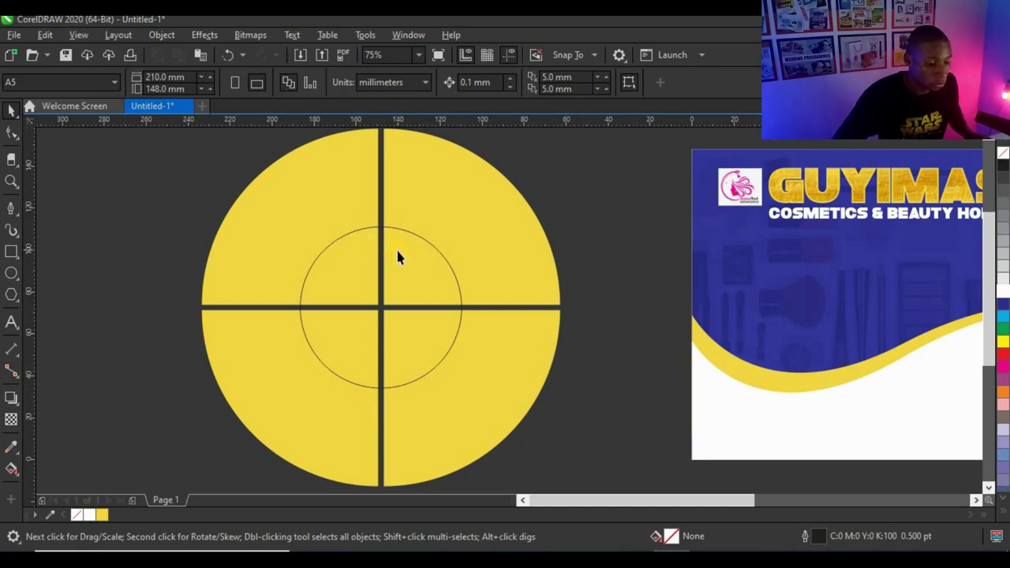
click(394, 245)
scroll(457, 247, down, 2)
drag(461, 233, 490, 201)
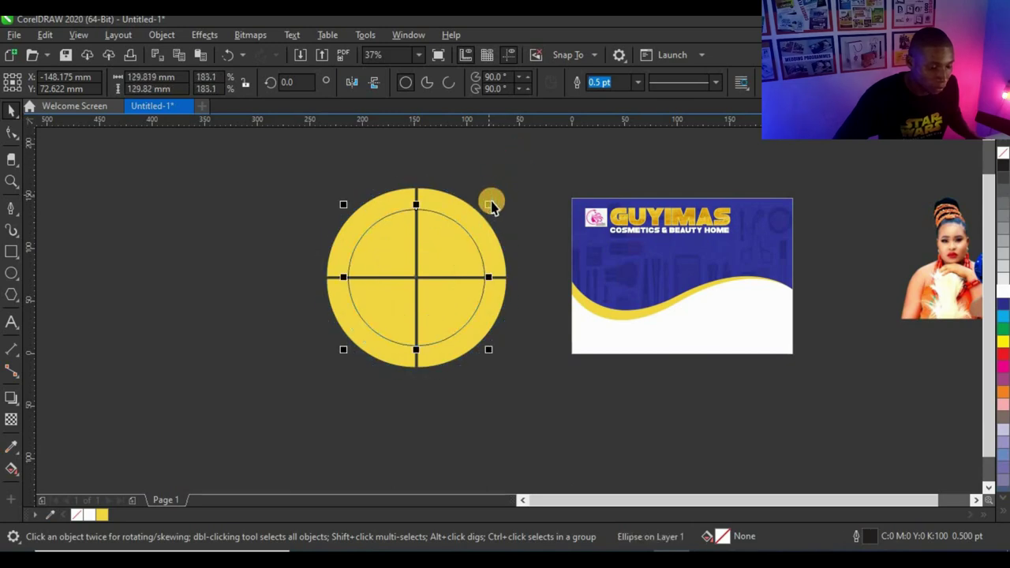
scroll(451, 250, up, 2)
click(457, 241)
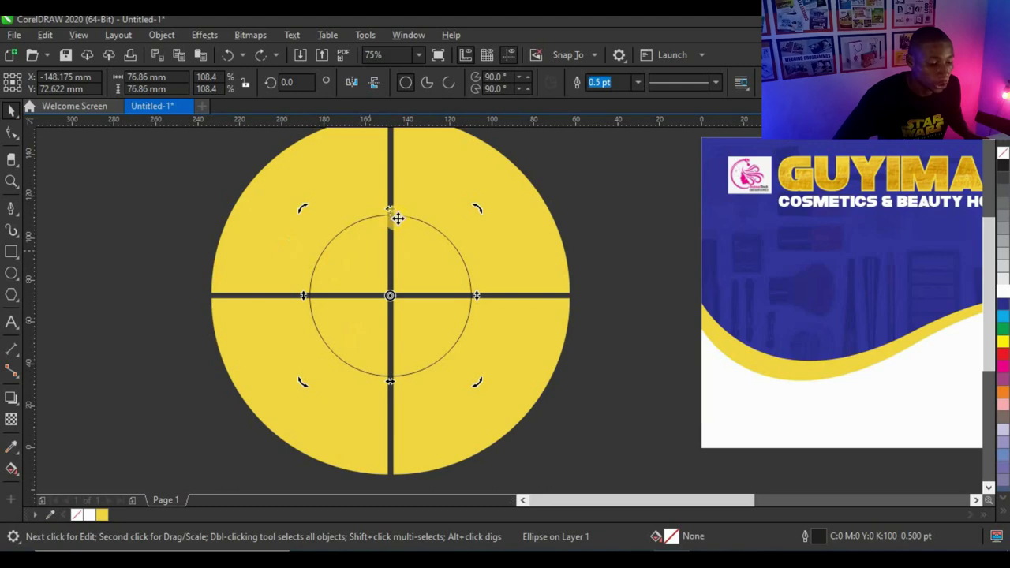
Trim the grouped quarters with the inner circle to cut a round hole in their middle.
click(422, 239)
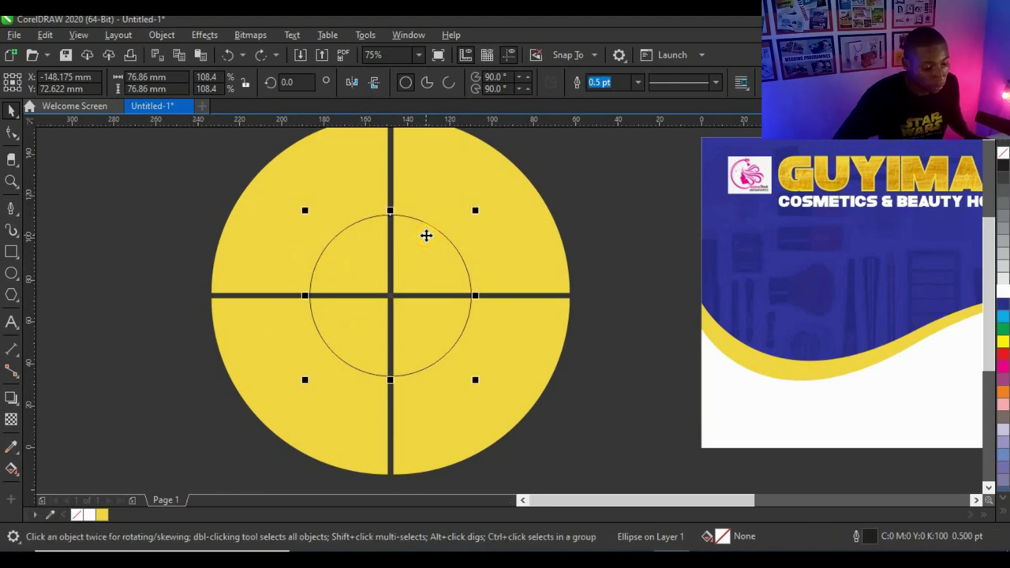
shift+click(451, 157)
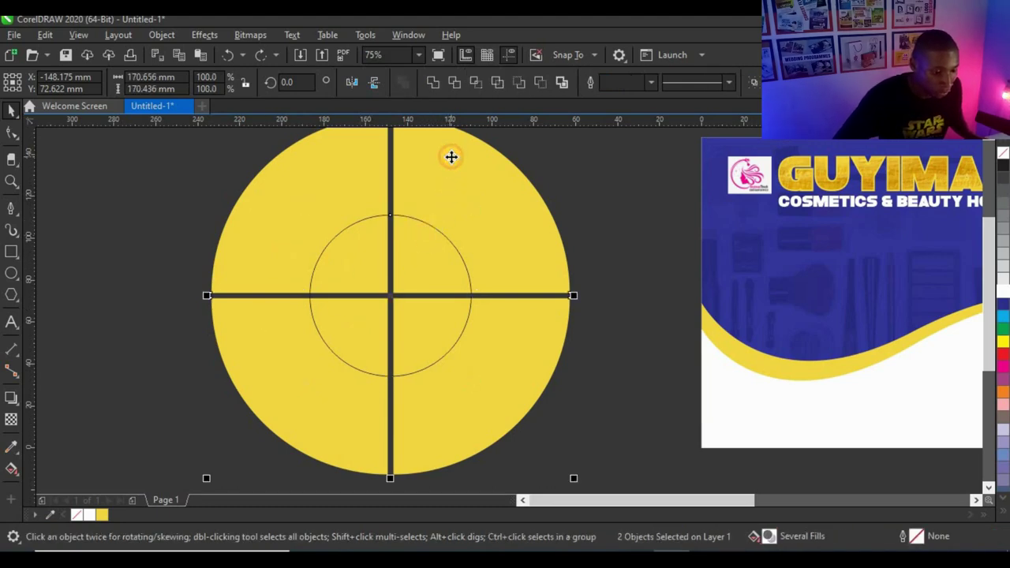
click(455, 84)
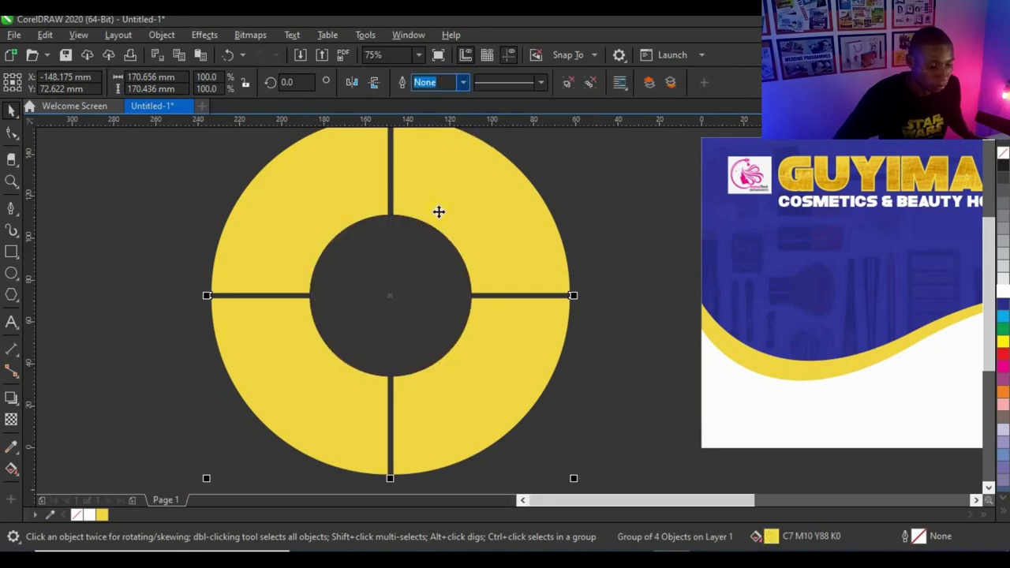
Shrink the inner circle from its centre to about 71 mm in diameter, fill it with yellow and remove its outline.
click(388, 261)
scroll(395, 272, down, 1)
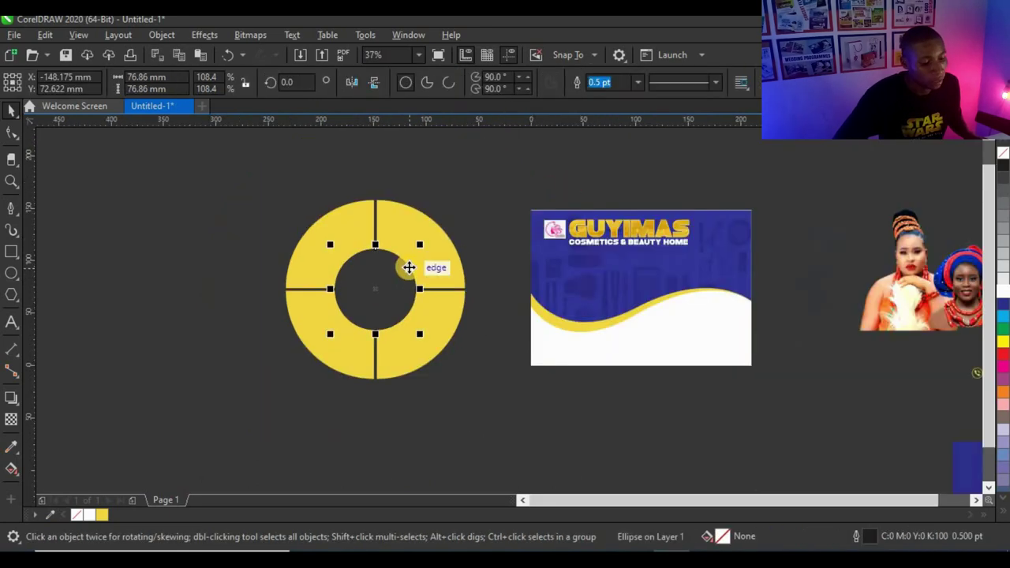
scroll(408, 266, up, 2)
drag(442, 190, 442, 200)
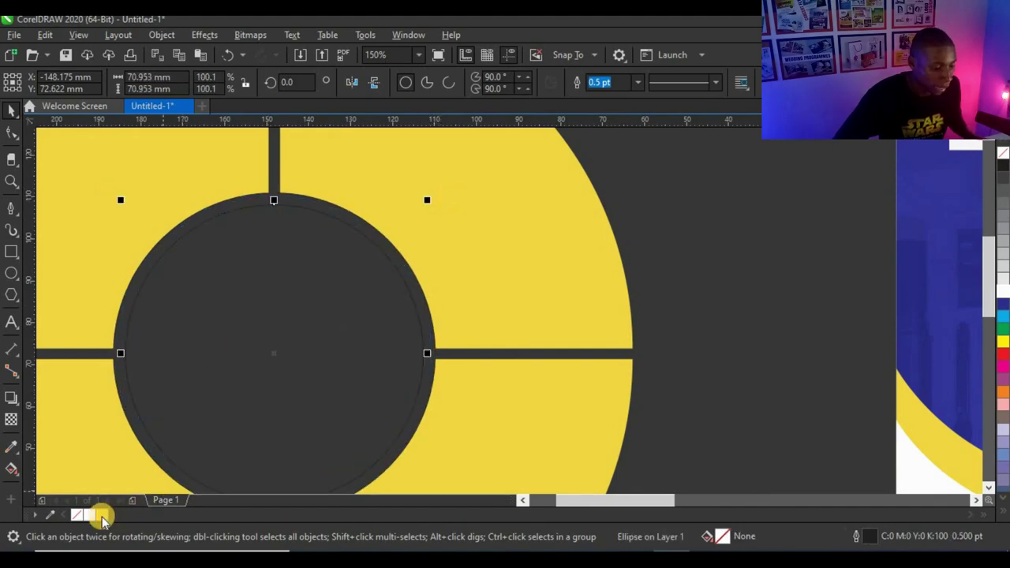
click(102, 514)
scroll(323, 330, down, 2)
click(453, 205)
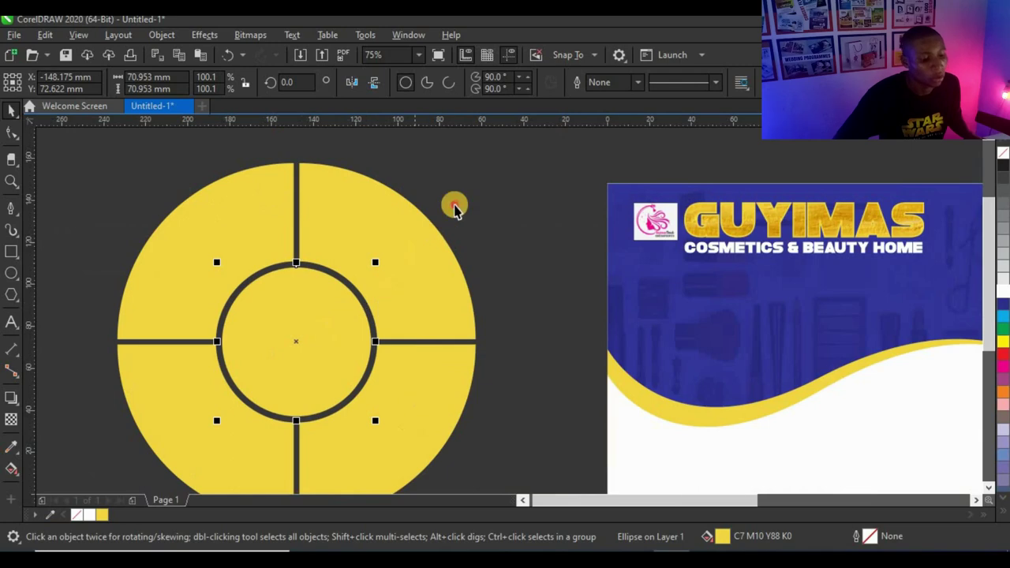
scroll(327, 293, down, 2)
scroll(345, 274, up, 2)
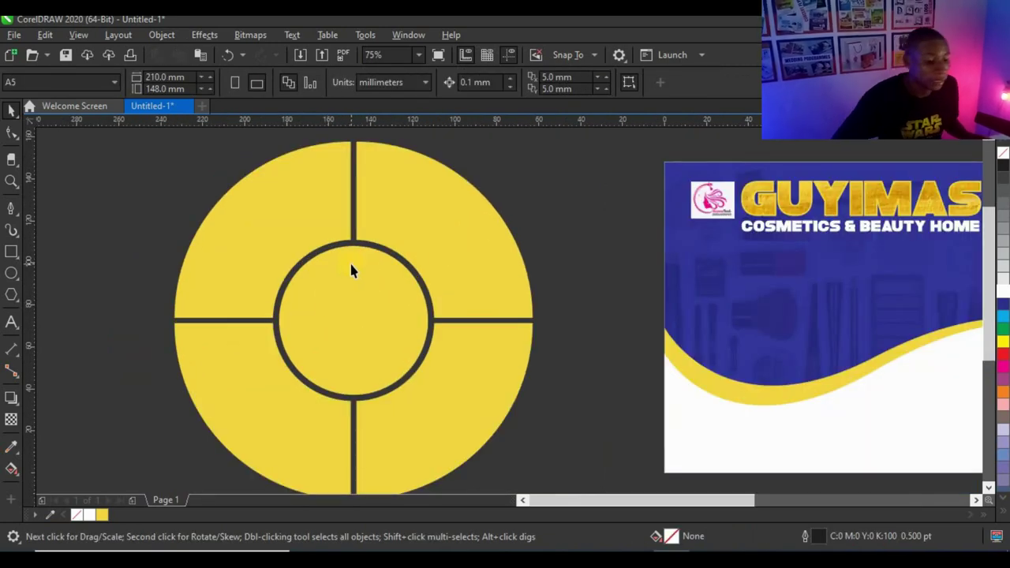
scroll(351, 269, down, 2)
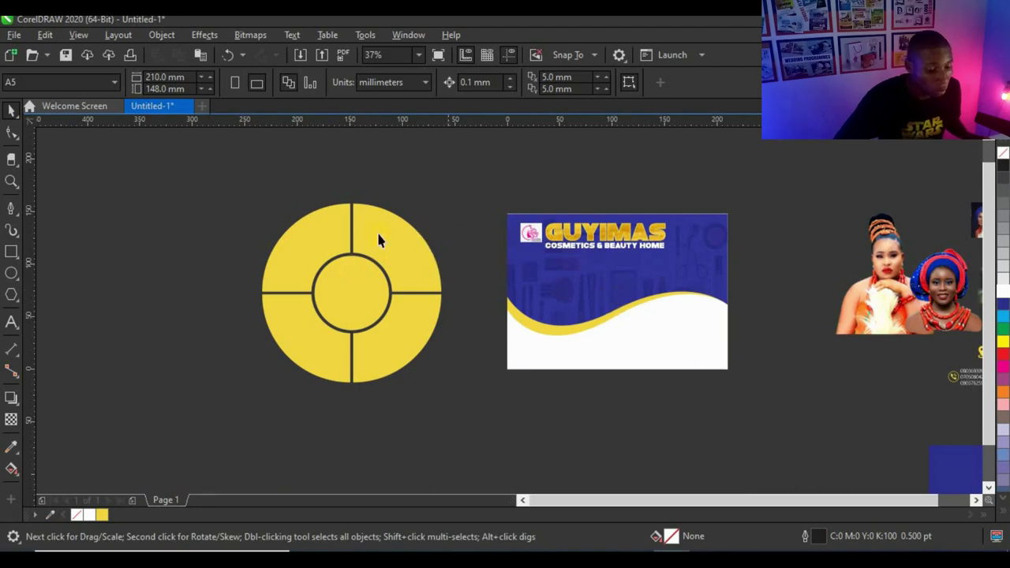
scroll(369, 266, down, 2)
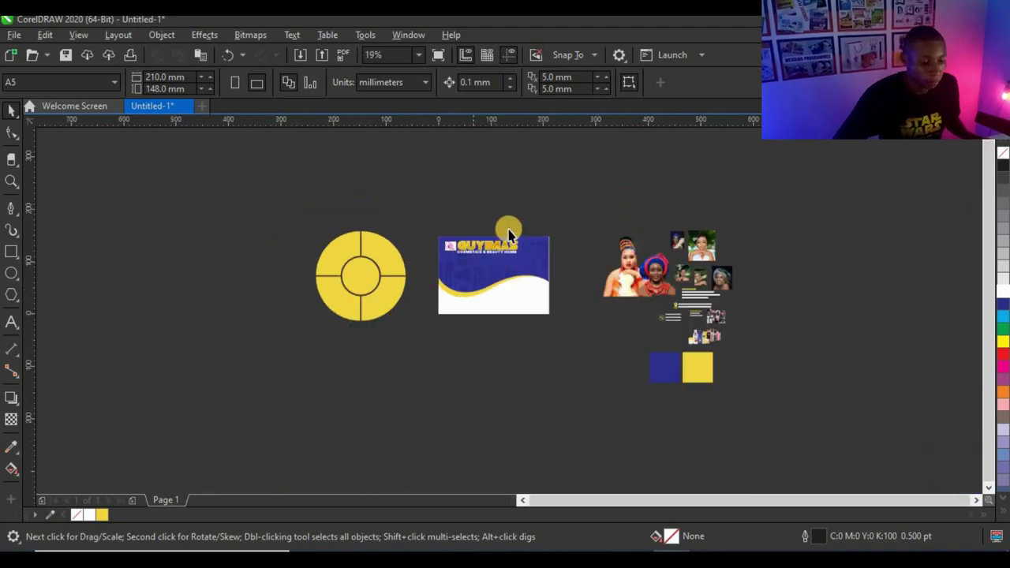
PowerClip the small portrait with the blue headwrap inside the inner circle and ungroup the four yellow quarters.
scroll(509, 228, up, 2)
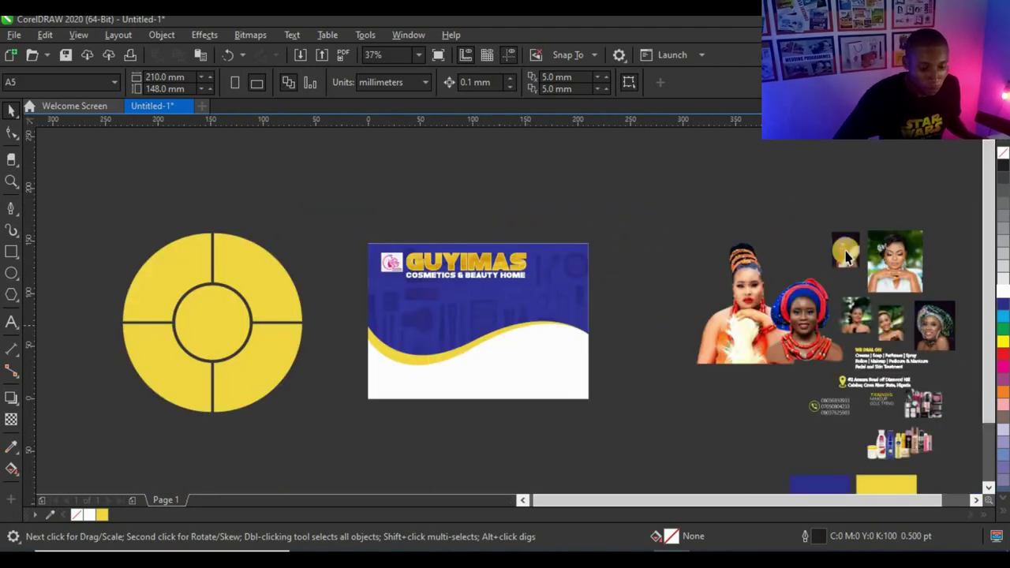
drag(849, 255, 229, 323)
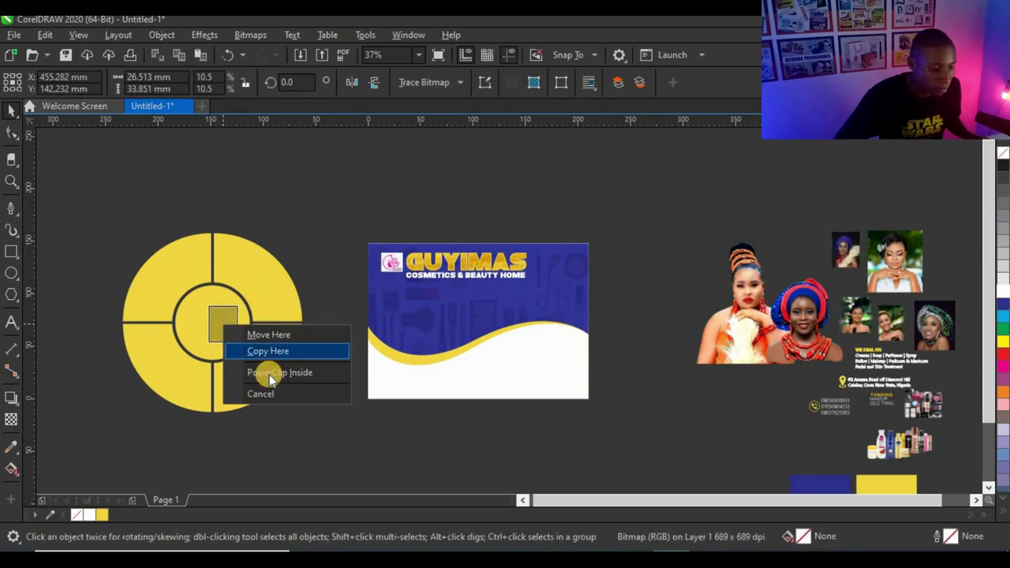
click(268, 372)
click(268, 276)
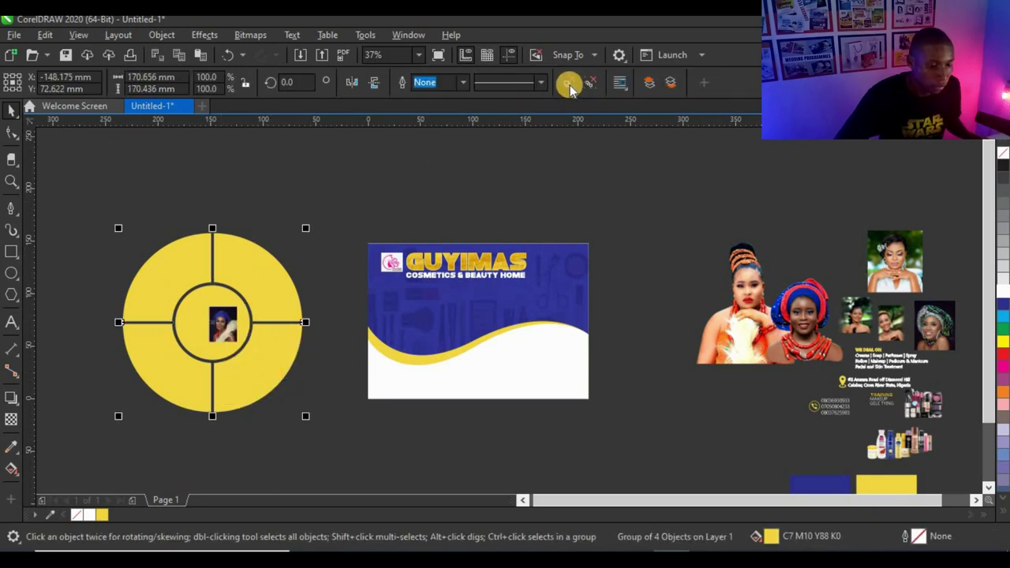
click(232, 319)
scroll(232, 320, up, 2)
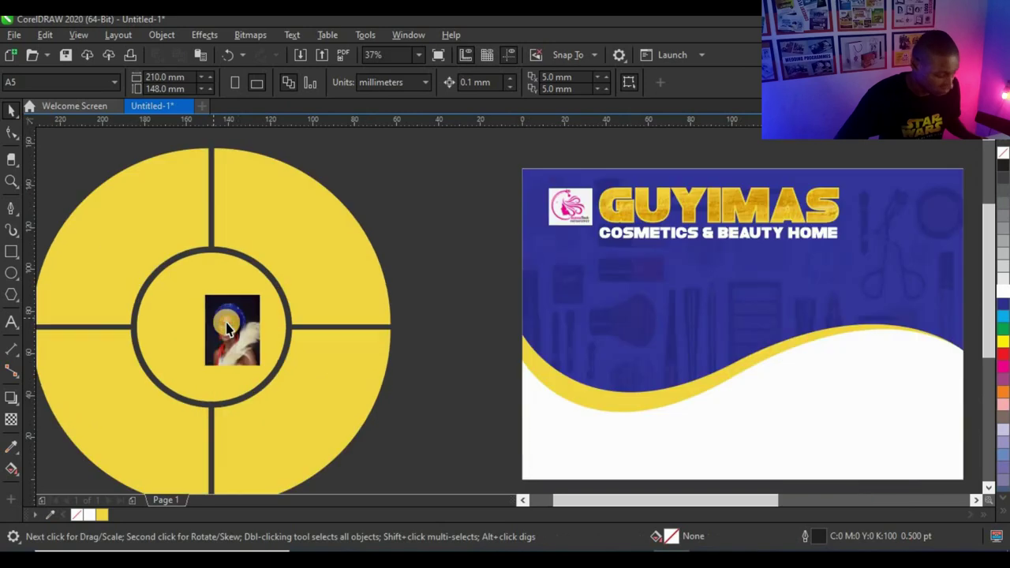
Enlarge the clipped portrait to about 74 × 94 mm and reposition it so it fills the inner circle.
click(234, 332)
drag(266, 282, 285, 248)
scroll(278, 264, up, 2)
scroll(276, 267, down, 1)
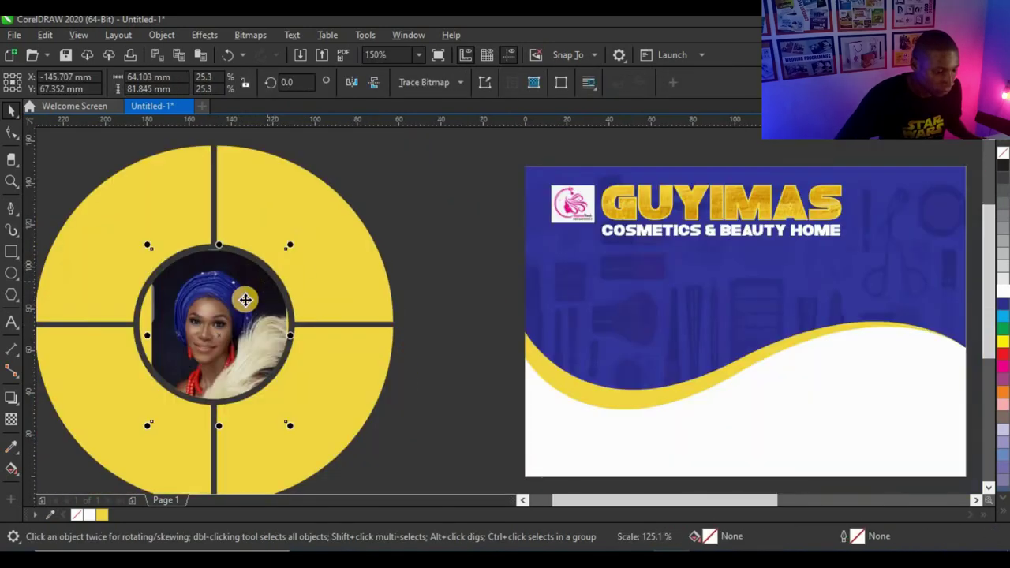
drag(246, 299, 240, 299)
drag(286, 247, 273, 289)
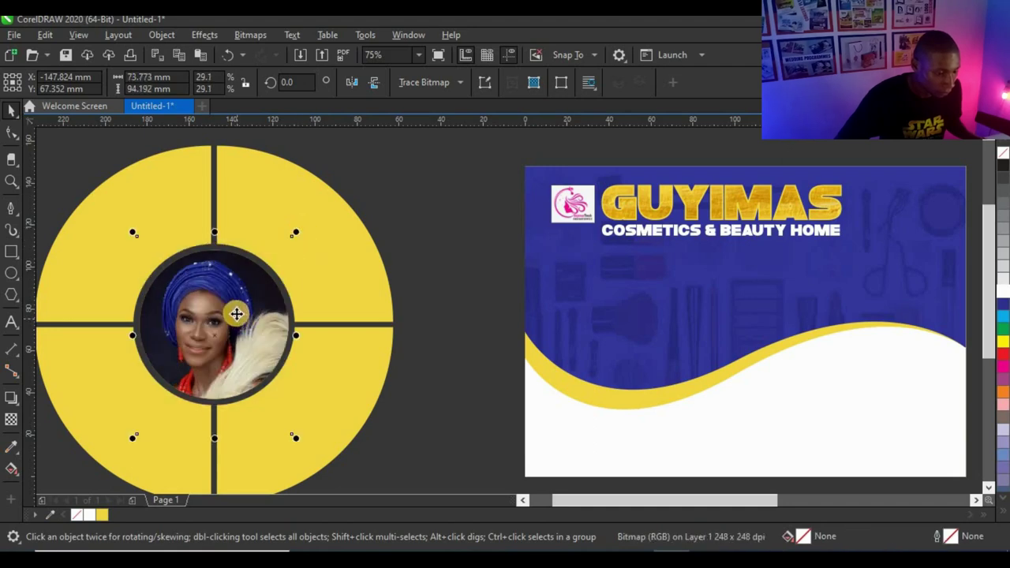
scroll(273, 288, up, 2)
scroll(258, 301, down, 2)
click(603, 237)
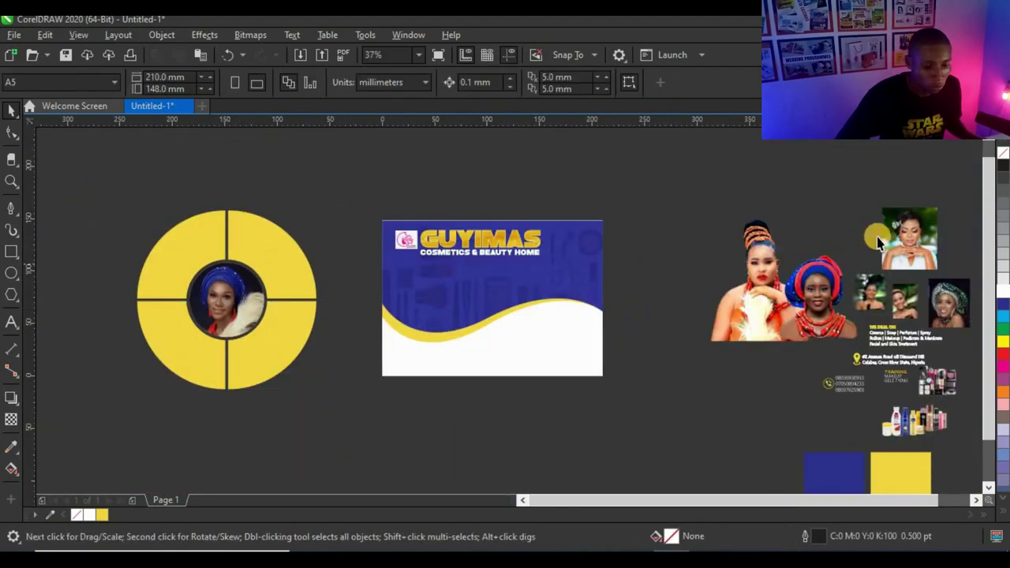
drag(907, 237, 840, 240)
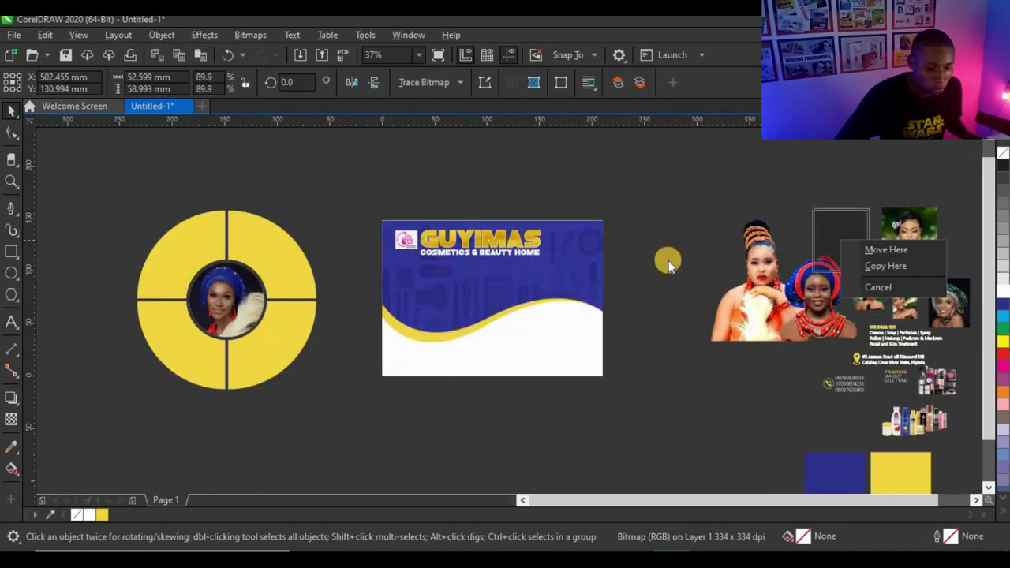
click(356, 180)
scroll(185, 219, up, 2)
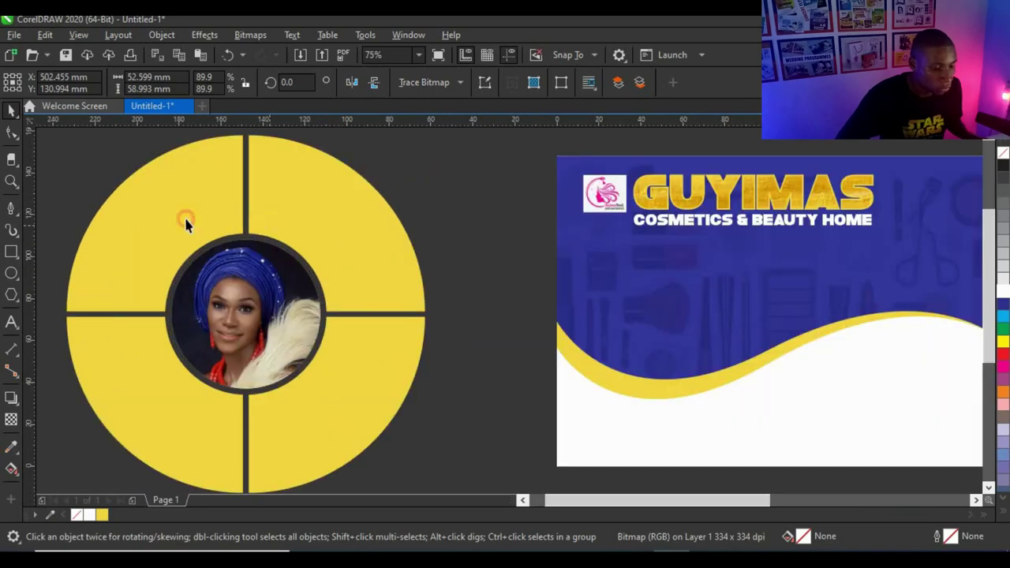
Group the four yellow quarters and set the group's rotation to 315 degrees so the gaps run diagonally.
click(138, 373)
scroll(348, 351, down, 2)
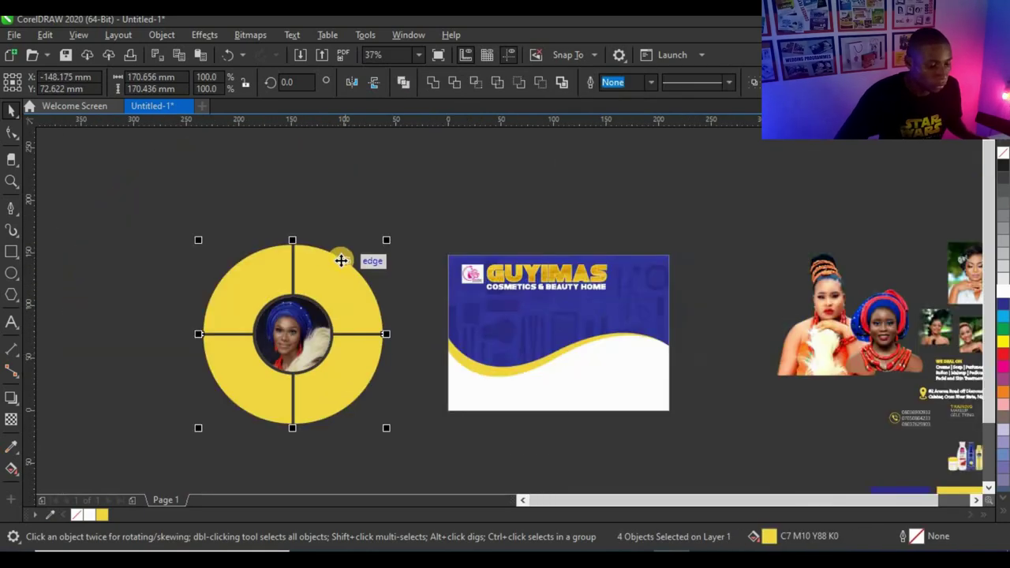
key(ctrl+g)
click(332, 273)
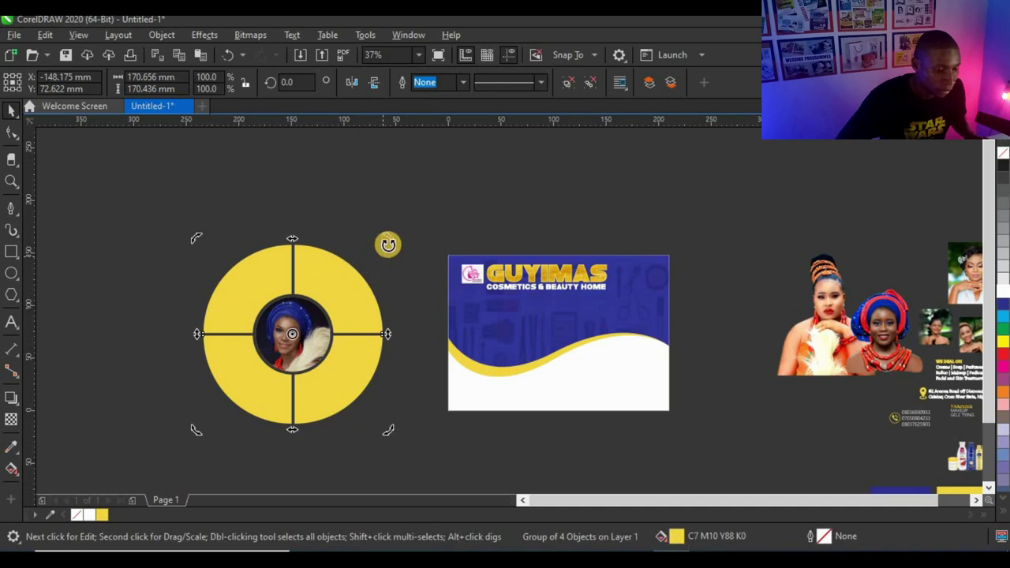
drag(390, 239, 409, 328)
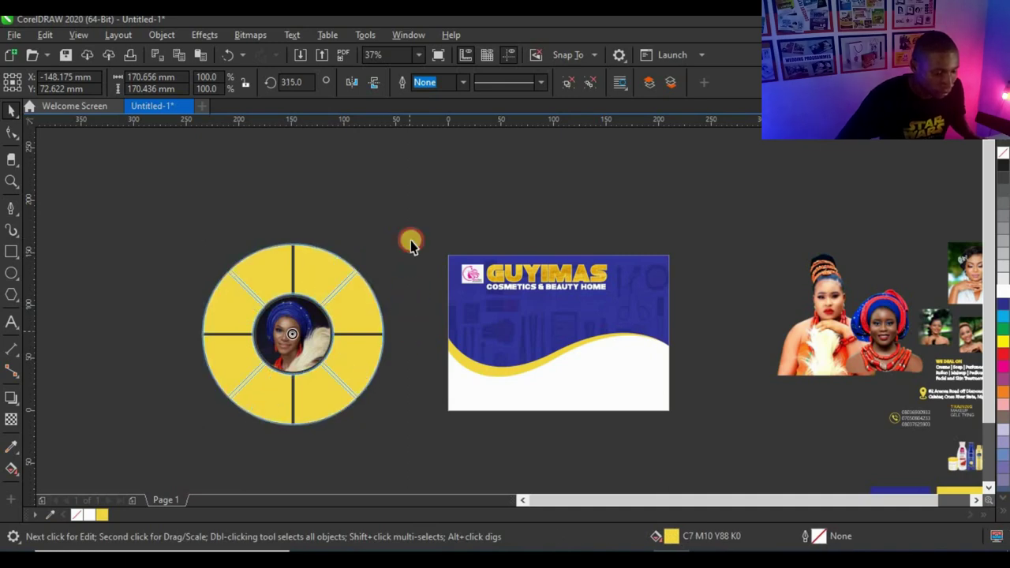
click(410, 241)
scroll(238, 331, up, 1)
scroll(341, 322, down, 2)
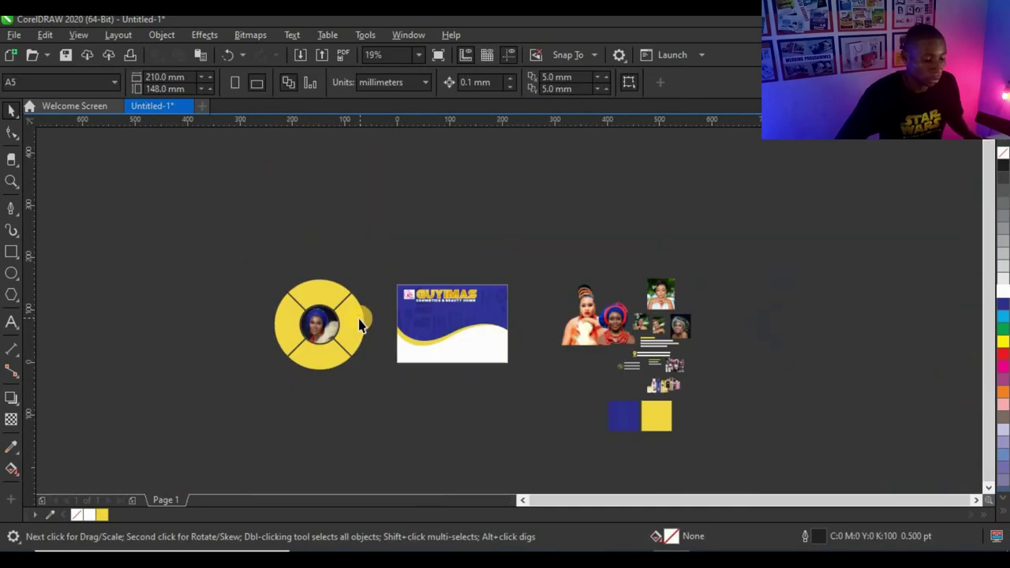
Ungroup the rotated ring into its four separate segments.
click(347, 325)
scroll(329, 328, up, 1)
click(567, 83)
scroll(415, 292, down, 1)
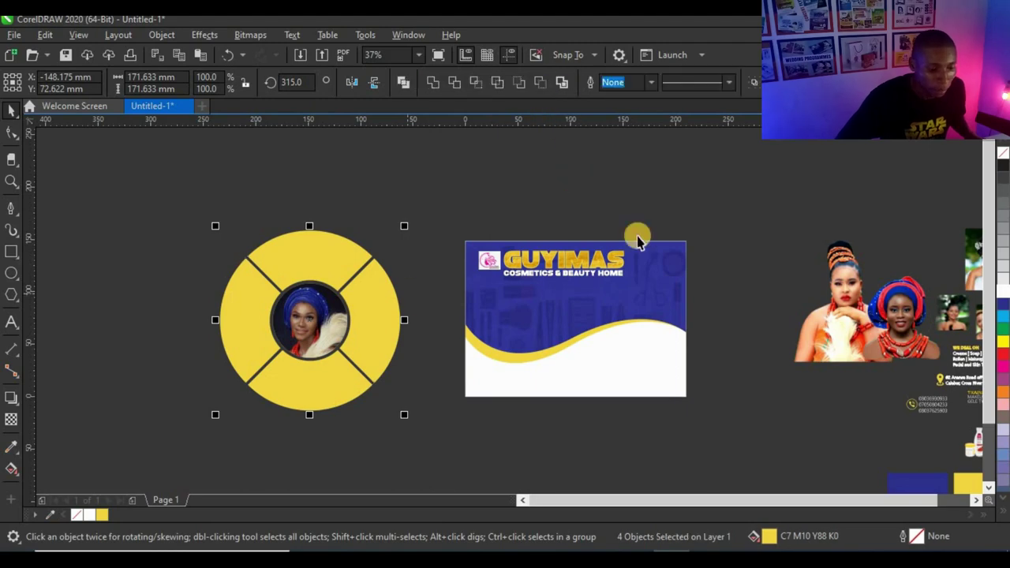
PowerClip the portrait in the white dress inside the ring's right segment and the green-headwrap portrait inside the left segment.
drag(706, 282, 401, 314)
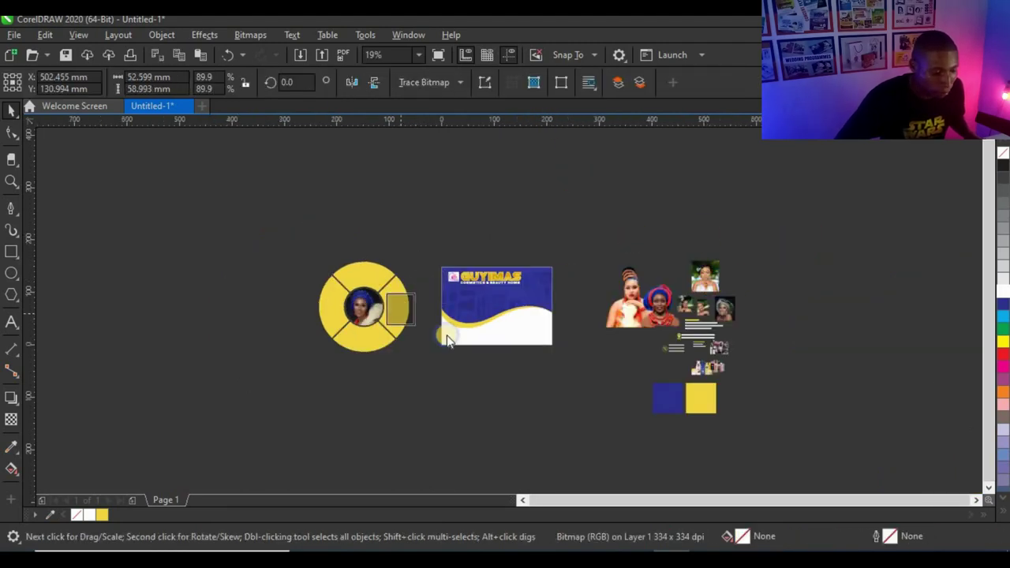
click(457, 363)
click(456, 363)
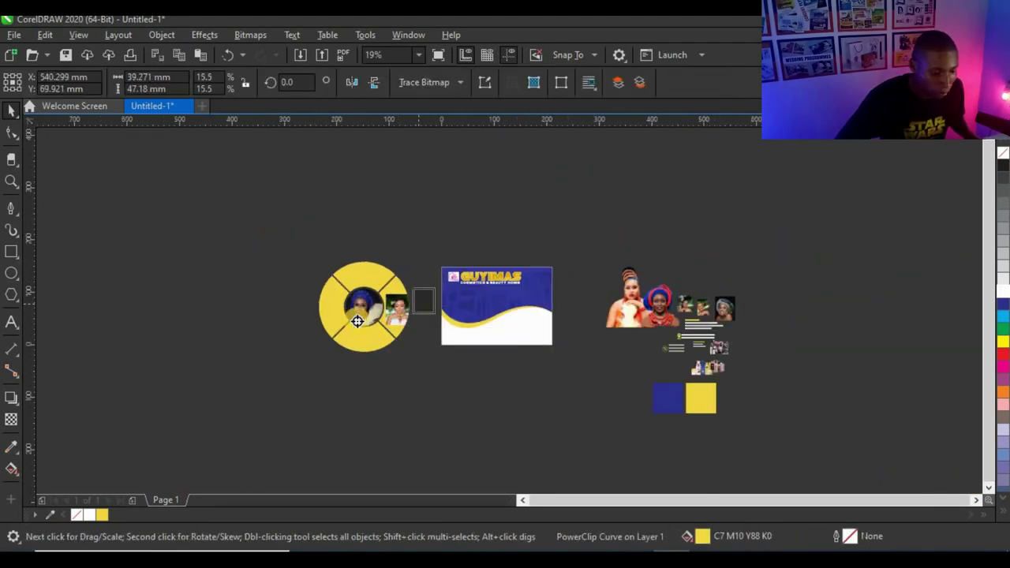
drag(381, 328, 332, 314)
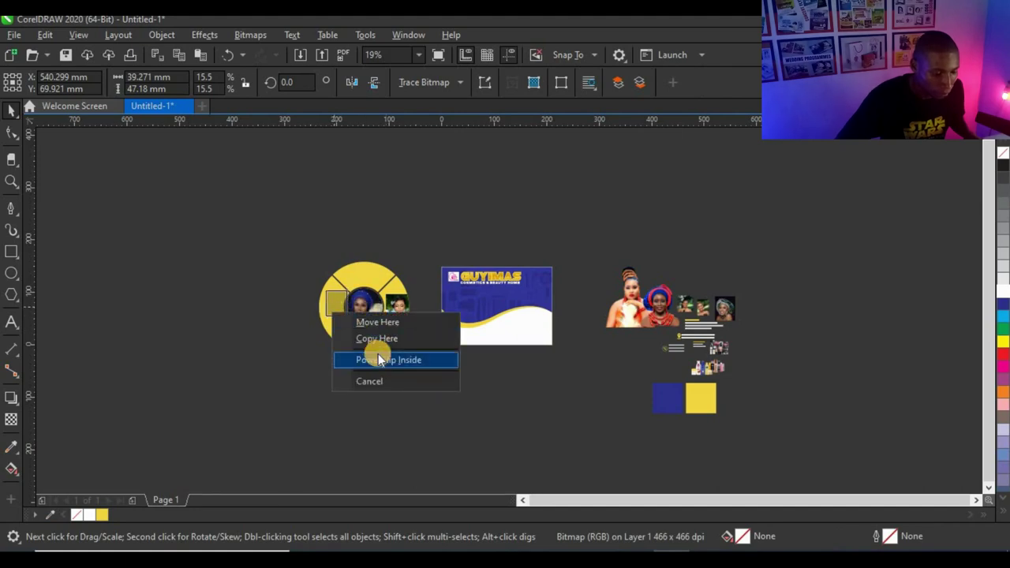
click(378, 359)
PowerClip the black-top portrait with soft edges inside the ring's upper segment and the last small portrait inside the lower segment.
scroll(679, 307, up, 3)
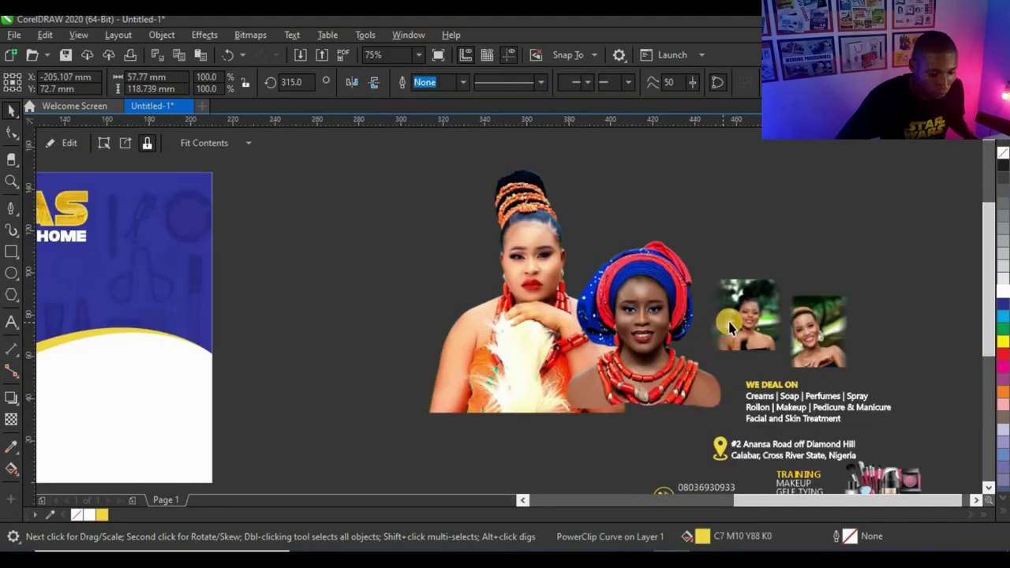
scroll(729, 327, down, 2)
drag(733, 320, 131, 251)
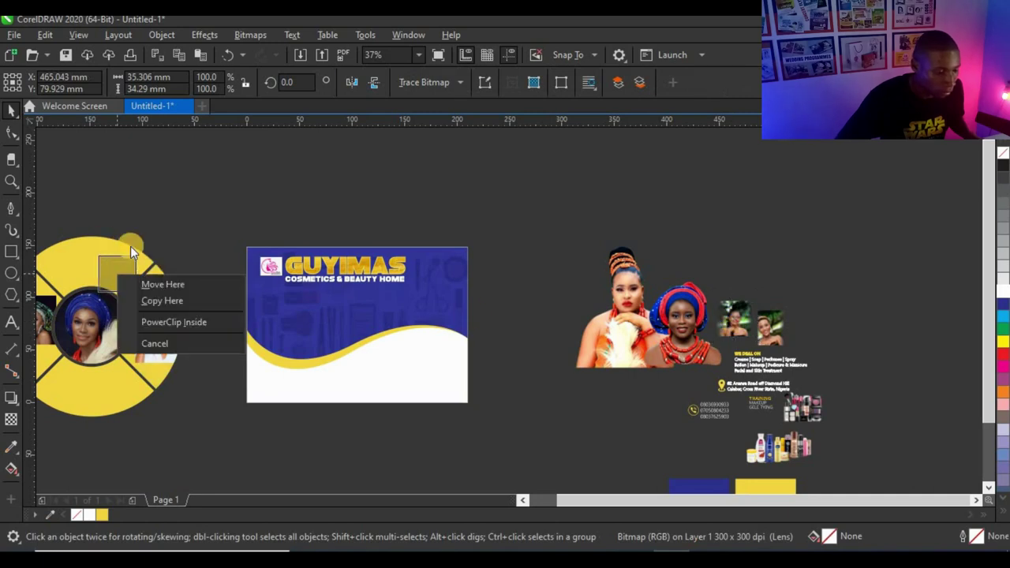
click(158, 321)
drag(486, 360, 98, 408)
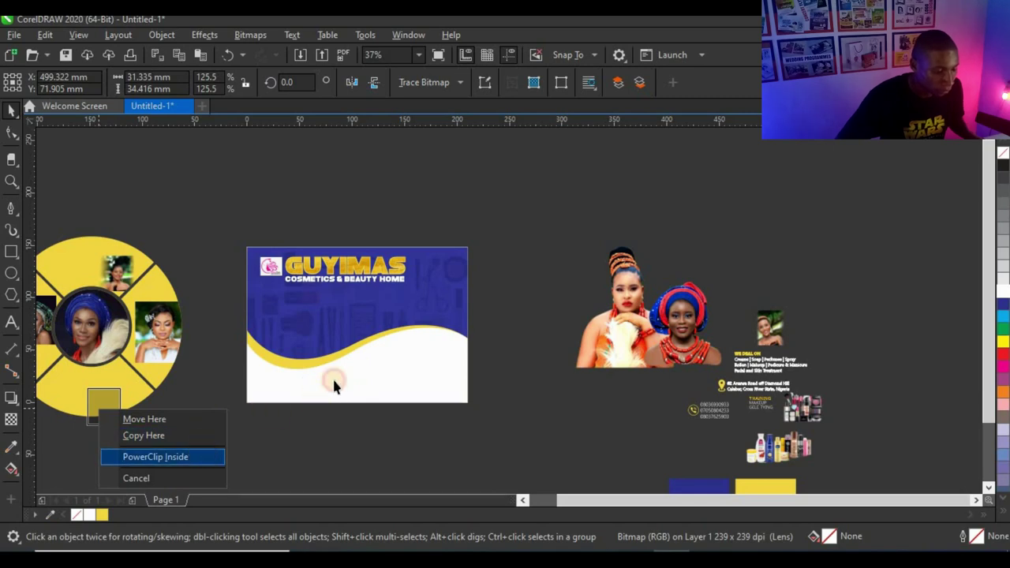
Enlarge the portrait in the upper segment to about 94 × 91 mm and position her face centrally above the inner circle.
scroll(393, 351, down, 1)
scroll(245, 320, up, 2)
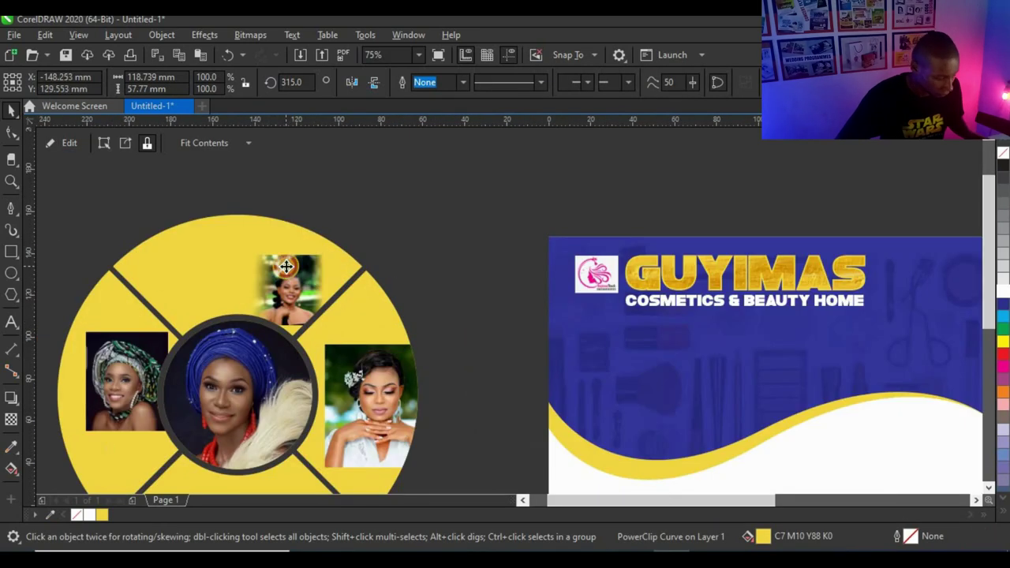
drag(291, 292, 210, 267)
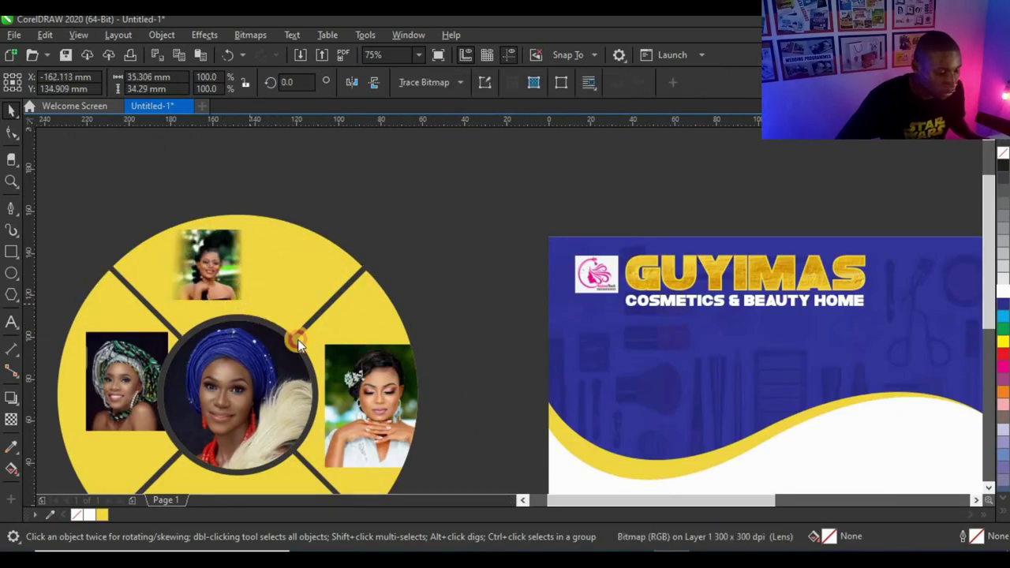
drag(298, 343, 341, 169)
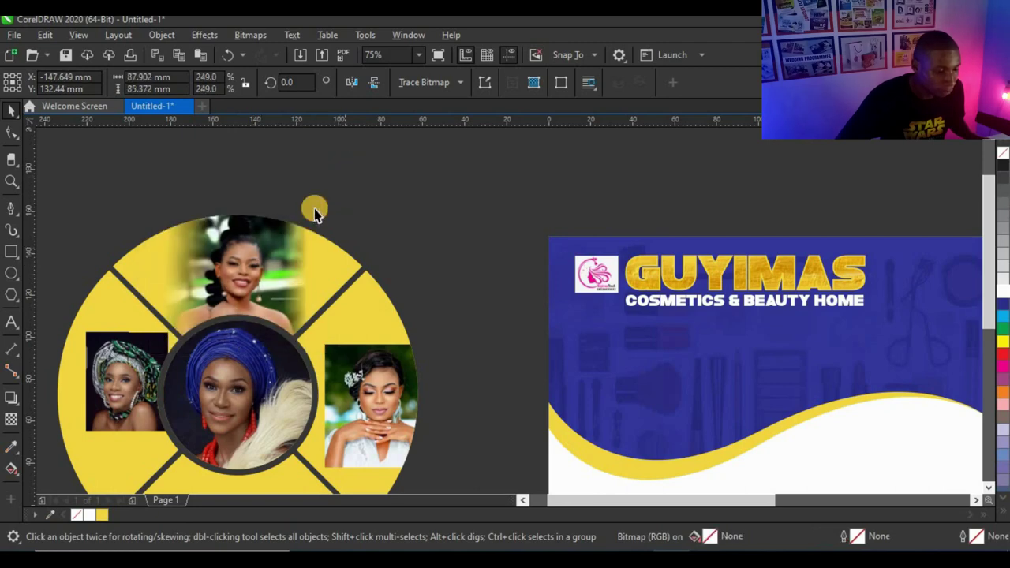
drag(284, 270, 289, 277)
drag(271, 243, 279, 238)
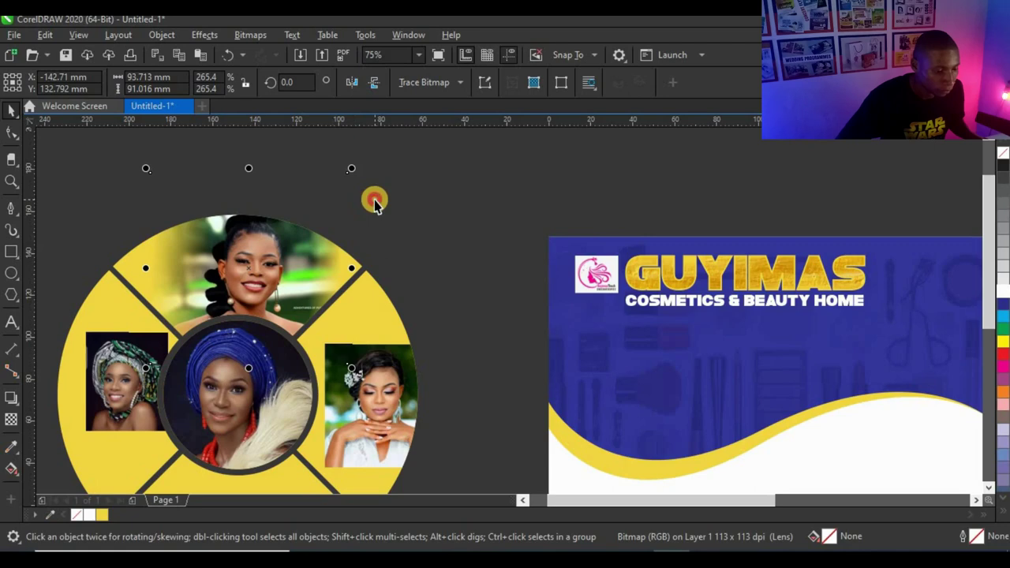
click(374, 201)
scroll(346, 316, down, 1)
click(328, 326)
key(F7)
drag(329, 325, 331, 326)
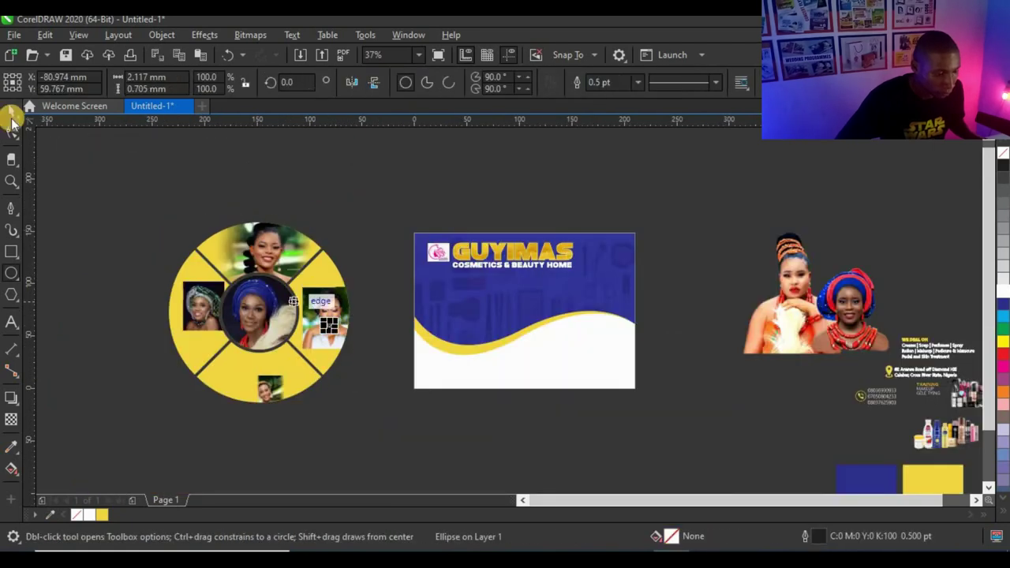
click(11, 112)
scroll(374, 343, up, 2)
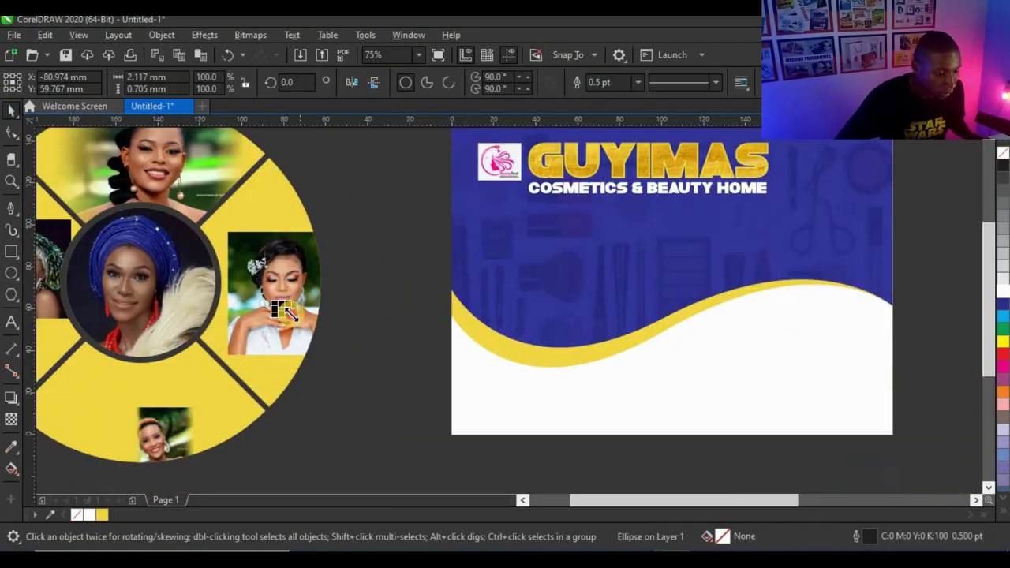
click(371, 247)
click(270, 337)
click(345, 330)
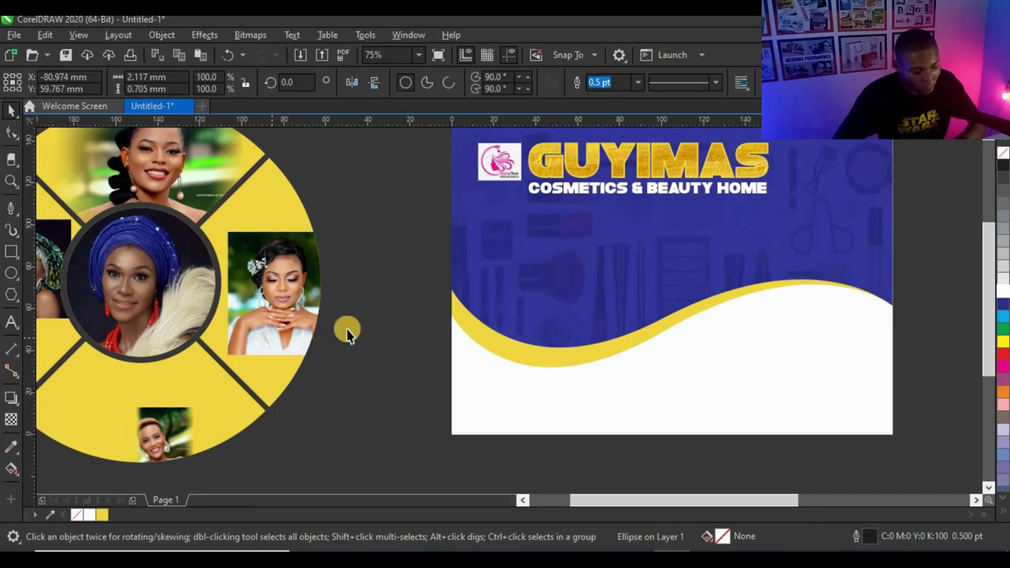
Enlarge the white-dress portrait and reposition it so it fills the ring's right segment.
click(295, 310)
scroll(296, 306, down, 2)
scroll(300, 304, up, 2)
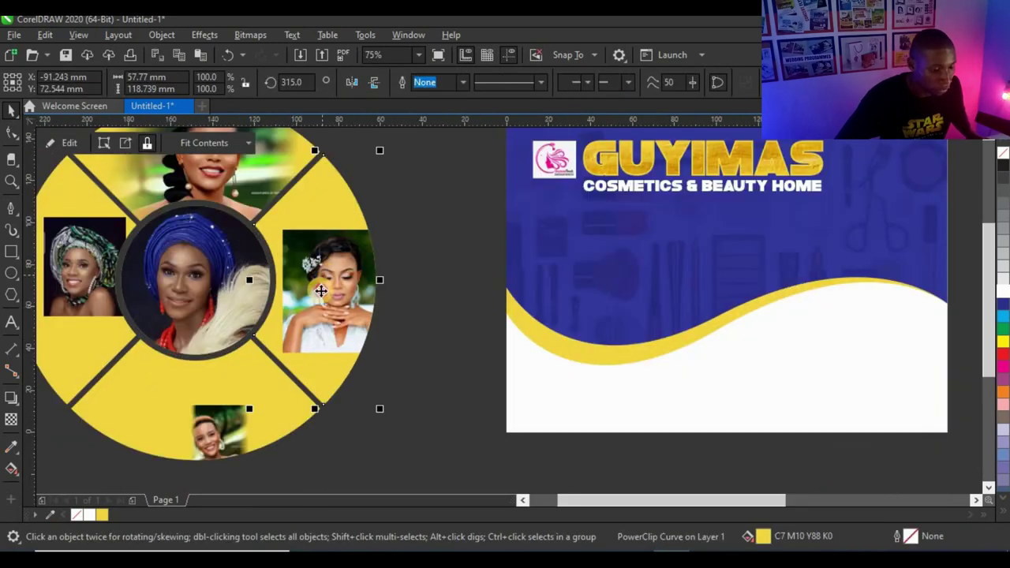
click(320, 290)
drag(411, 201, 410, 201)
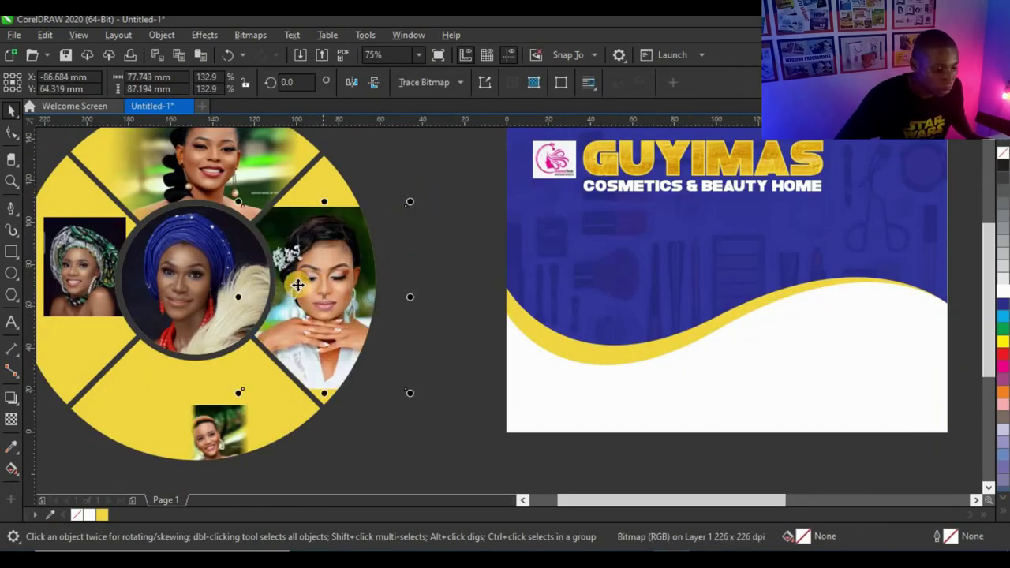
drag(297, 284, 297, 263)
drag(410, 376, 433, 411)
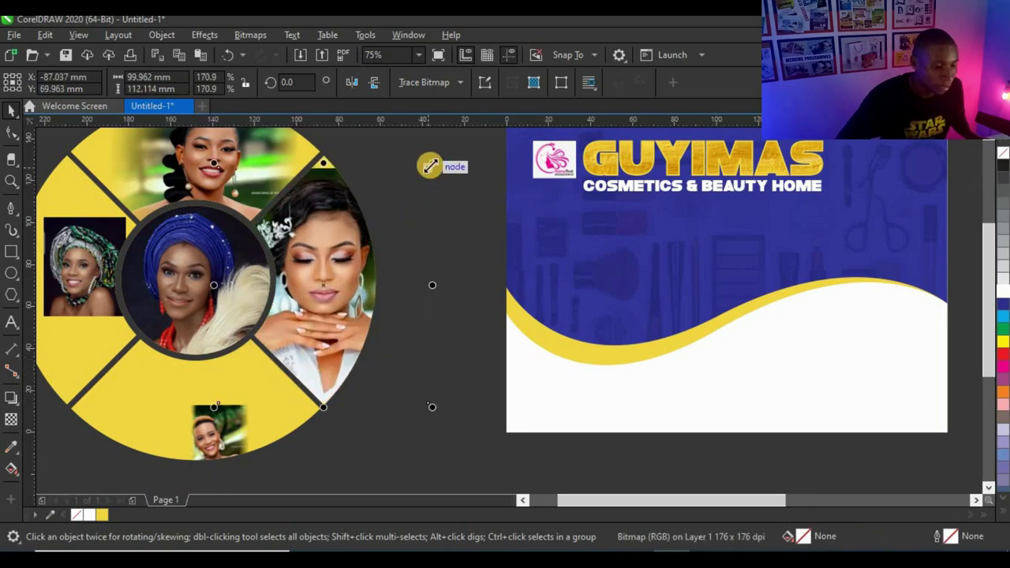
drag(432, 164, 449, 144)
drag(329, 268, 253, 272)
Enlarge the green-headwrap portrait to about 95 × 114 mm and fit it in the ring's left segment.
scroll(359, 255, down, 1)
scroll(190, 254, up, 1)
click(233, 251)
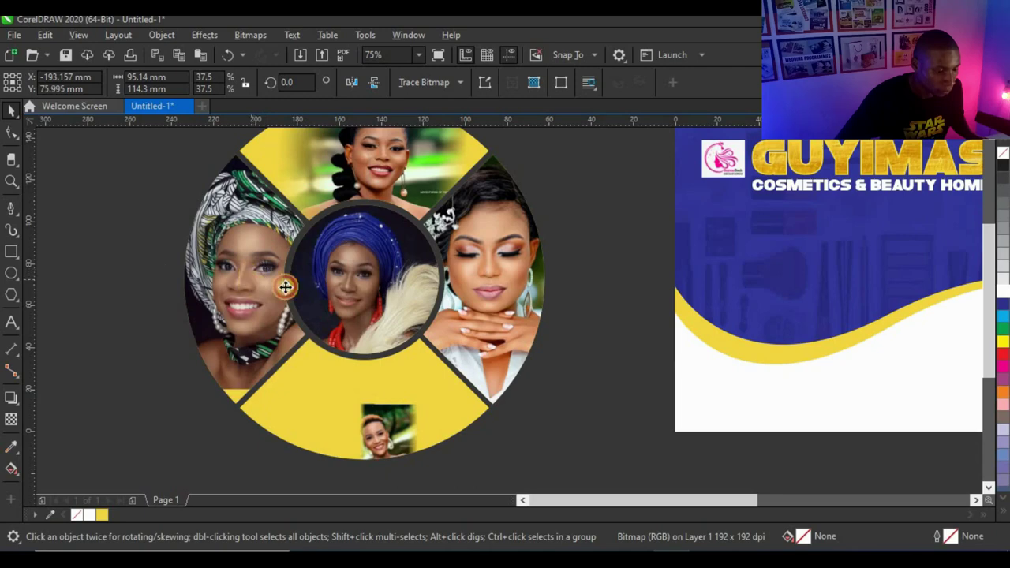
Enlarge the portrait in the lower segment and adjust its size and position so her face sits below the inner circle.
click(381, 414)
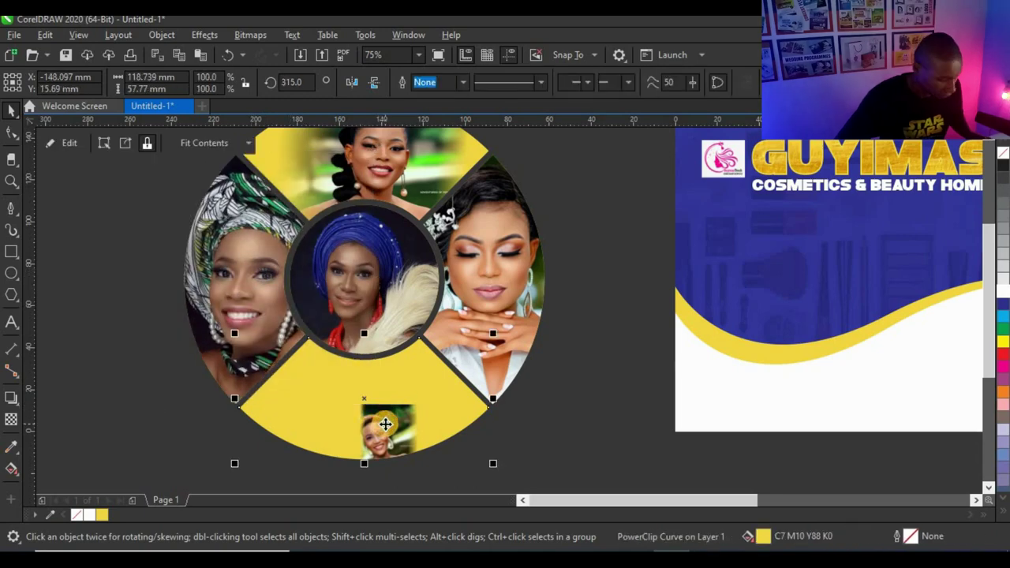
drag(374, 414, 491, 287)
drag(408, 400, 410, 389)
drag(407, 396, 419, 402)
drag(512, 289, 485, 317)
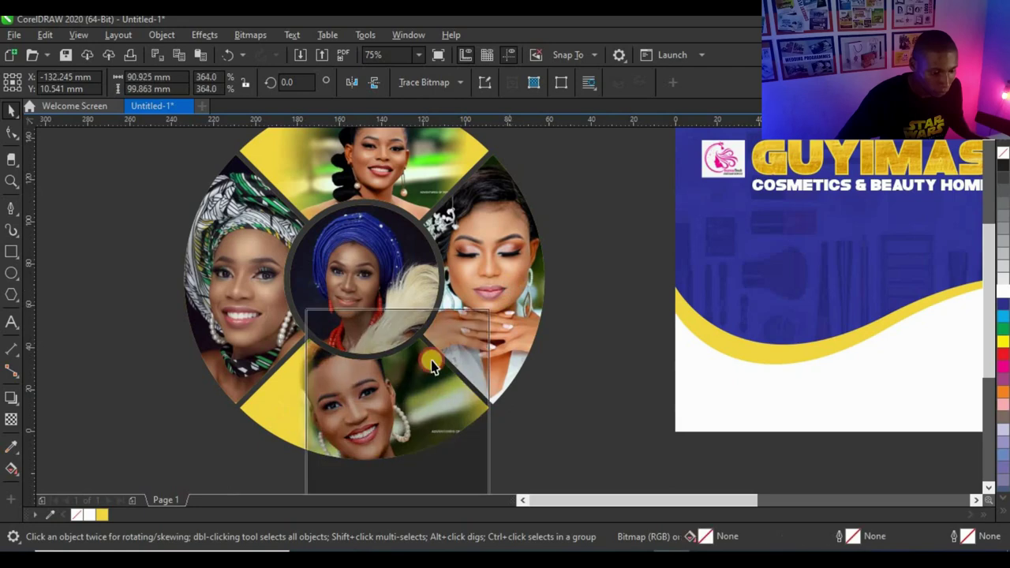
mouse_move(424, 400)
mouse_down()
mouse_move(412, 381)
mouse_move(410, 401)
mouse_up()
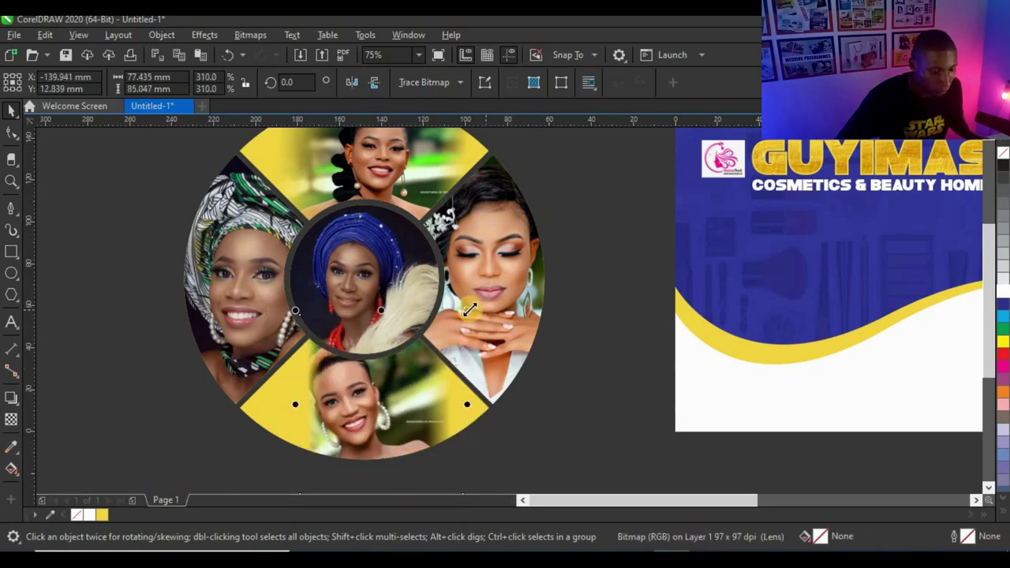
drag(470, 310, 465, 316)
click(172, 471)
scroll(426, 456, up, 2)
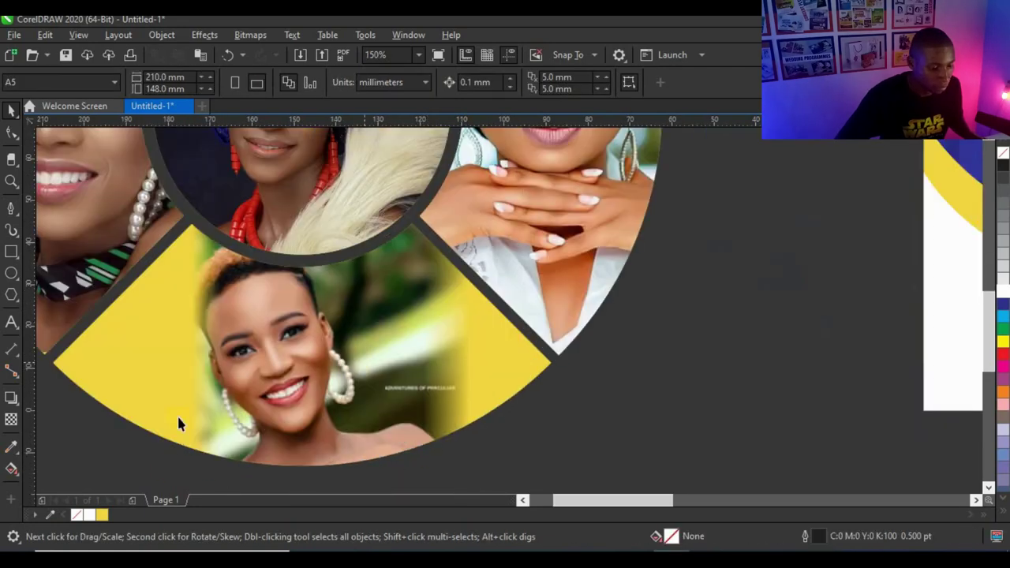
Sample a dark green (C76 M53 Y85 K70) from the lower portrait's background and fill the ring's lower segment with it.
click(13, 445)
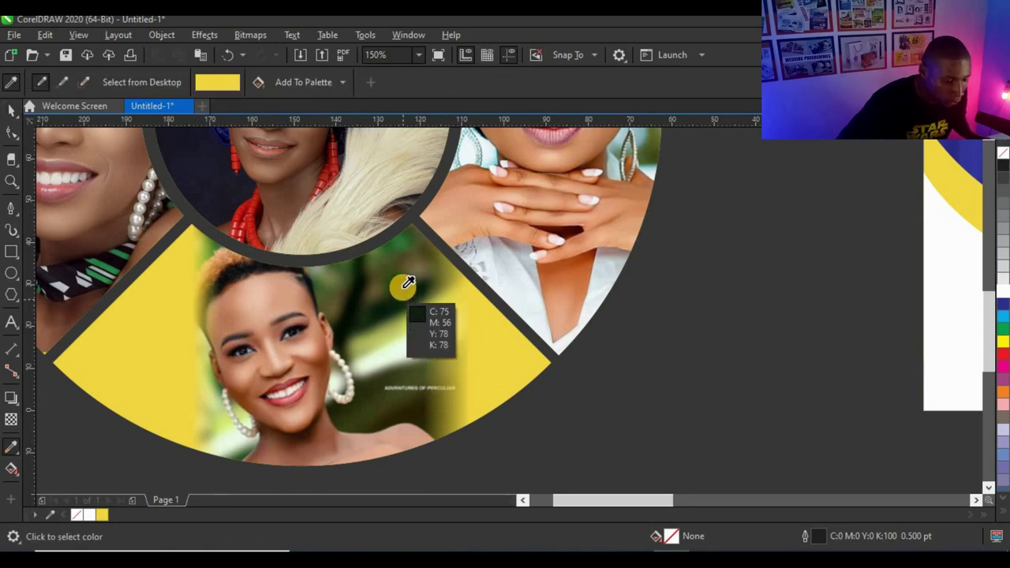
click(402, 281)
click(407, 344)
scroll(460, 327, down, 2)
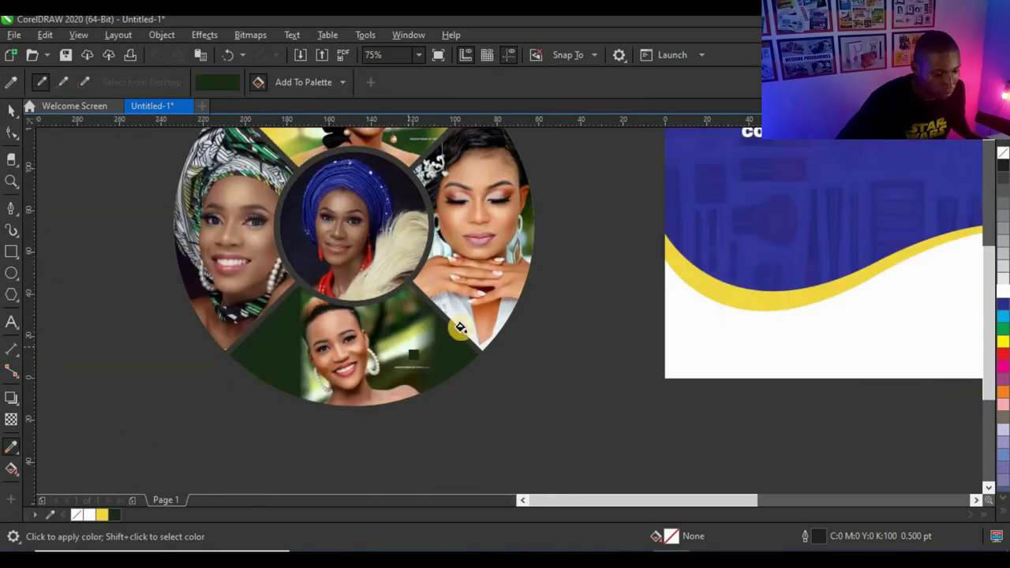
scroll(390, 307, down, 2)
scroll(390, 306, up, 2)
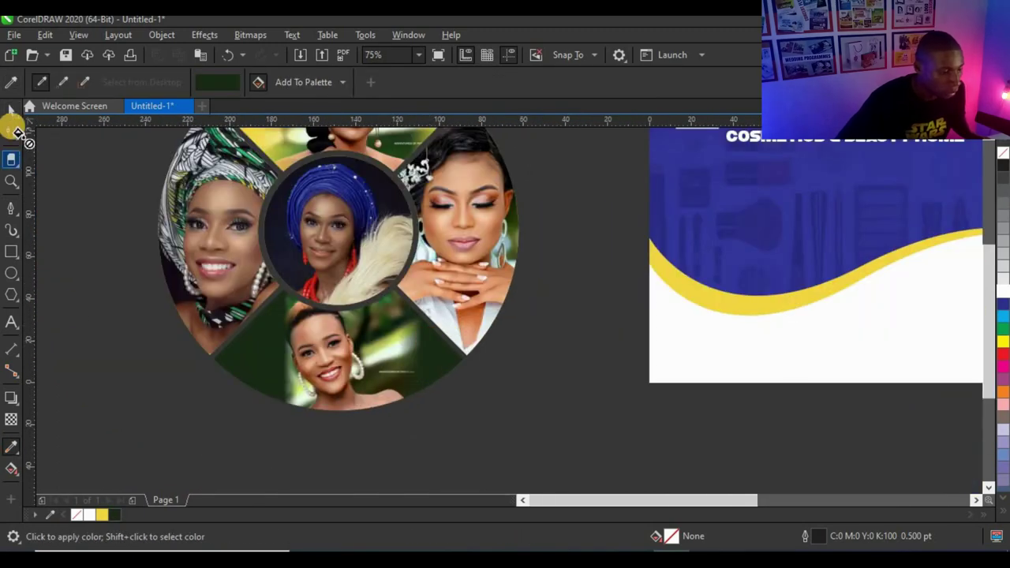
Apply a linear fountain fill to the lower segment, running from dark green behind the portrait to the palette's yellow at its left end.
click(11, 110)
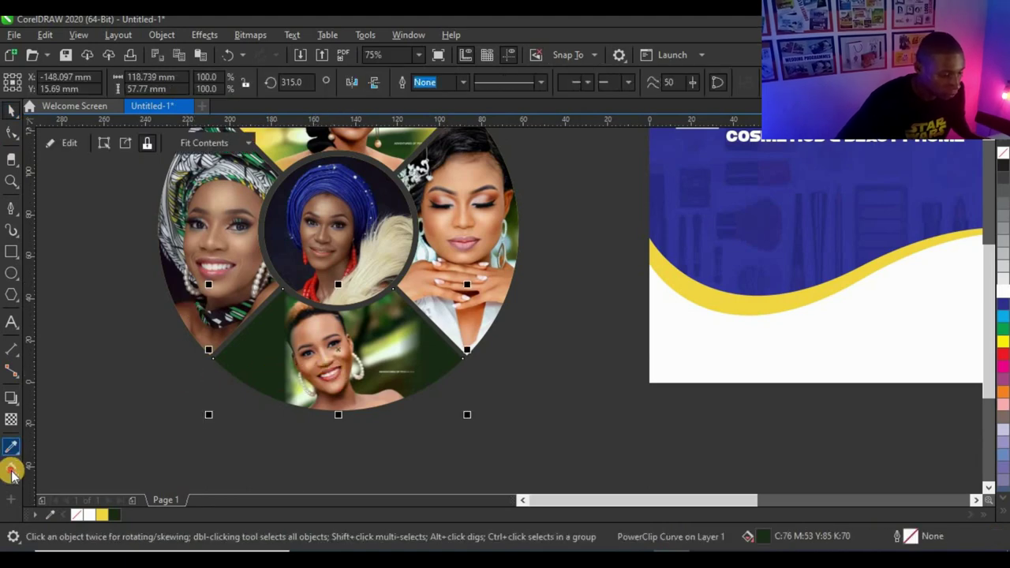
click(331, 367)
key(g)
drag(342, 356, 369, 356)
drag(285, 356, 262, 347)
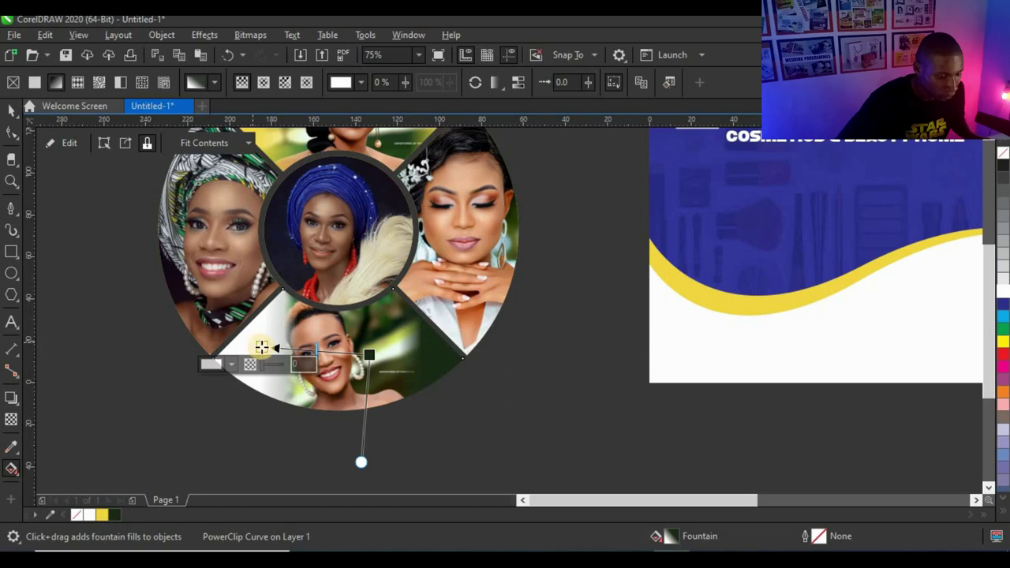
drag(107, 514, 266, 352)
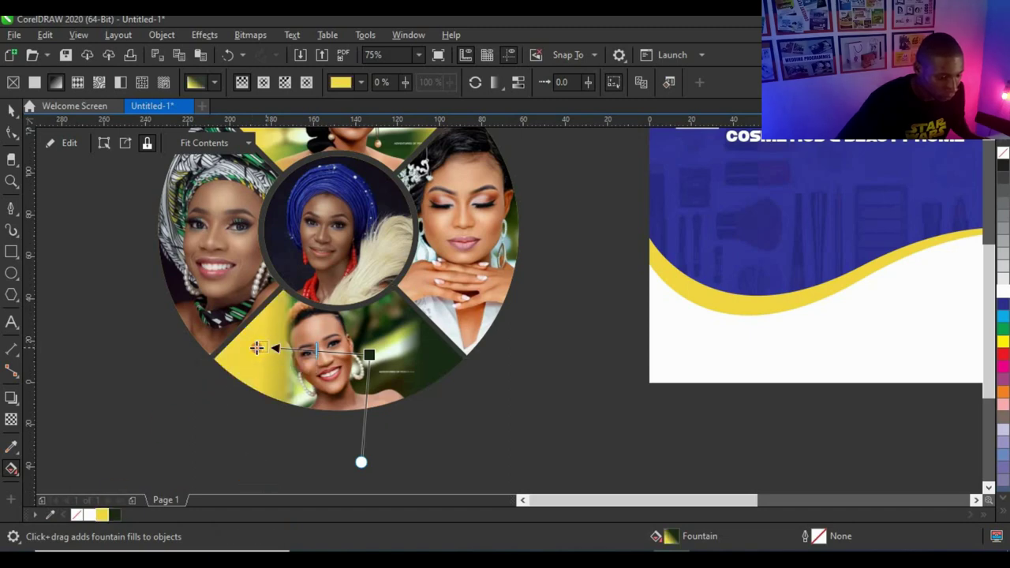
scroll(345, 312, down, 2)
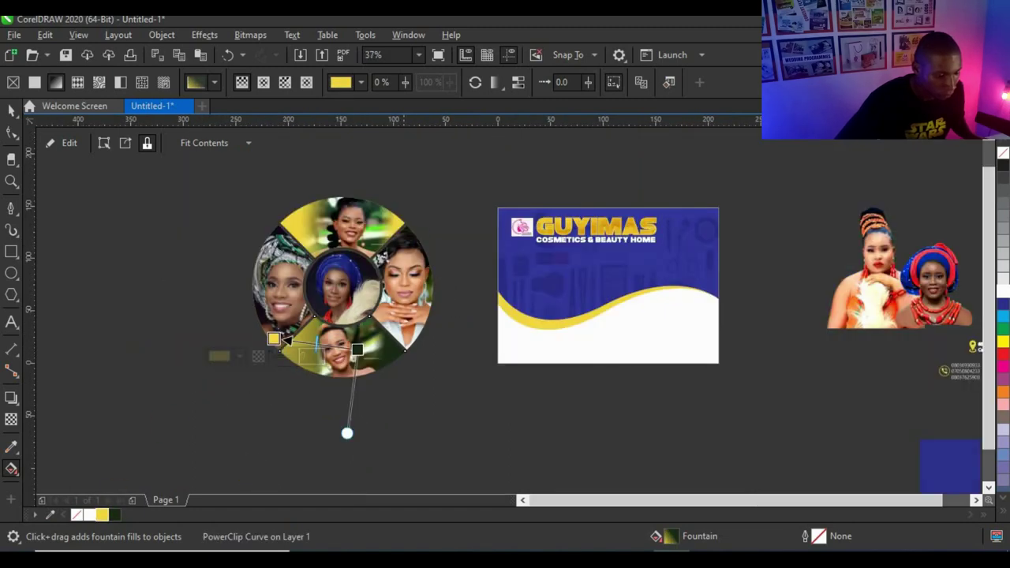
scroll(352, 217, up, 2)
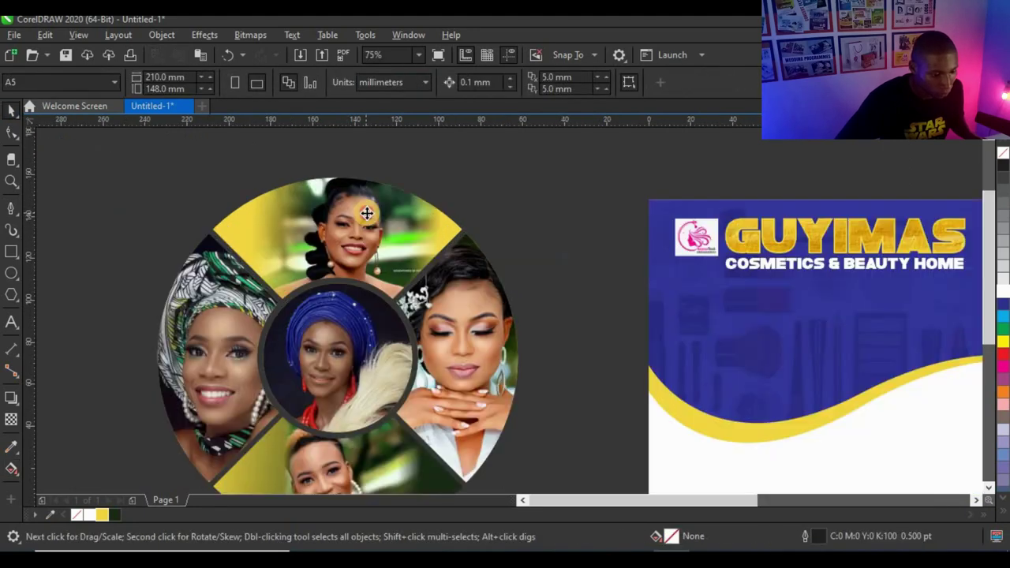
Select the four portrait segments together with the inner circle and group them.
click(10, 112)
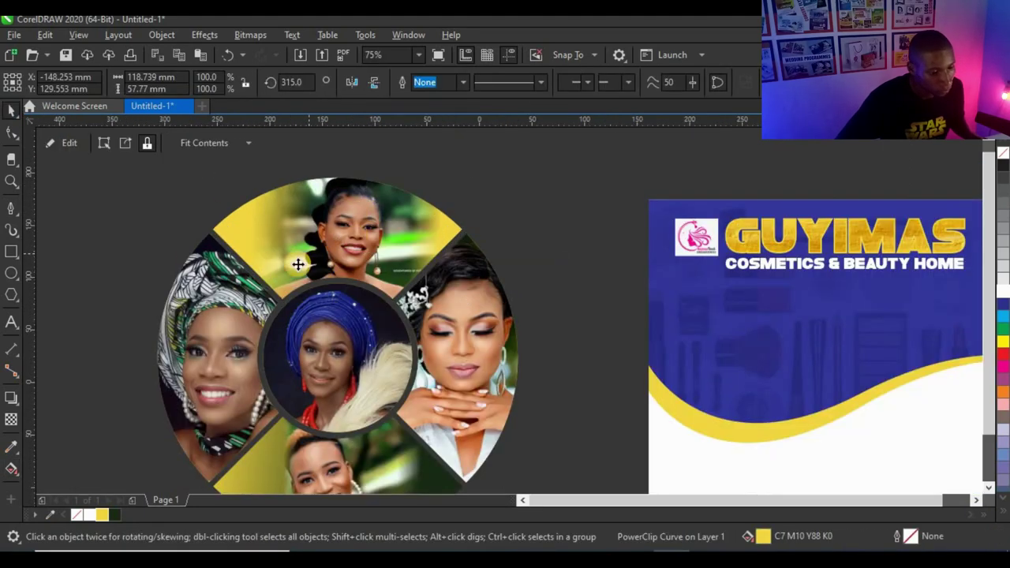
scroll(162, 221, down, 2)
drag(440, 449, 446, 446)
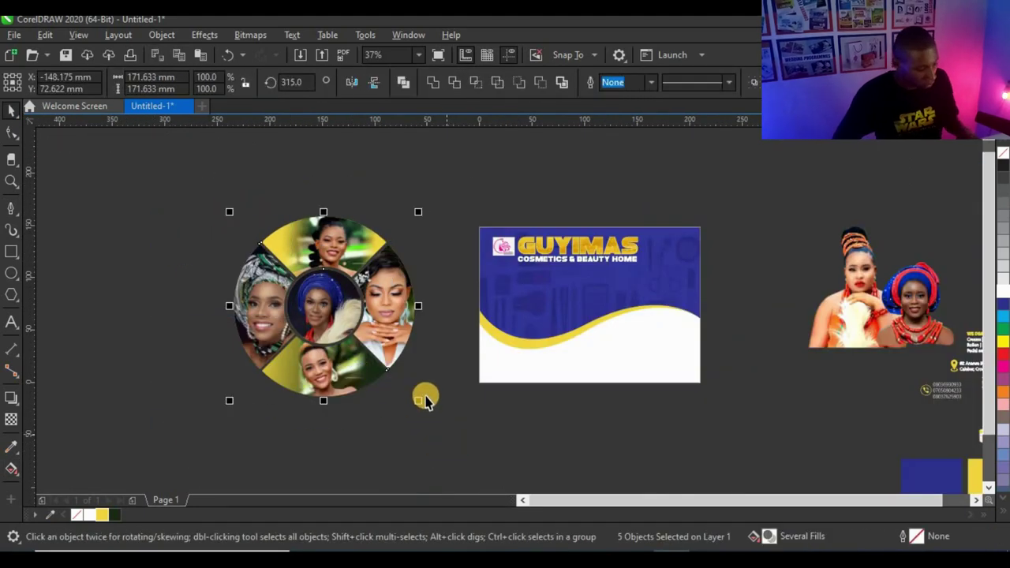
key(ctrl+g)
key(Escape)
scroll(333, 251, up, 2)
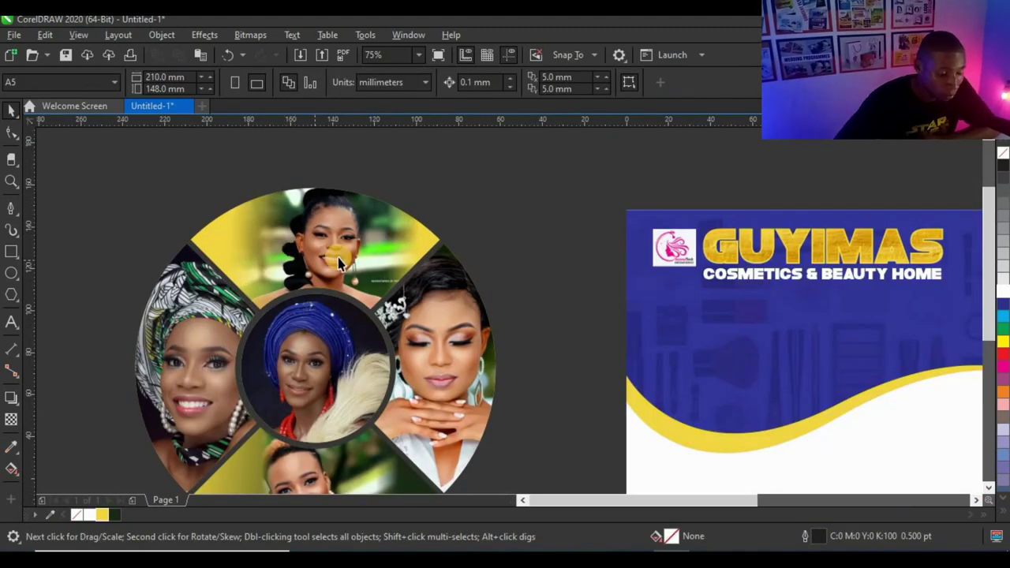
scroll(347, 254, down, 2)
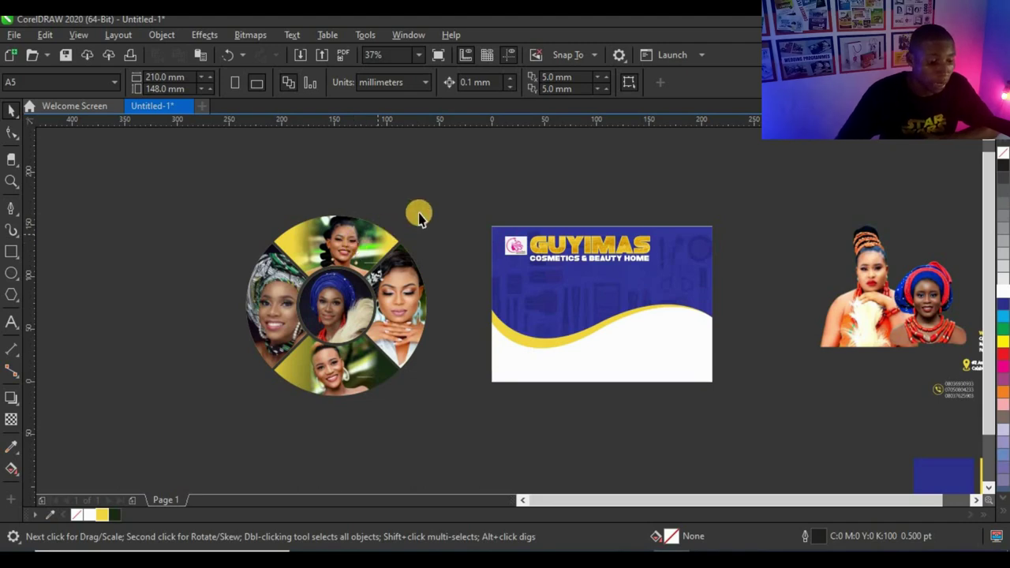
Move the grouped portrait ring onto the flyer, scale it down to about 71 × 71 mm and place it at the flyer's right side.
drag(446, 193, 126, 456)
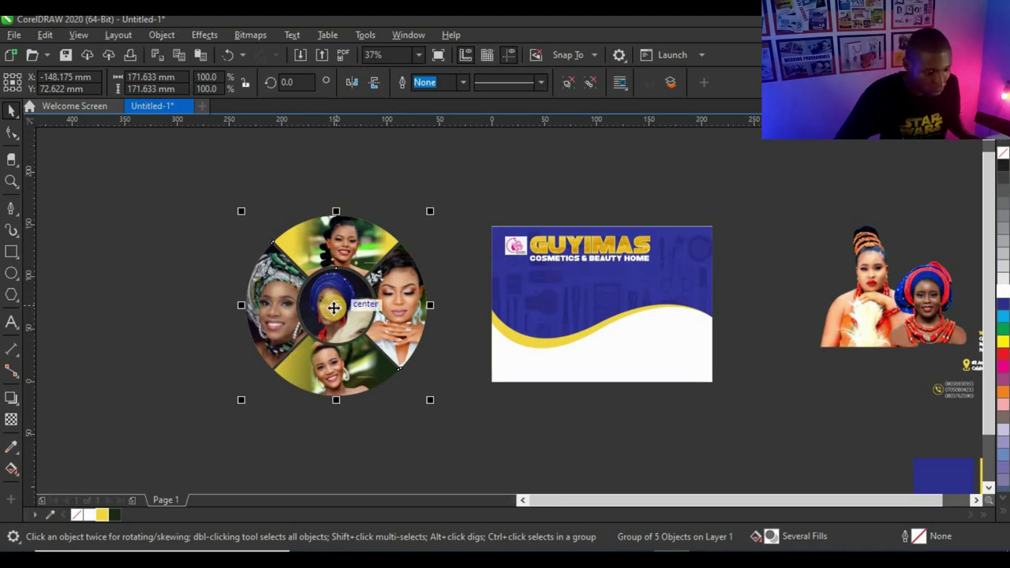
drag(334, 308, 660, 296)
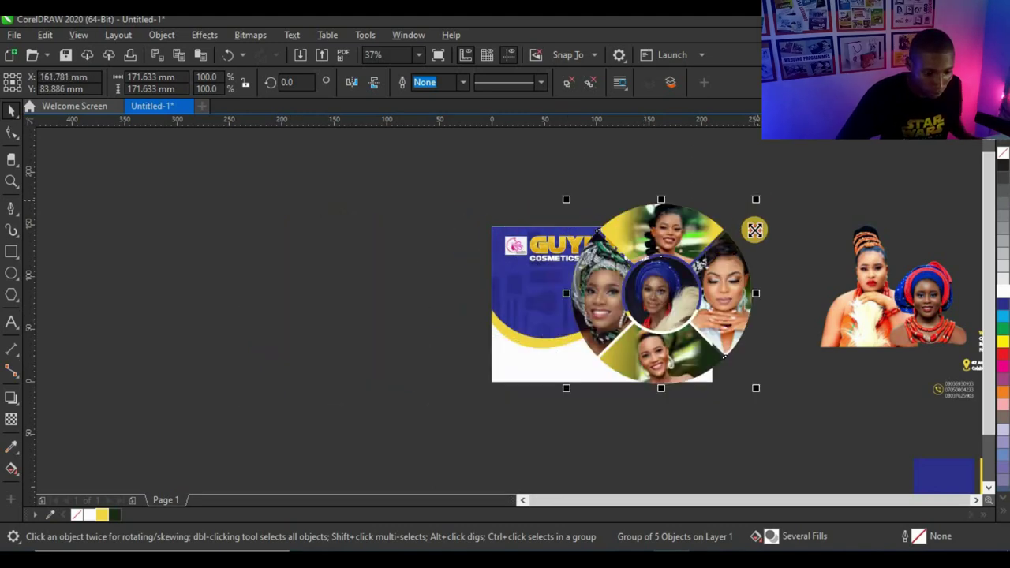
drag(755, 229, 700, 254)
scroll(696, 298, up, 2)
drag(660, 280, 681, 288)
scroll(679, 276, up, 1)
drag(615, 289, 614, 267)
click(689, 236)
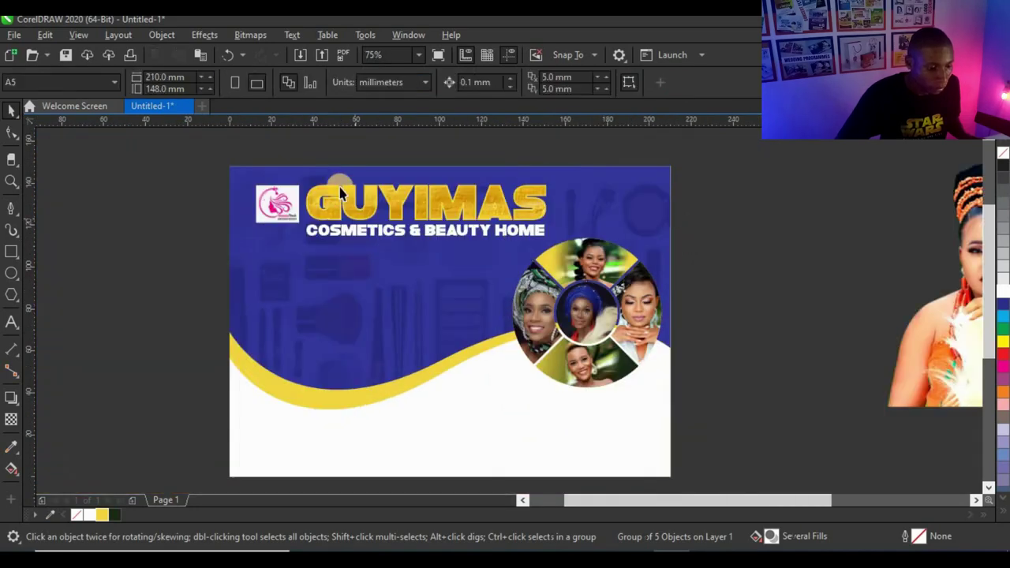
Shrink the GUYIMAS title and its tagline slightly, and move the portrait ring close beneath the end of the tagline.
click(404, 196)
scroll(405, 195, up, 1)
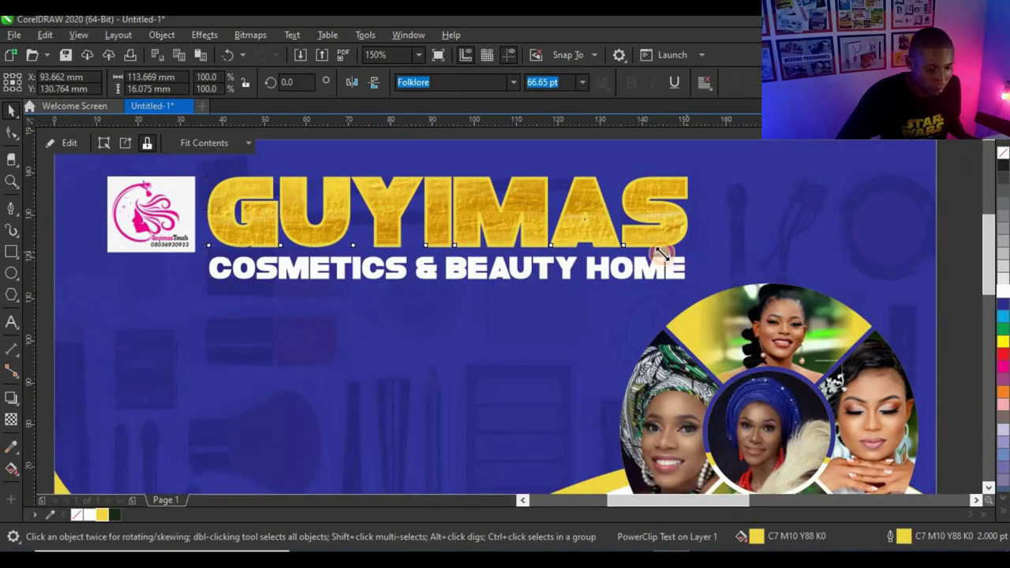
drag(662, 254, 668, 287)
click(687, 277)
click(686, 278)
click(683, 278)
scroll(483, 283, down, 1)
drag(629, 326, 615, 298)
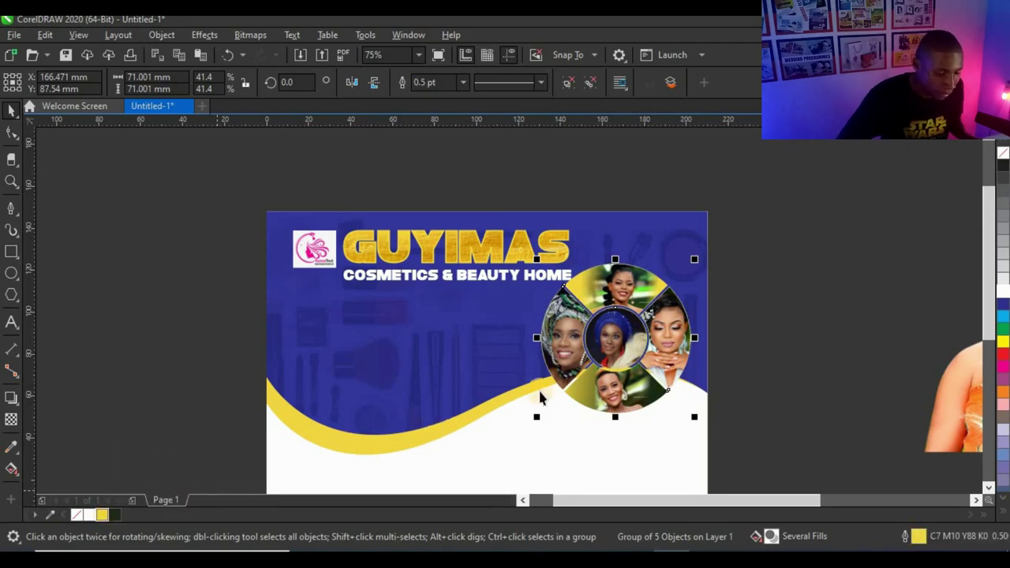
Give the portrait ring group a 2.0 pt yellow outline, after trying 3.0 pt.
scroll(660, 374, up, 2)
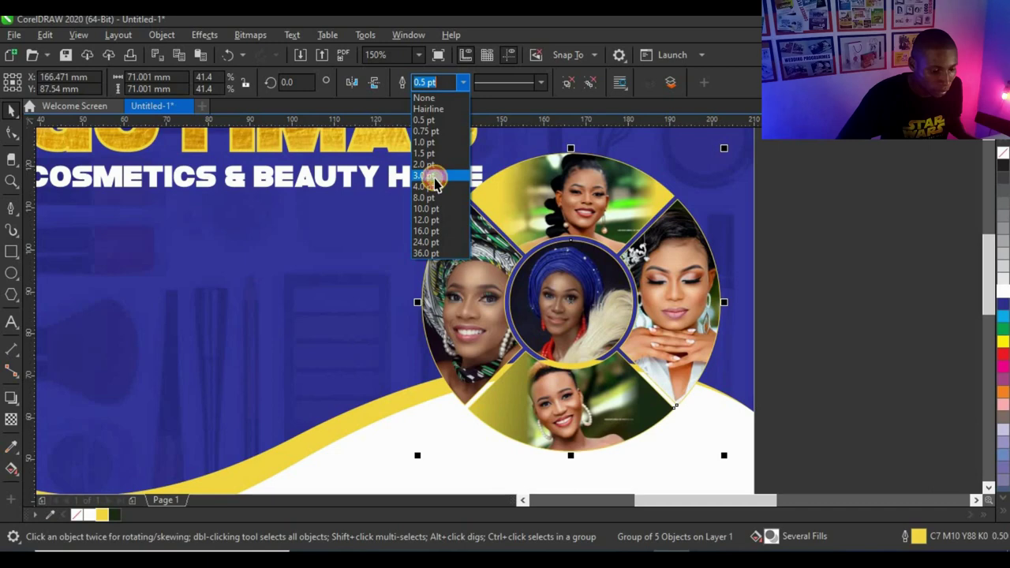
click(435, 180)
click(461, 84)
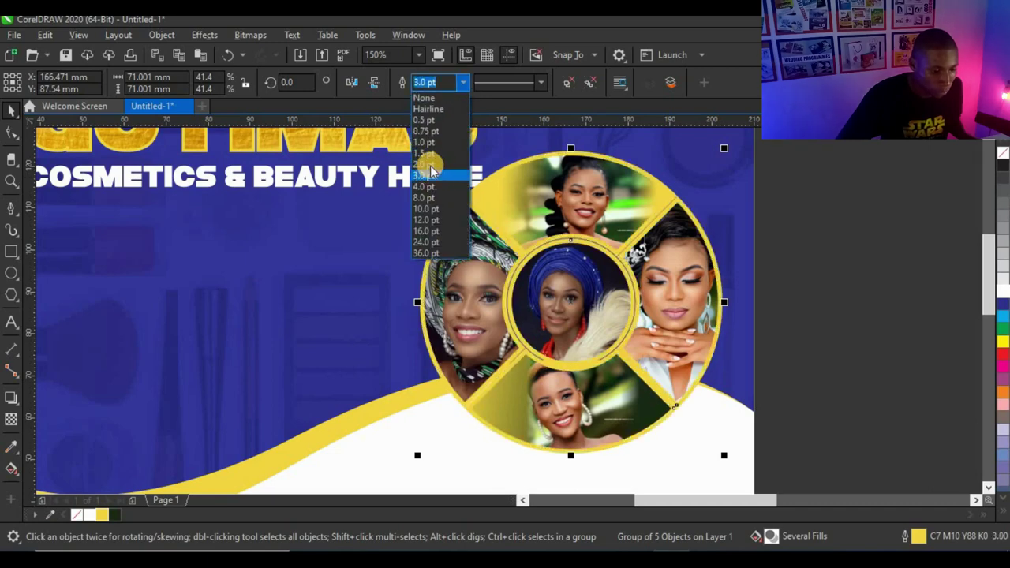
click(430, 165)
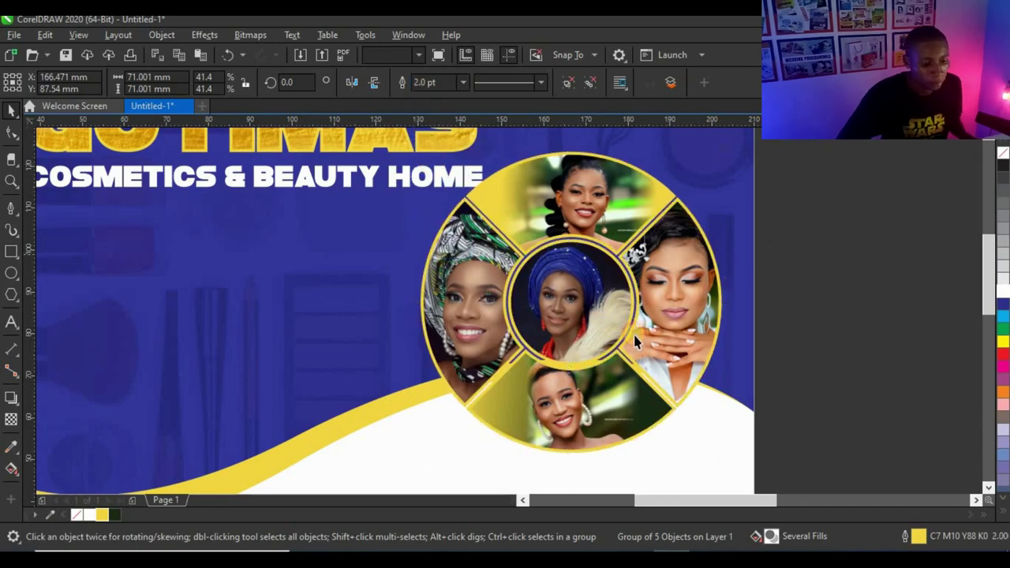
key(Escape)
scroll(635, 341, down, 2)
Scale the COSMETICS & BEAUTY HOME tagline to about 106 mm wide and align it closely under the GUYIMAS title.
scroll(487, 212, up, 2)
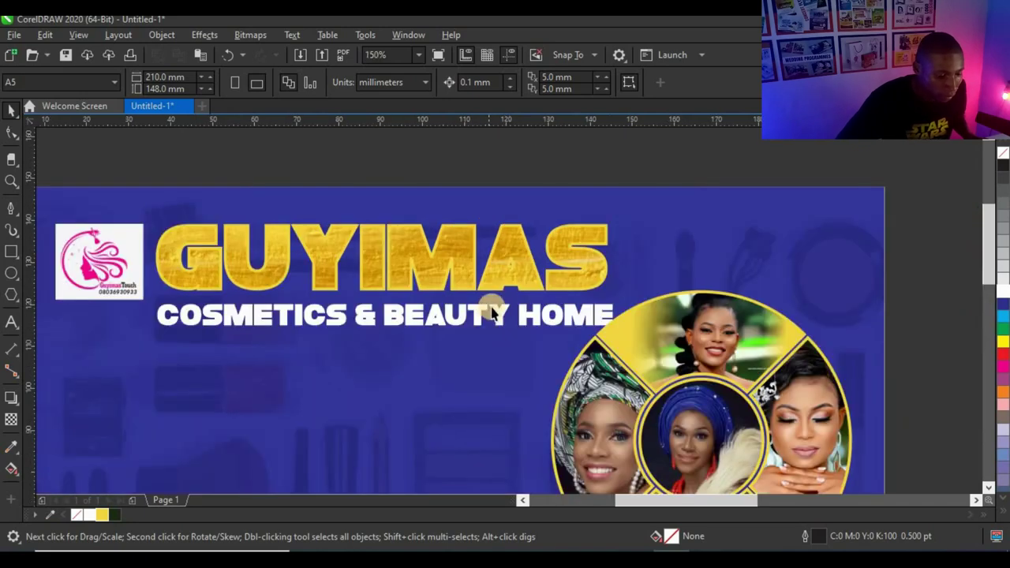
click(610, 317)
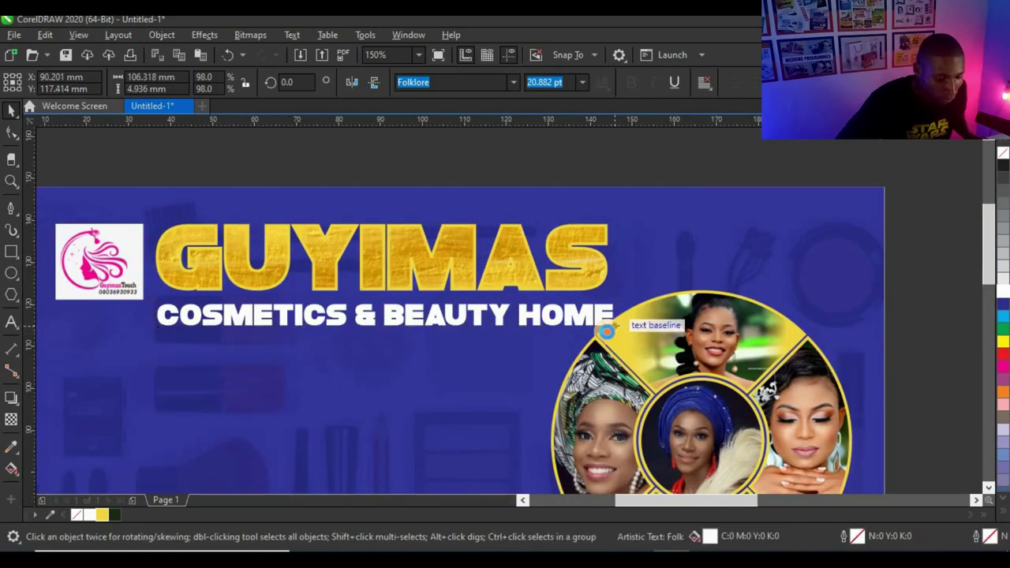
scroll(472, 317, up, 1)
drag(473, 316, 479, 308)
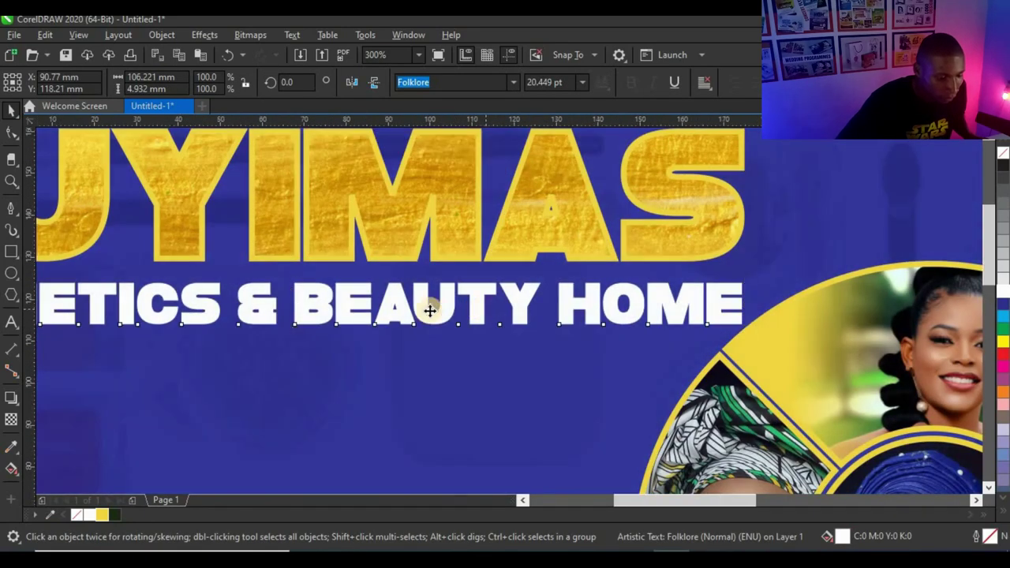
Scale the title and tagline together to about 102 × 22 mm and nudge them up beside the logo.
scroll(486, 309, down, 1)
drag(129, 151, 697, 386)
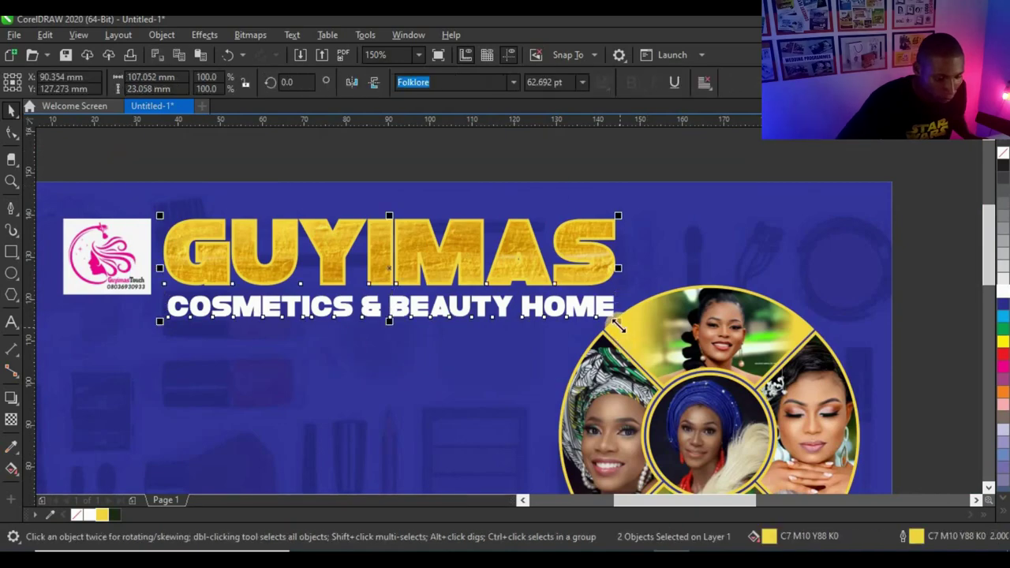
drag(601, 322, 598, 321)
scroll(209, 232, up, 1)
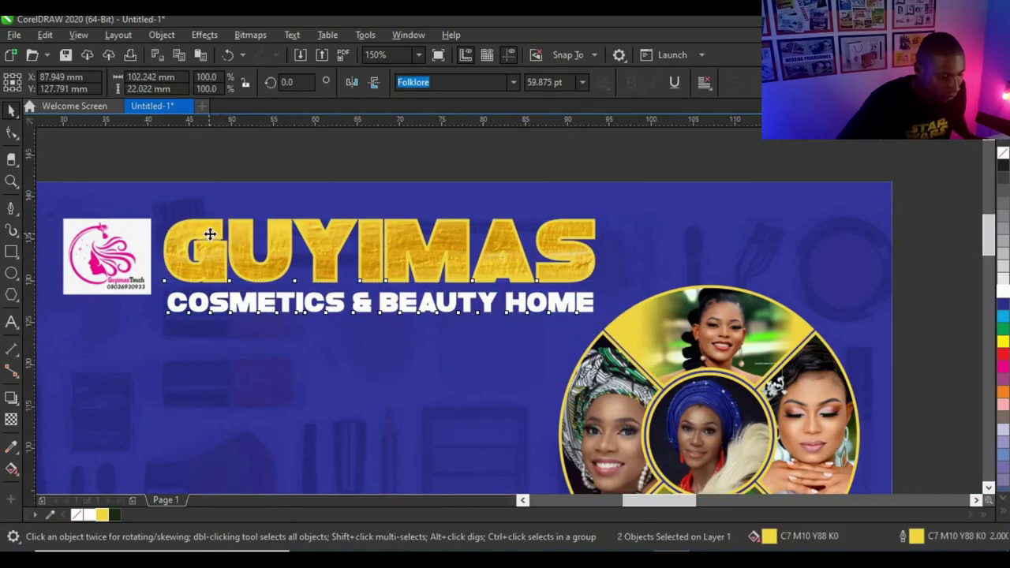
drag(213, 231, 213, 227)
scroll(213, 229, down, 4)
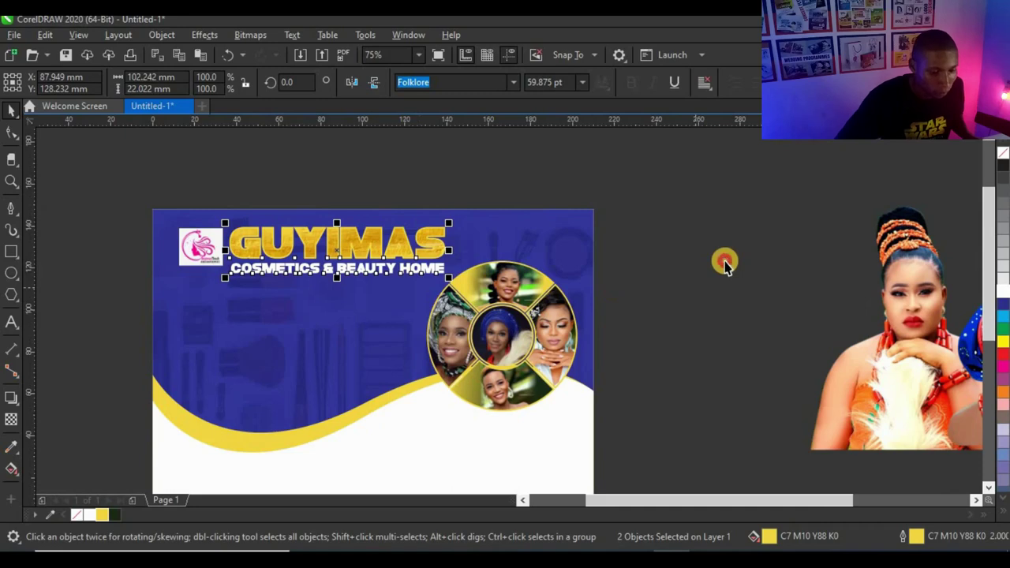
Shift the portrait ring slightly up and to the right, clear of the tagline.
click(724, 261)
scroll(647, 300, down, 2)
scroll(676, 270, up, 2)
click(677, 270)
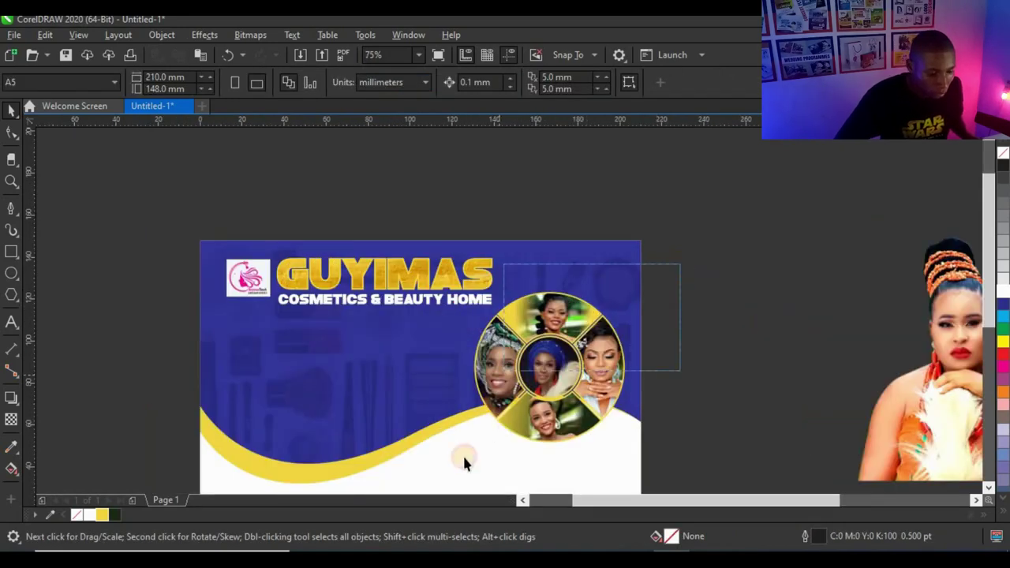
click(556, 335)
scroll(553, 332, up, 1)
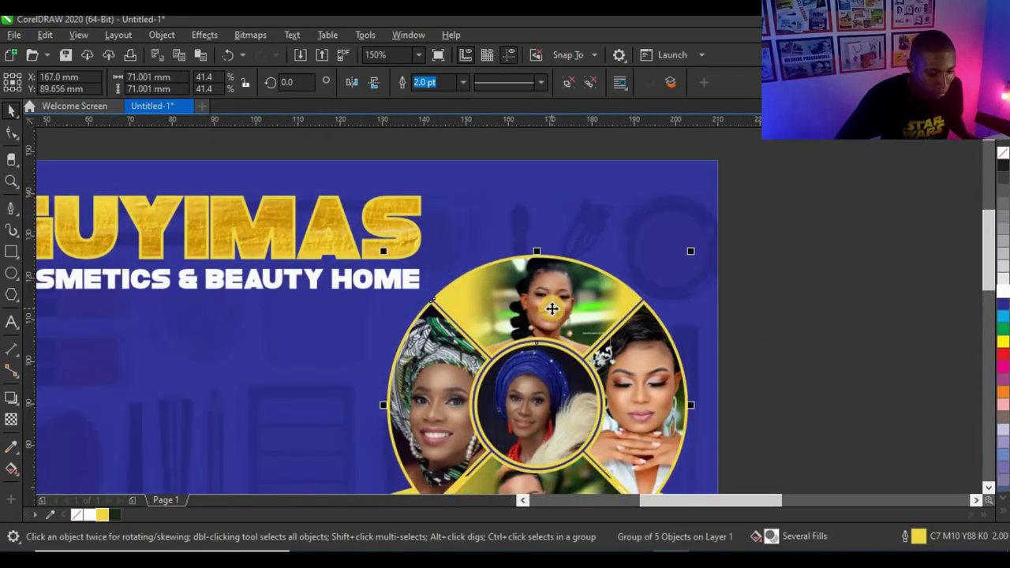
scroll(550, 300, down, 3)
click(656, 270)
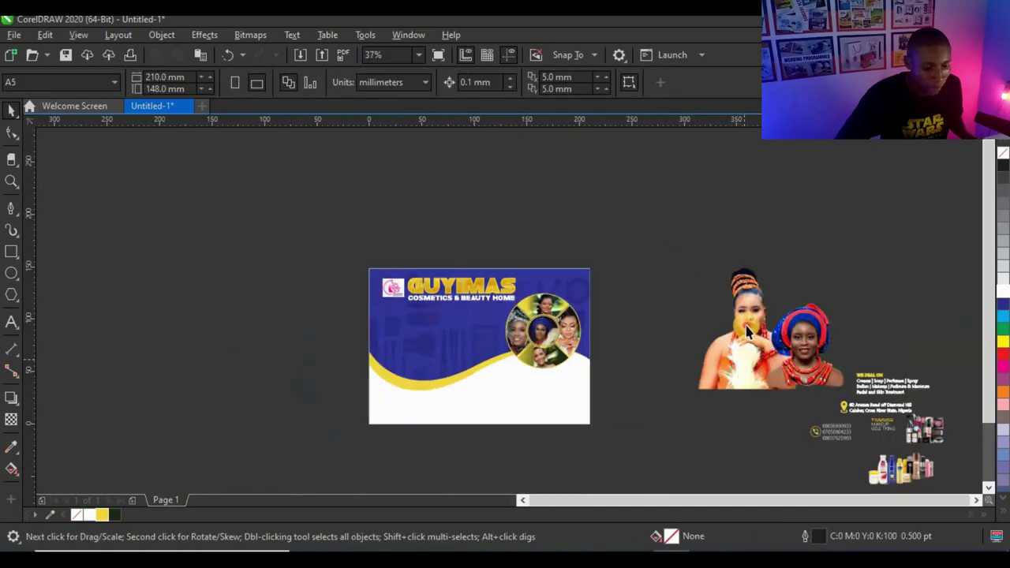
click(747, 331)
drag(537, 392, 478, 403)
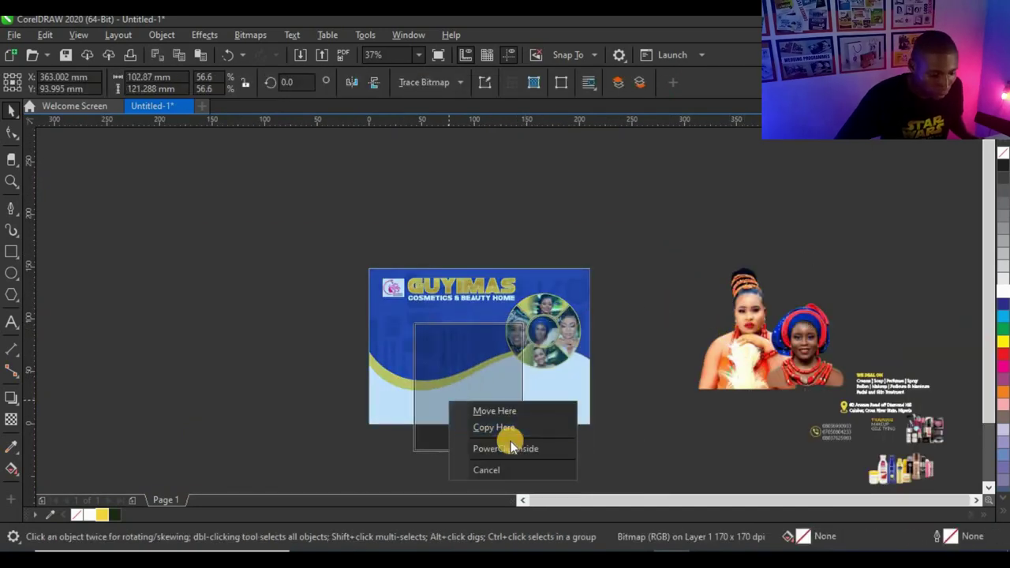
click(509, 403)
Cut the white and yellow wave shapes and paste them inside the flyer background's PowerClip frame.
click(405, 392)
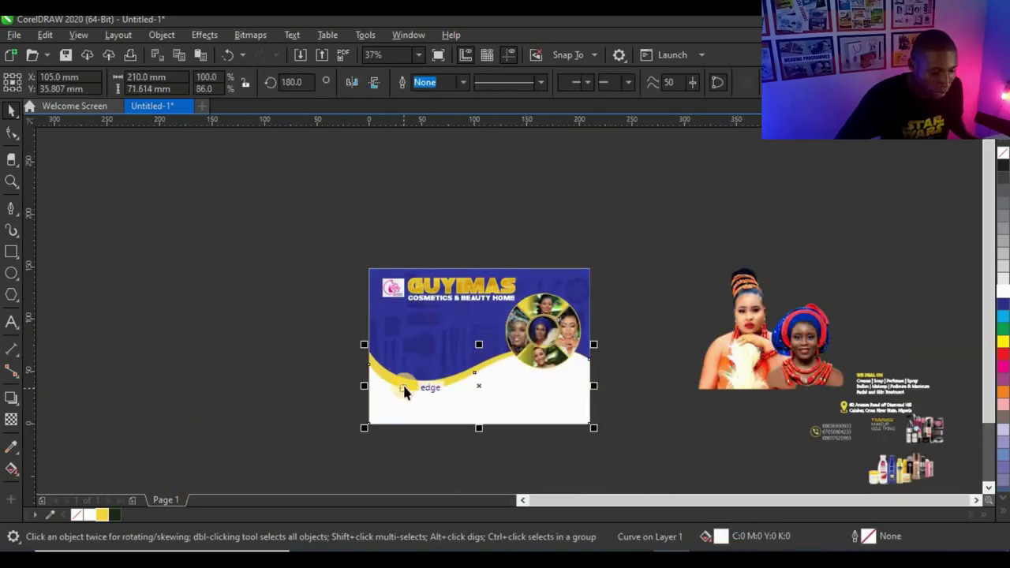
scroll(402, 383, up, 2)
scroll(399, 362, down, 2)
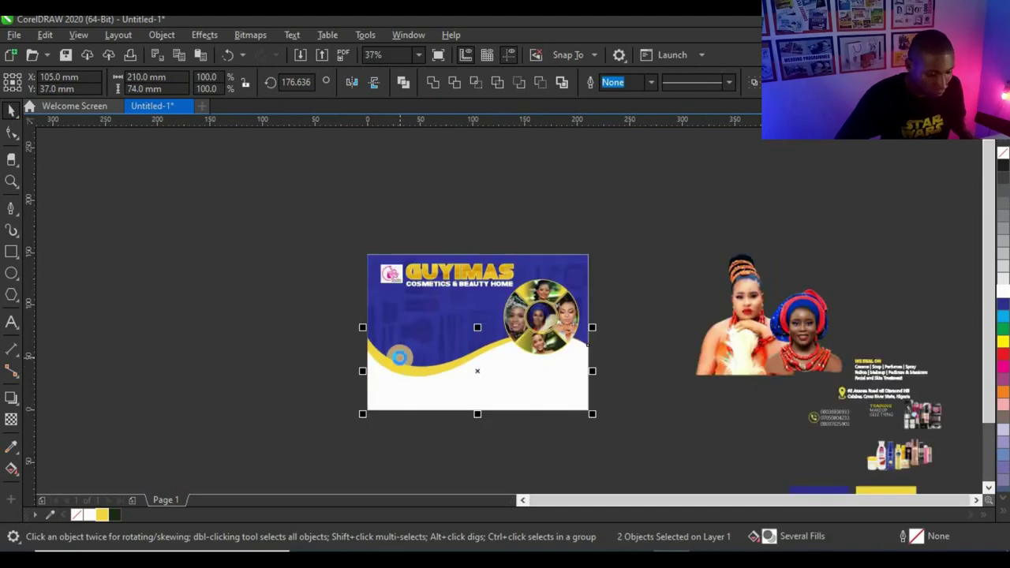
key(ctrl+x)
ctrl+click(429, 347)
key(ctrl+v)
ctrl+click(614, 250)
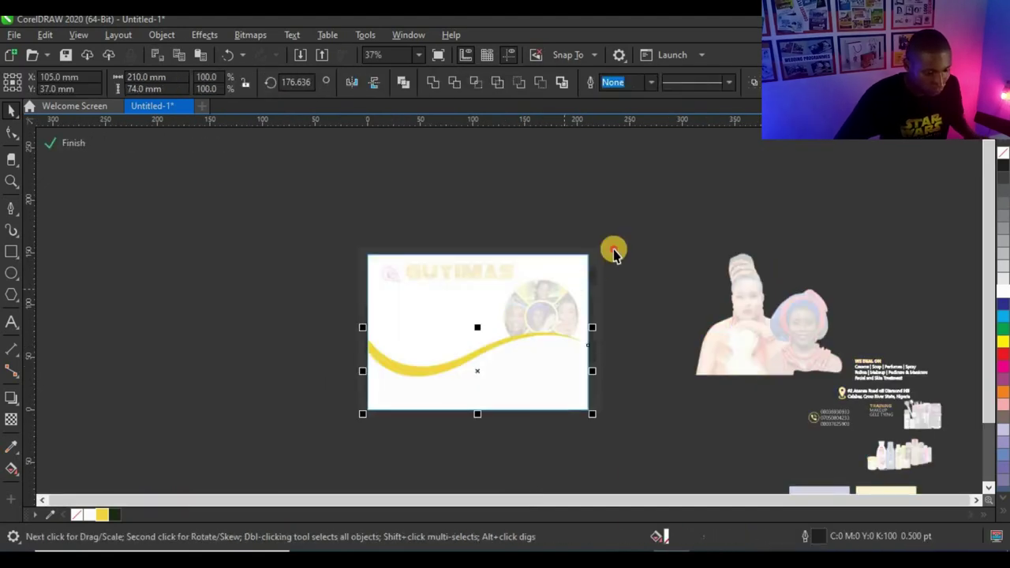
click(614, 253)
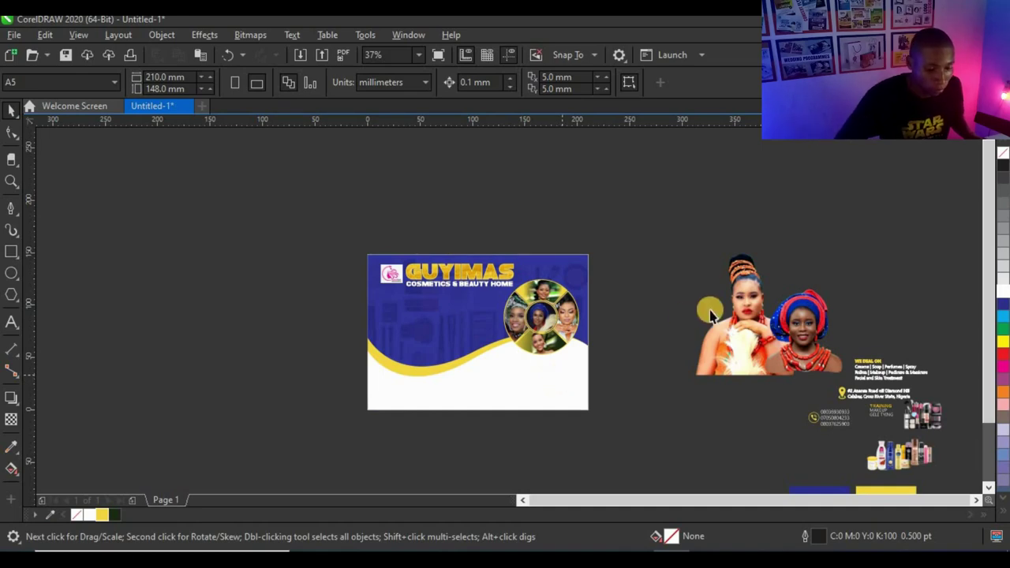
Place the photo of the model with the beaded updo inside the flyer's frame, at the bottom centre and cropped by the lower edge.
mouse_move(742, 296)
mouse_down()
mouse_move(517, 385)
mouse_move(496, 361)
mouse_move(478, 384)
mouse_move(490, 393)
mouse_move(493, 383)
mouse_move(491, 404)
mouse_move(471, 396)
mouse_up()
click(532, 408)
ctrl+click(484, 393)
scroll(485, 384, up, 1)
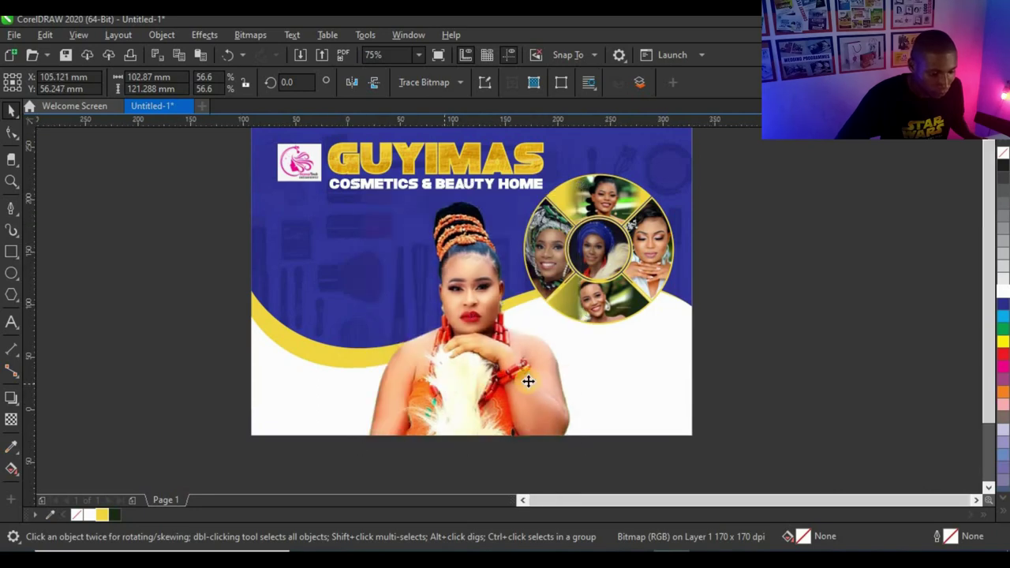
scroll(528, 382, down, 1)
click(612, 355)
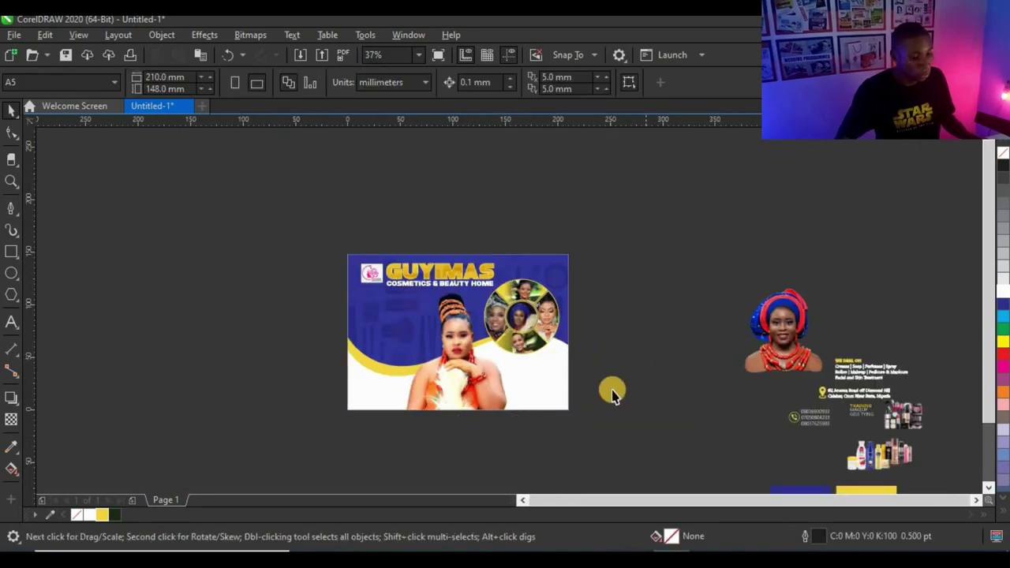
Place the blue-and-red headwrap model inside the flyer's frame, beside the first model and resting on the bottom edge.
scroll(570, 359, up, 2)
scroll(571, 350, down, 2)
click(778, 352)
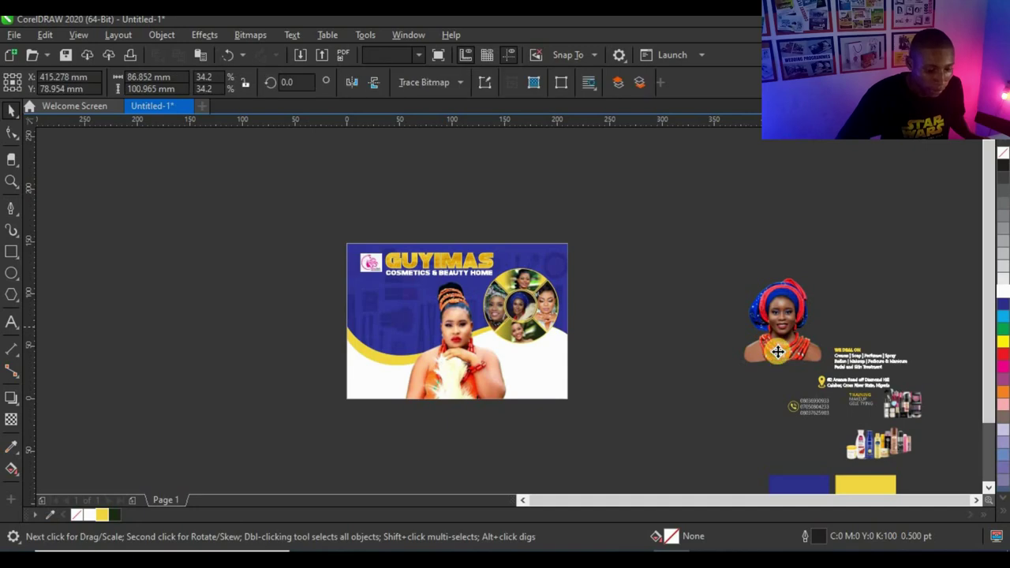
drag(778, 352, 523, 389)
click(552, 434)
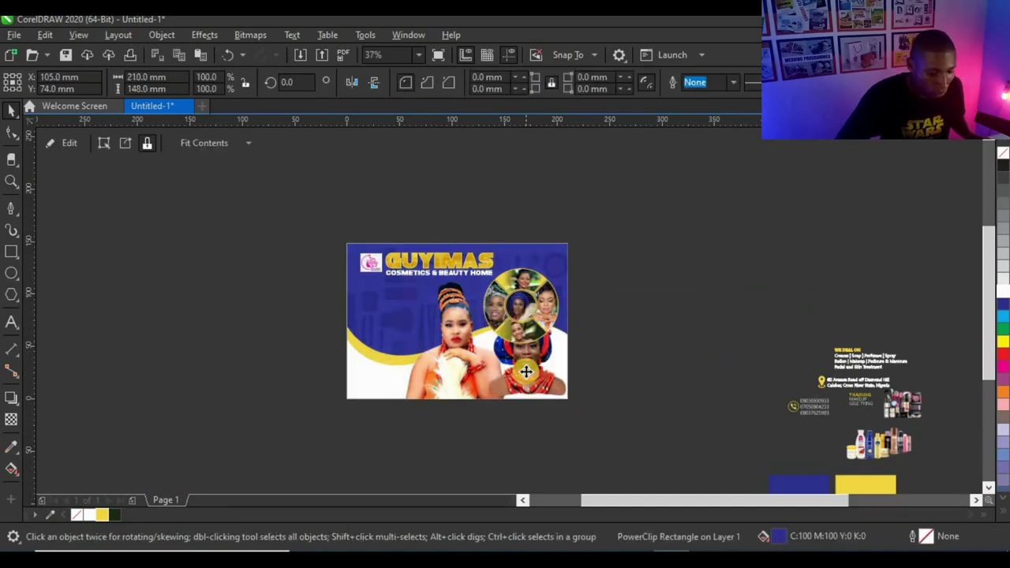
scroll(527, 371, up, 1)
ctrl+click(529, 378)
click(657, 324)
click(540, 371)
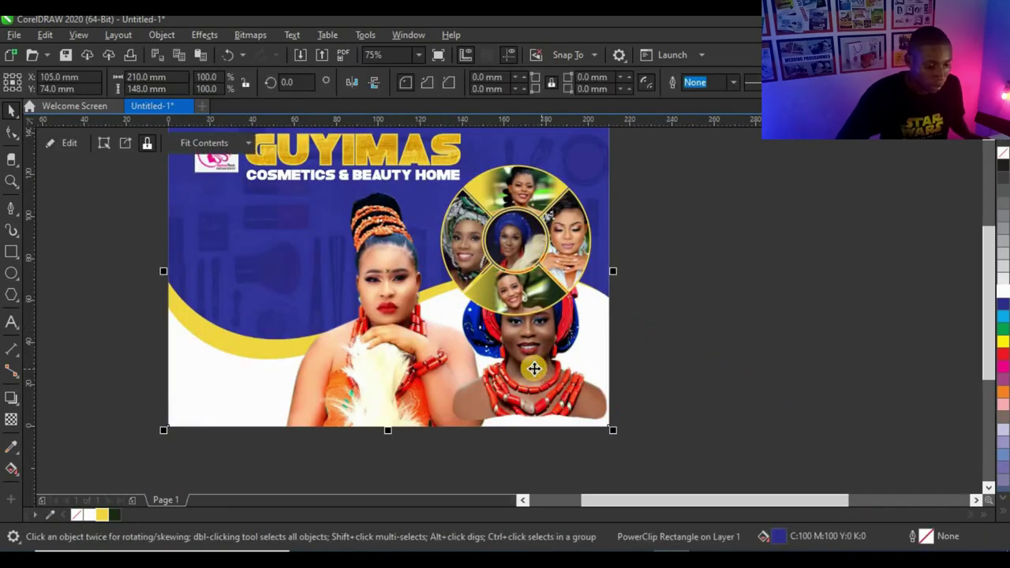
ctrl+click(525, 390)
drag(525, 390, 502, 403)
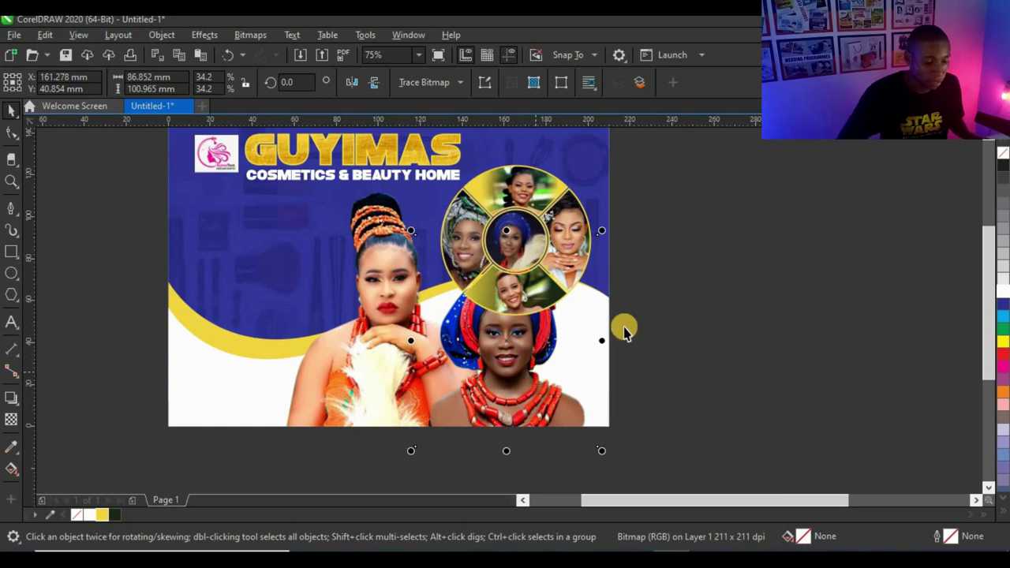
click(733, 317)
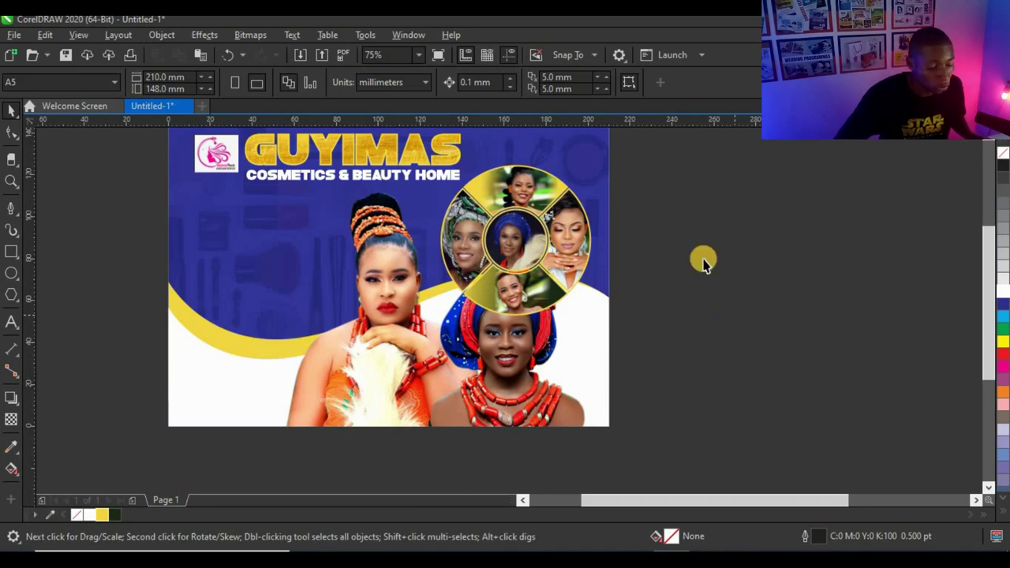
Put the portrait ring inside the flyer's frame, behind the headwrap model.
click(472, 231)
click(638, 232)
click(539, 241)
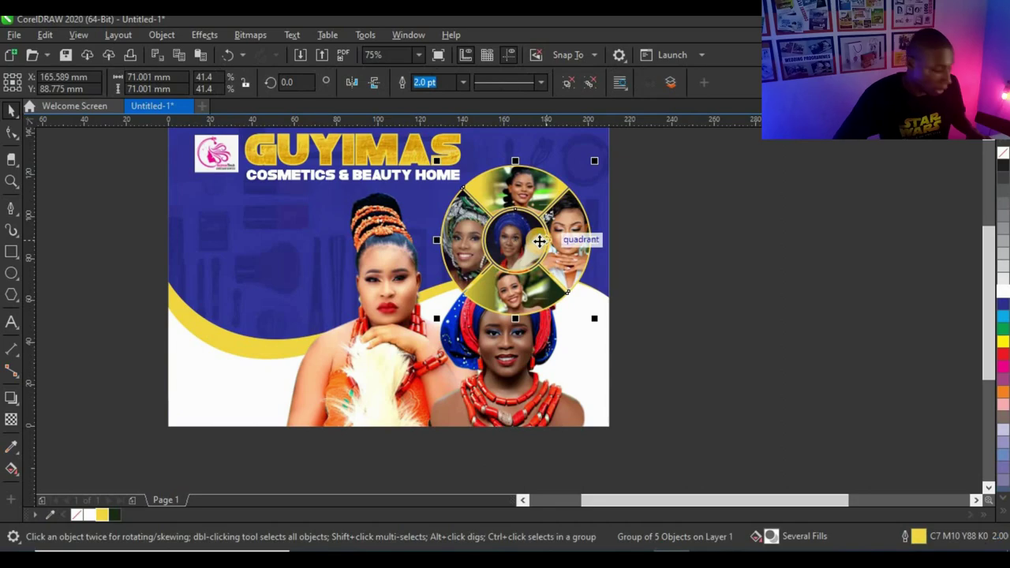
key(Delete)
click(557, 205)
key(Delete)
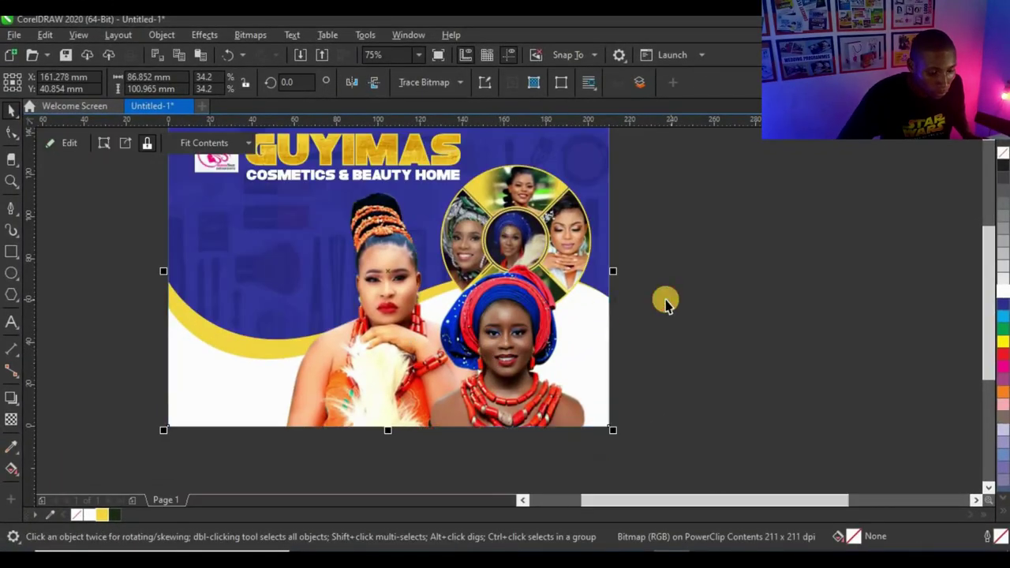
click(576, 251)
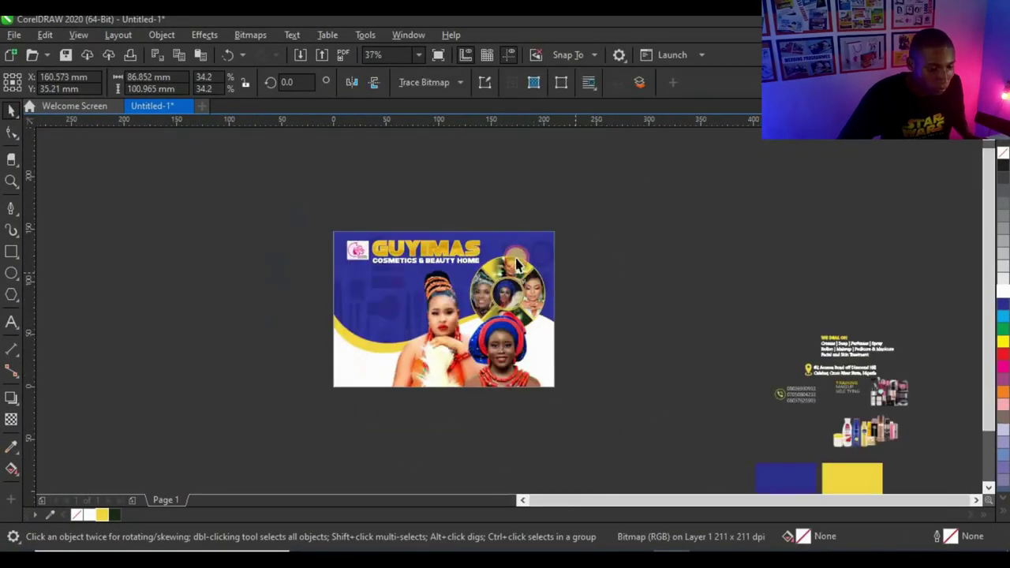
Move the portrait ring about 12 mm up and slightly right, into the flyer's upper right corner area.
ctrl+click(506, 276)
mouse_move(498, 313)
mouse_down()
mouse_move(504, 292)
mouse_move(511, 299)
mouse_up()
click(511, 295)
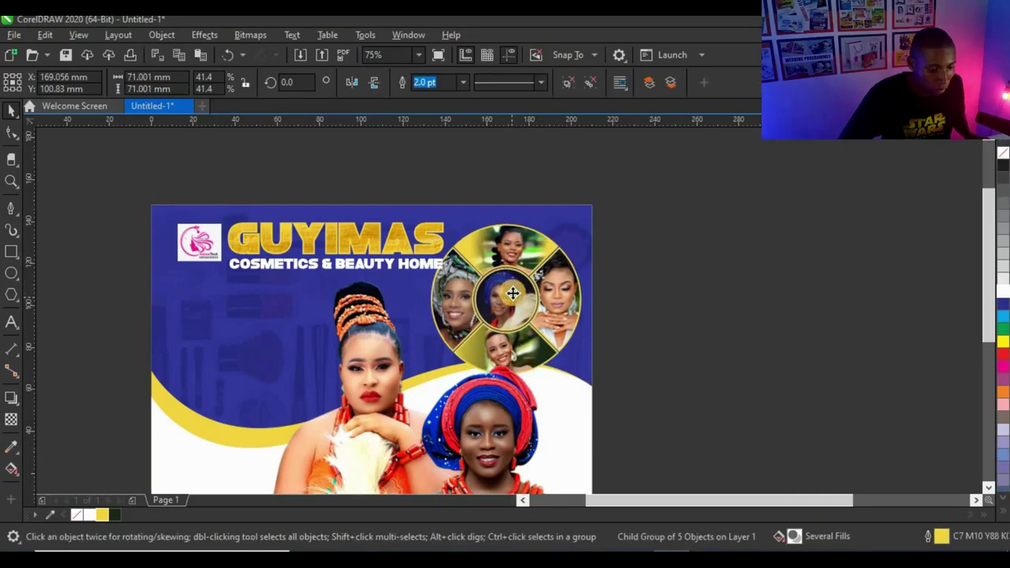
click(624, 303)
key(F3)
scroll(511, 405, up, 2)
Shift the headwrap model about 5 mm left and move the lowest portrait to the right within its ring segment.
click(494, 360)
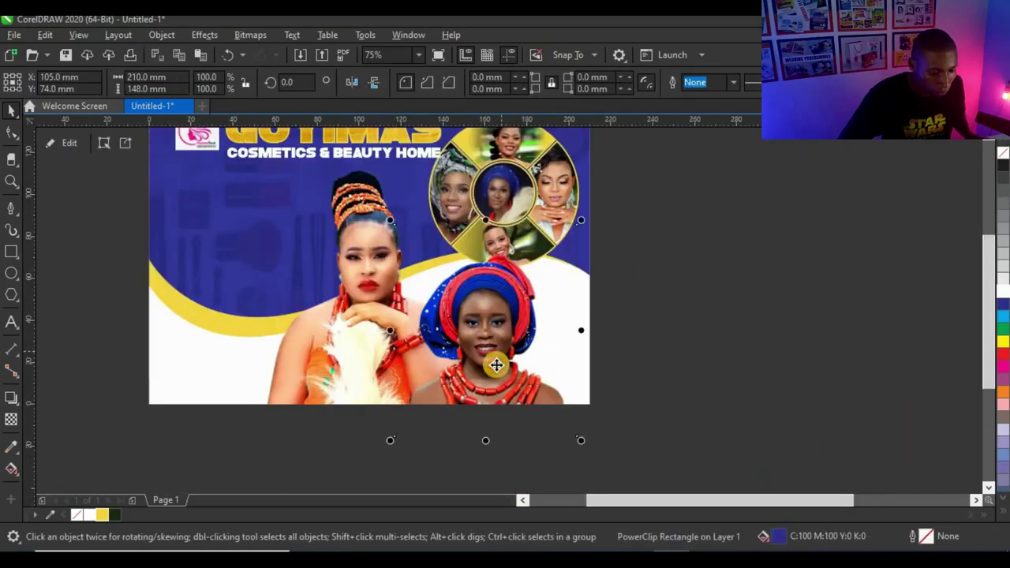
drag(484, 312, 474, 327)
scroll(511, 228, up, 2)
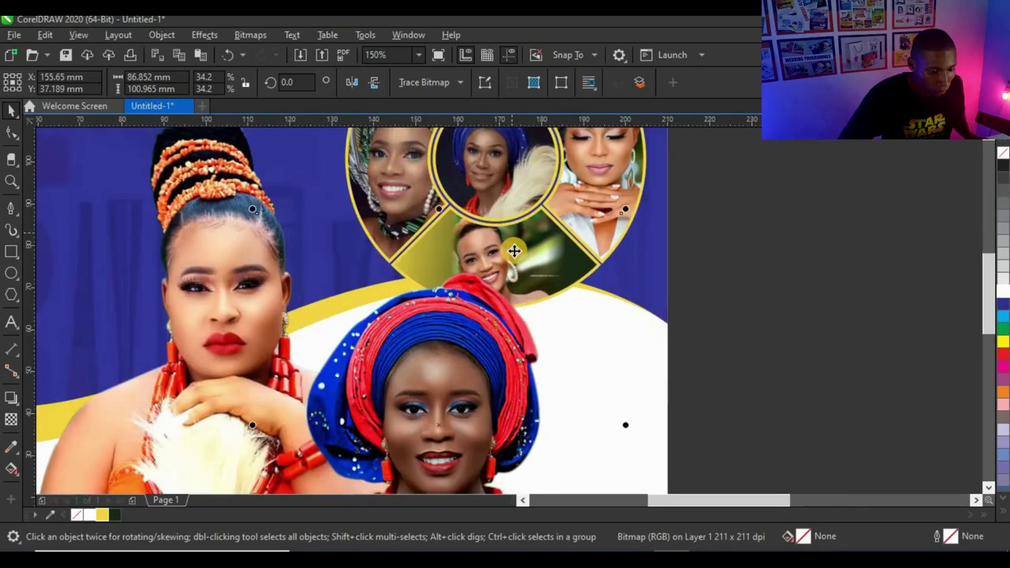
drag(526, 264, 516, 261)
scroll(514, 260, down, 2)
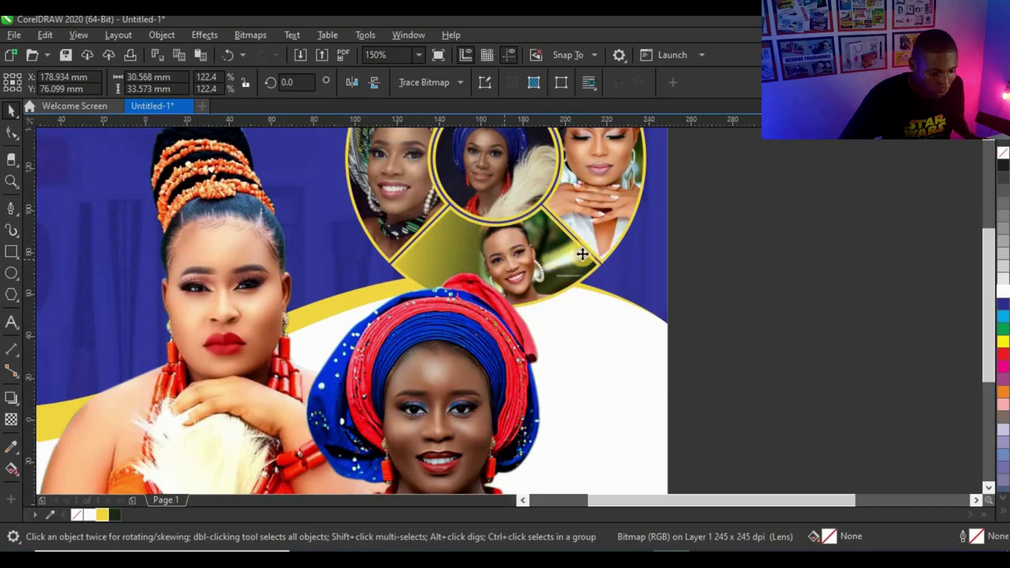
click(622, 246)
Nudge the headwrap model slightly further left, closer to the model with the beaded updo.
scroll(483, 283, up, 1)
double_click(509, 300)
ctrl+click(508, 304)
drag(509, 304, 511, 302)
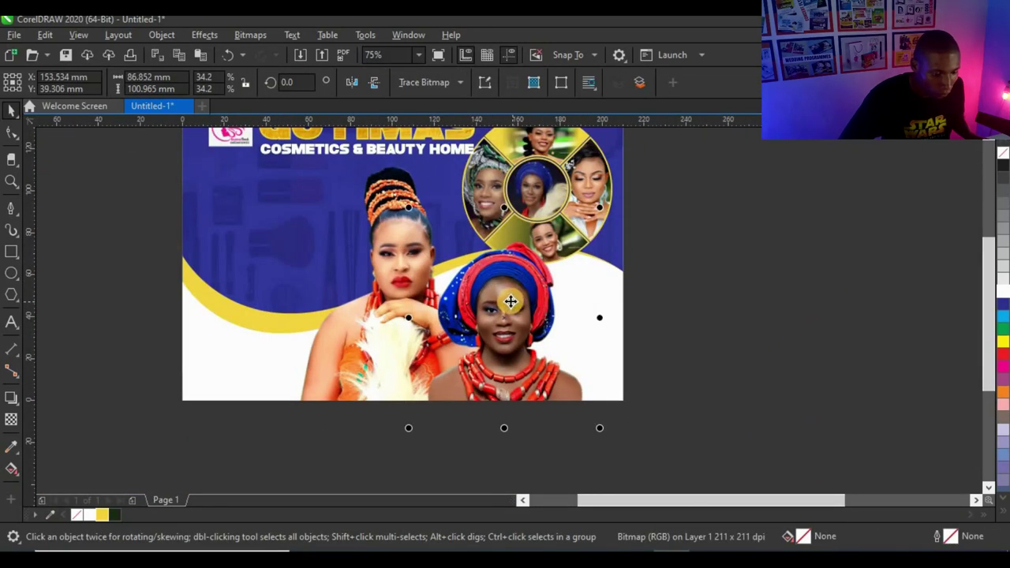
scroll(473, 287, down, 2)
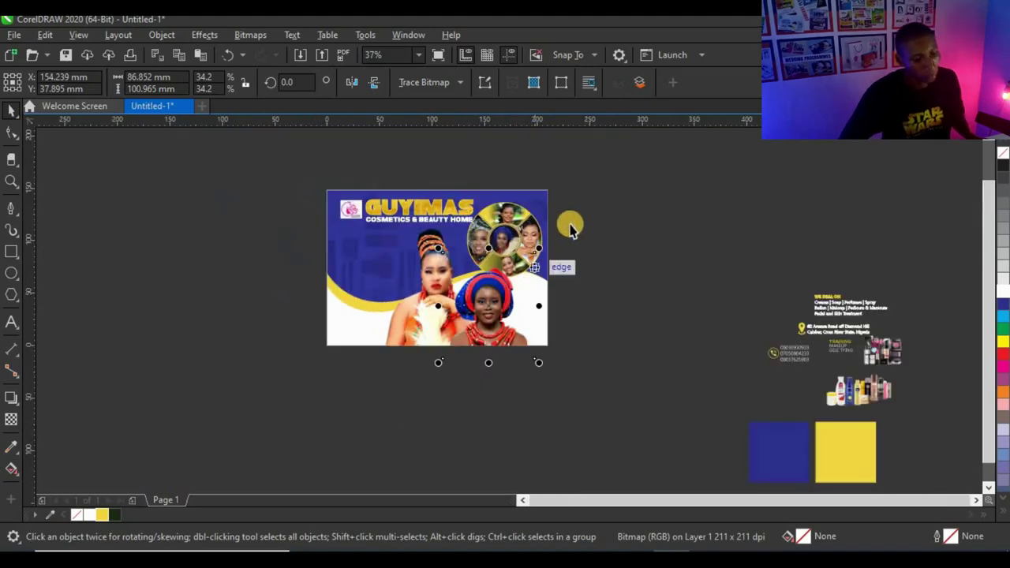
click(543, 235)
Place the WE DEAL ON services text on the blue area below the logo and tagline.
scroll(428, 241, up, 1)
scroll(461, 250, down, 1)
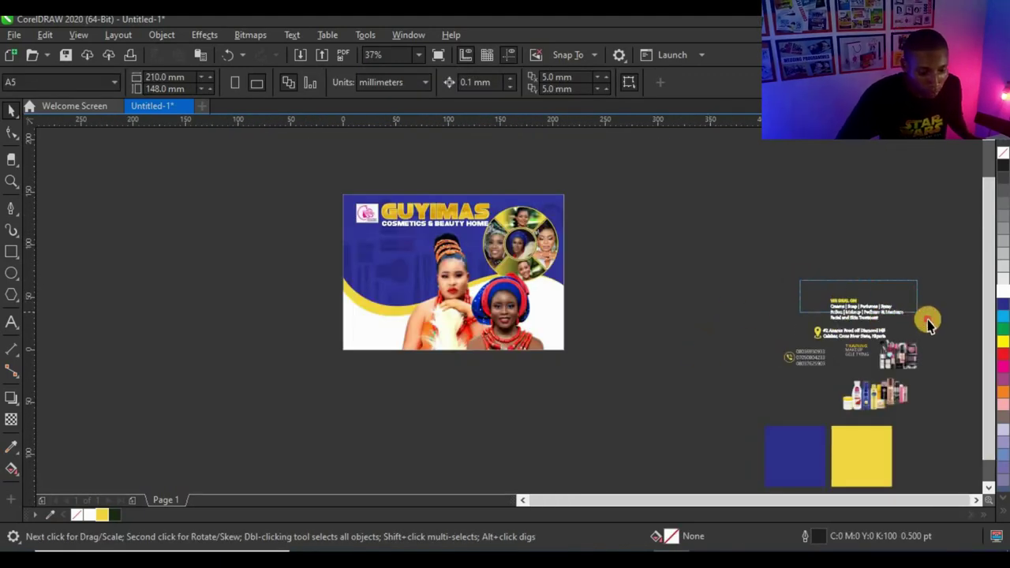
drag(912, 328, 390, 234)
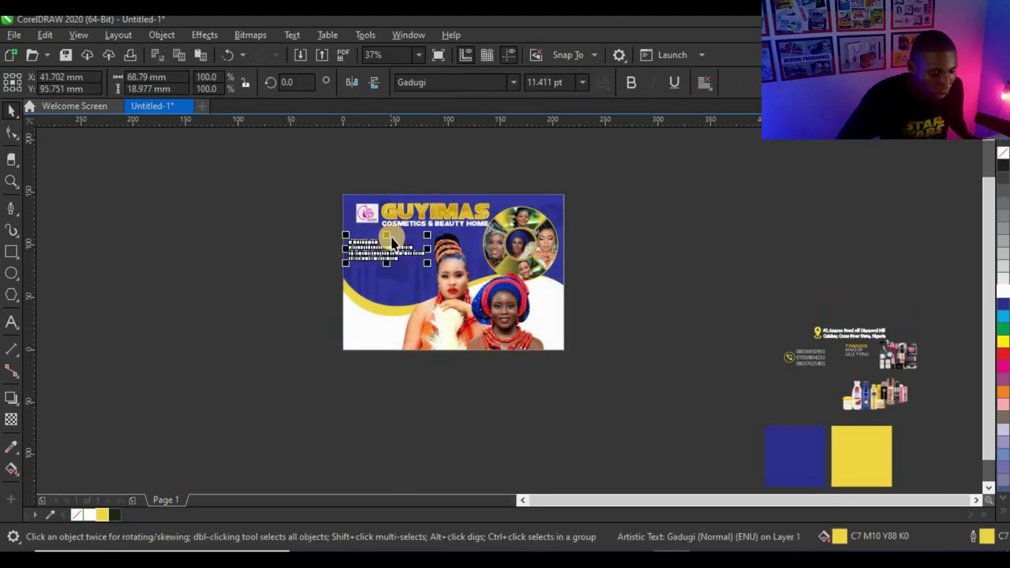
scroll(390, 234, up, 4)
mouse_move(401, 276)
mouse_down()
mouse_move(417, 273)
mouse_move(401, 275)
mouse_move(408, 264)
mouse_up()
scroll(407, 265, down, 3)
Nudge the model with the beaded updo about 2 mm to the left.
click(524, 316)
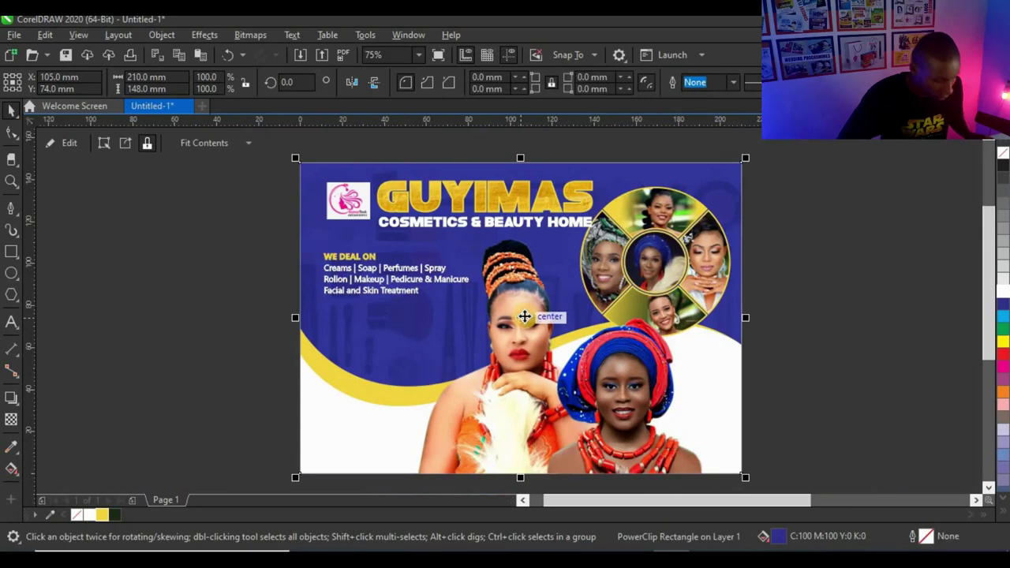
click(524, 321)
scroll(484, 306, down, 1)
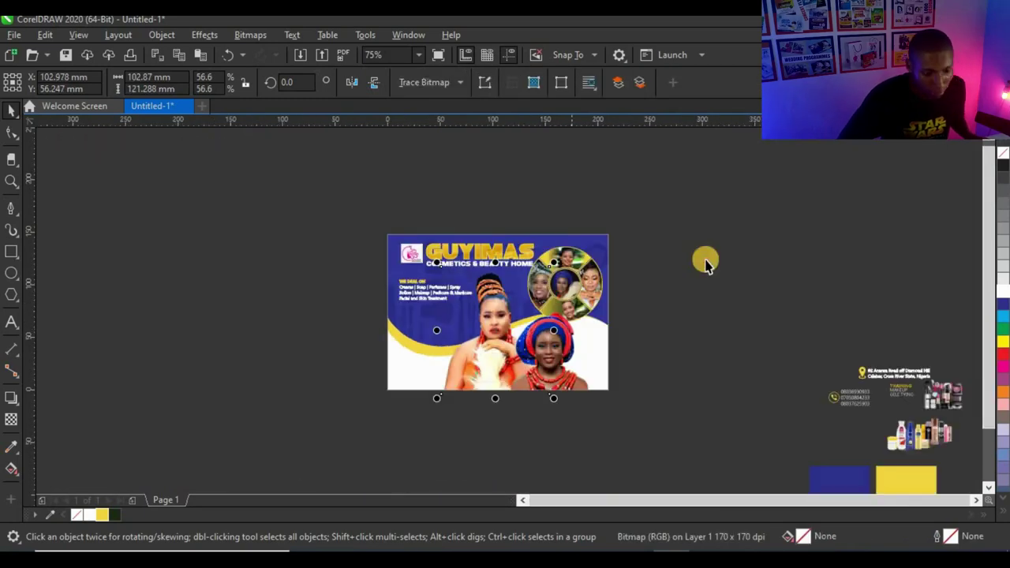
Place the address block with its location pin directly beneath the WE DEAL ON text.
click(881, 379)
drag(885, 382, 421, 287)
scroll(426, 316, up, 5)
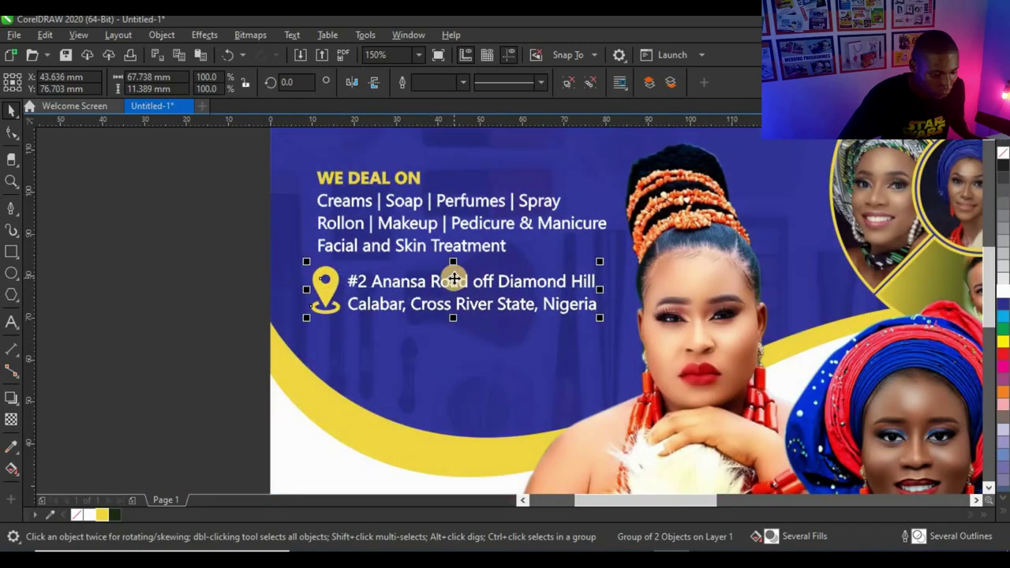
Place the phone numbers with their call icon on the blue area beneath the address block.
scroll(454, 279, down, 1)
scroll(343, 342, down, 1)
drag(772, 376, 842, 431)
drag(819, 394, 412, 327)
scroll(391, 333, up, 4)
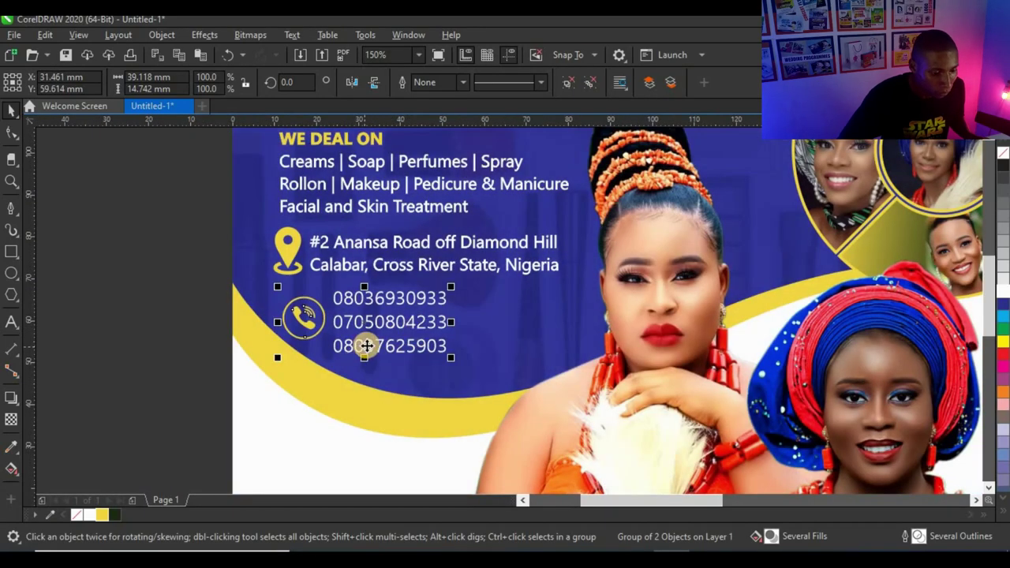
scroll(371, 336, up, 2)
scroll(384, 320, down, 4)
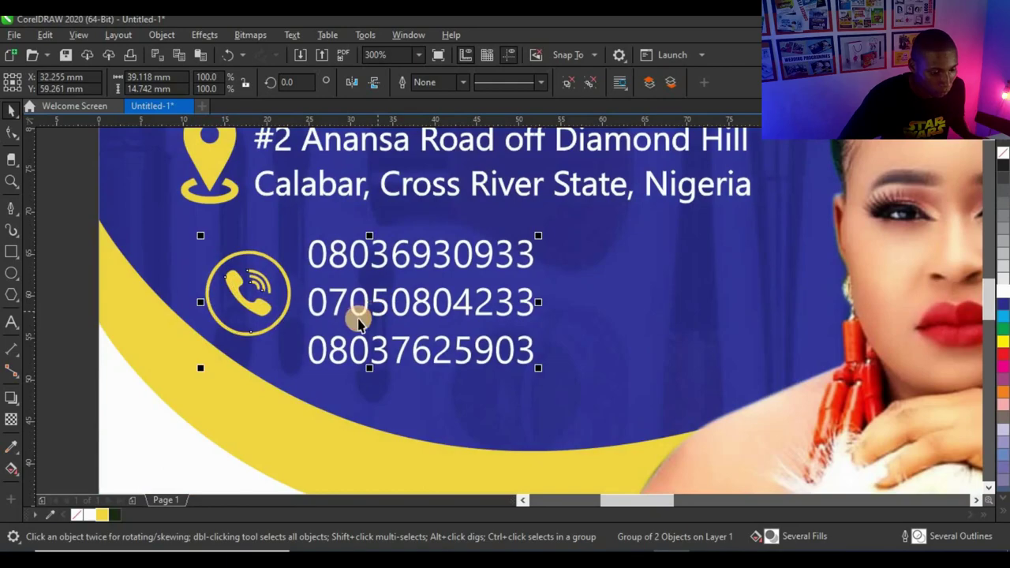
key(Escape)
Place the TRAINING, MAKEUP, GELE TYING text beside the phone numbers.
scroll(487, 335, down, 2)
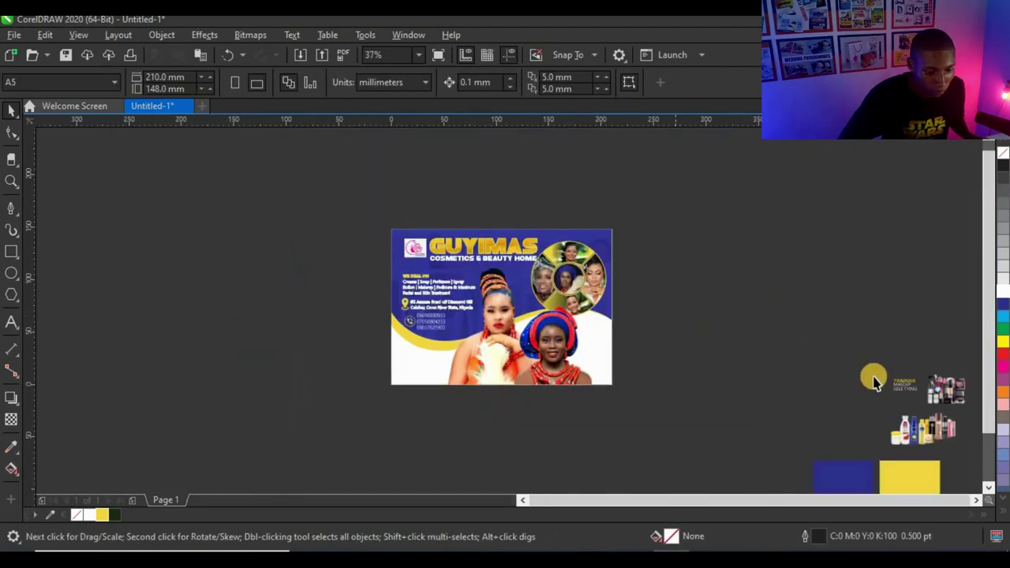
drag(919, 395, 481, 328)
scroll(460, 324, up, 4)
scroll(460, 323, up, 4)
scroll(481, 327, down, 5)
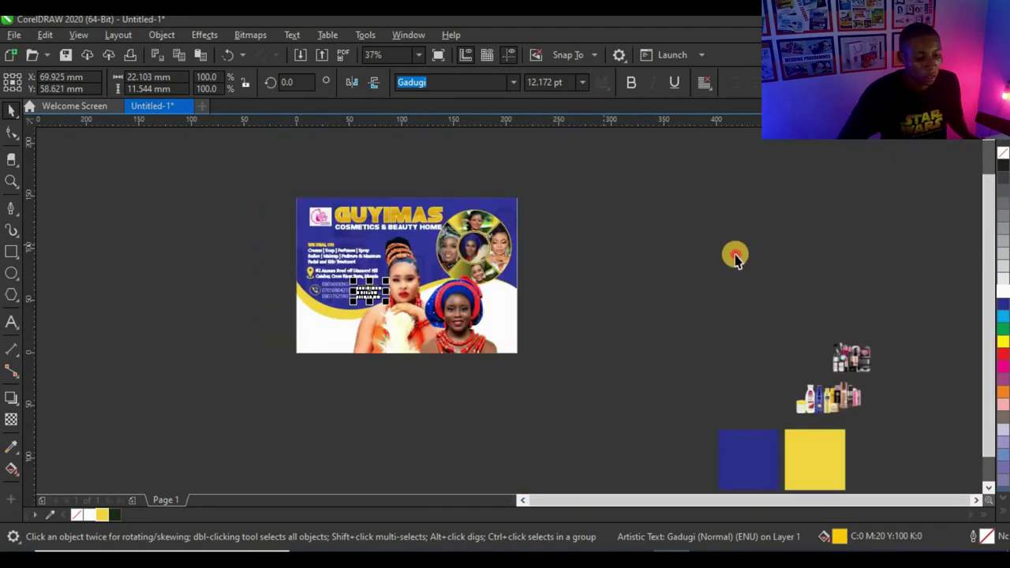
key(Escape)
Bring the three product photos (makeup kit, lotions and sprays) next to the flyer's lower edge.
drag(854, 355, 592, 394)
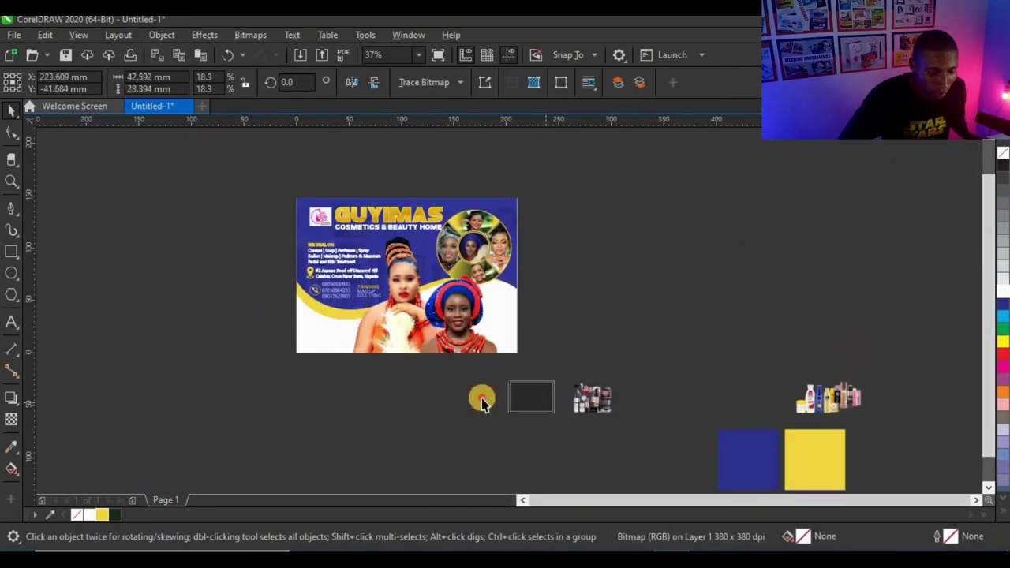
drag(482, 398, 468, 395)
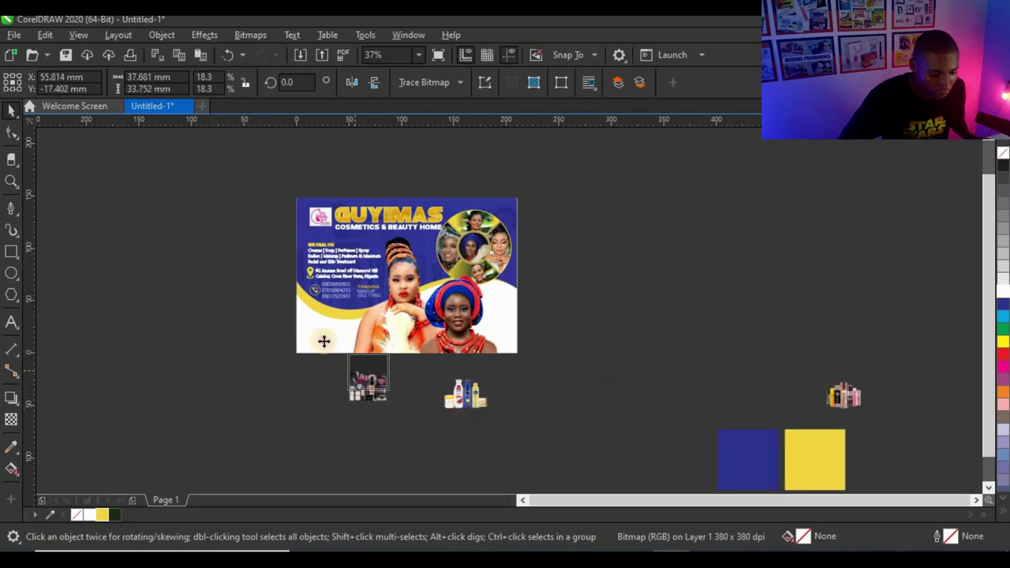
scroll(444, 325, up, 2)
Move the headwrap model about 6 mm to the right along the flyer's bottom edge.
click(464, 317)
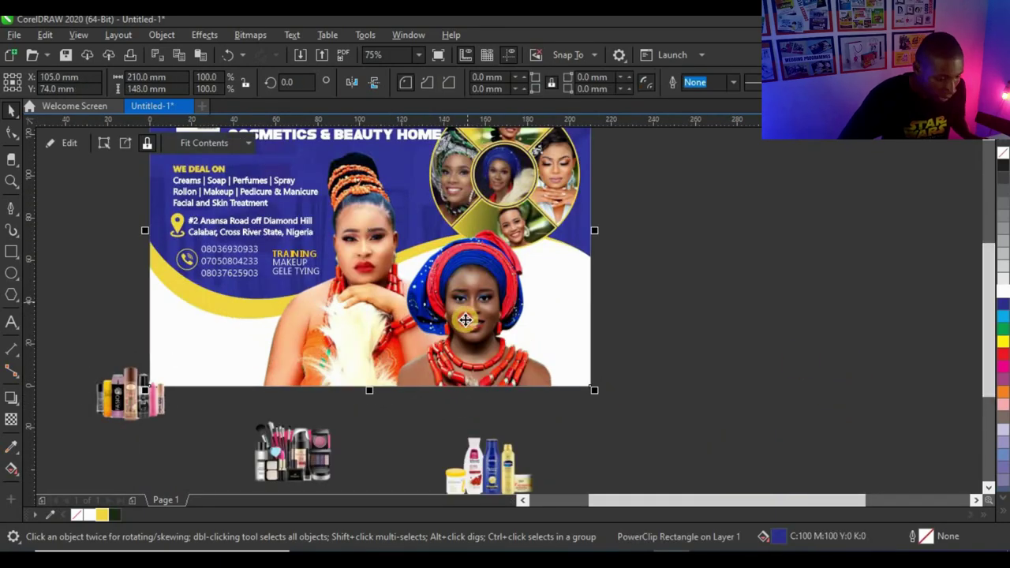
ctrl+click(465, 318)
drag(466, 319, 485, 330)
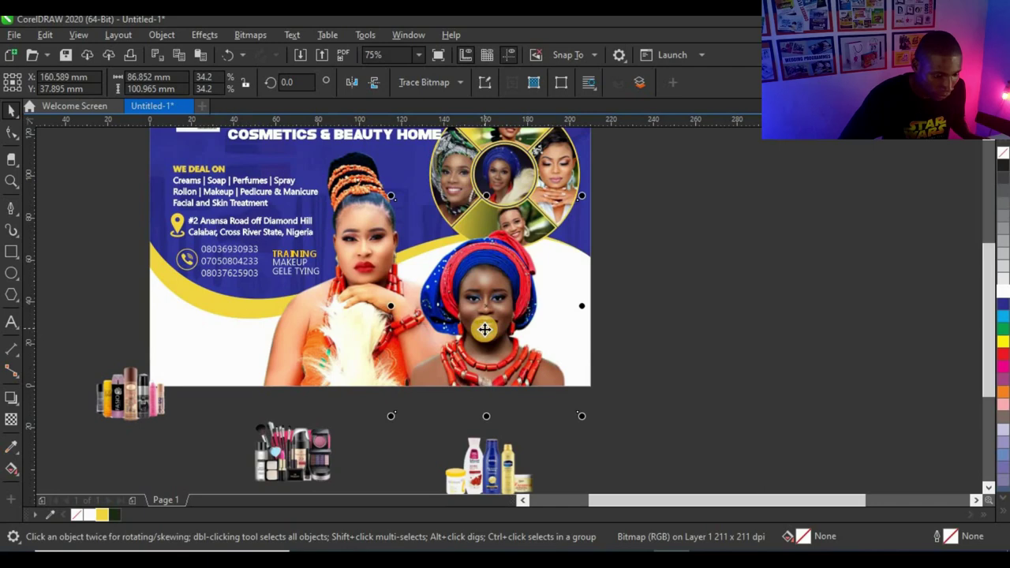
click(661, 241)
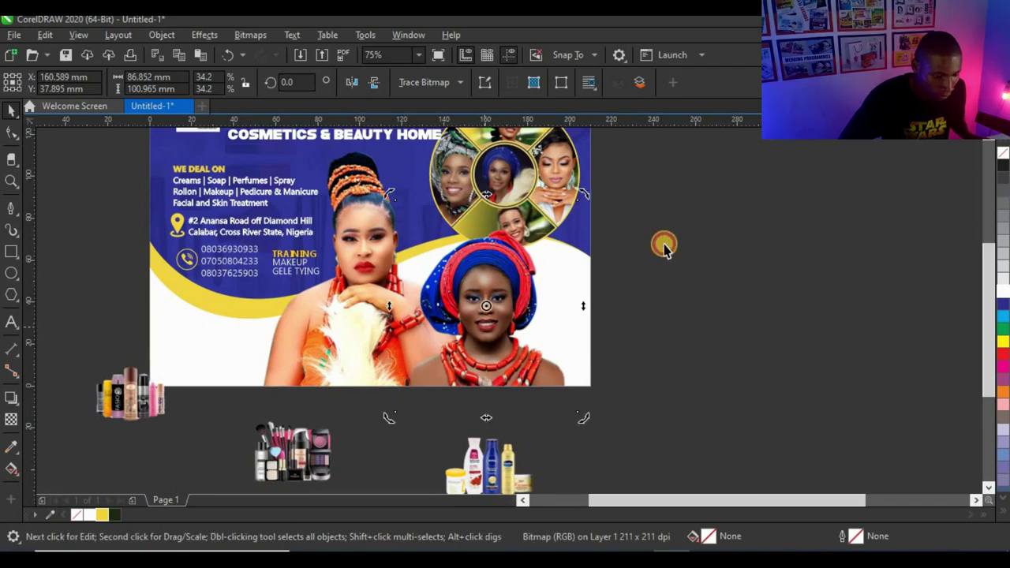
Place the spray and makeup kit photos on the white area beneath the wave and bring the lotion bottles beside them.
scroll(689, 280, down, 2)
scroll(441, 317, up, 2)
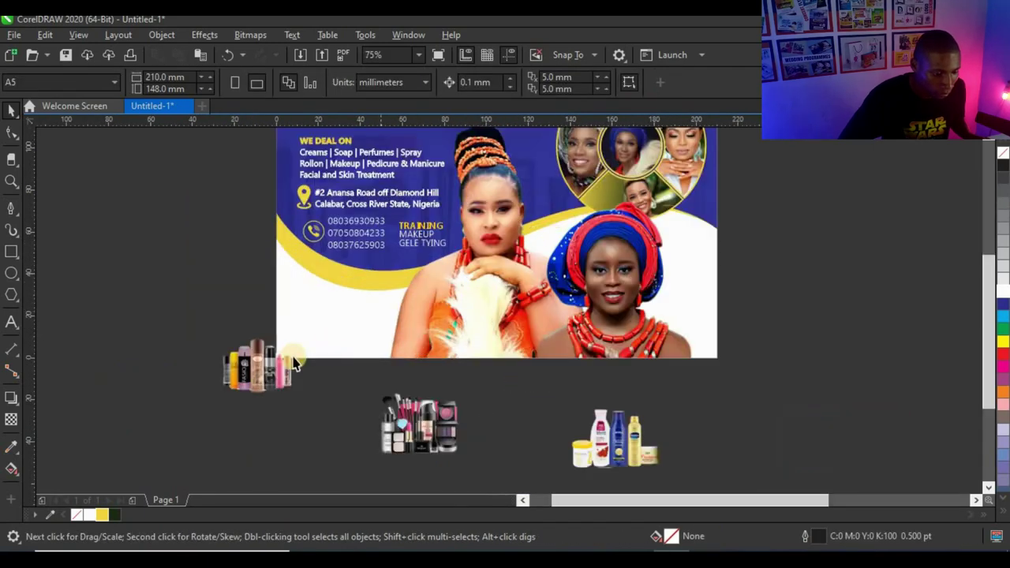
drag(256, 371, 383, 295)
drag(434, 416, 370, 285)
drag(608, 442, 217, 359)
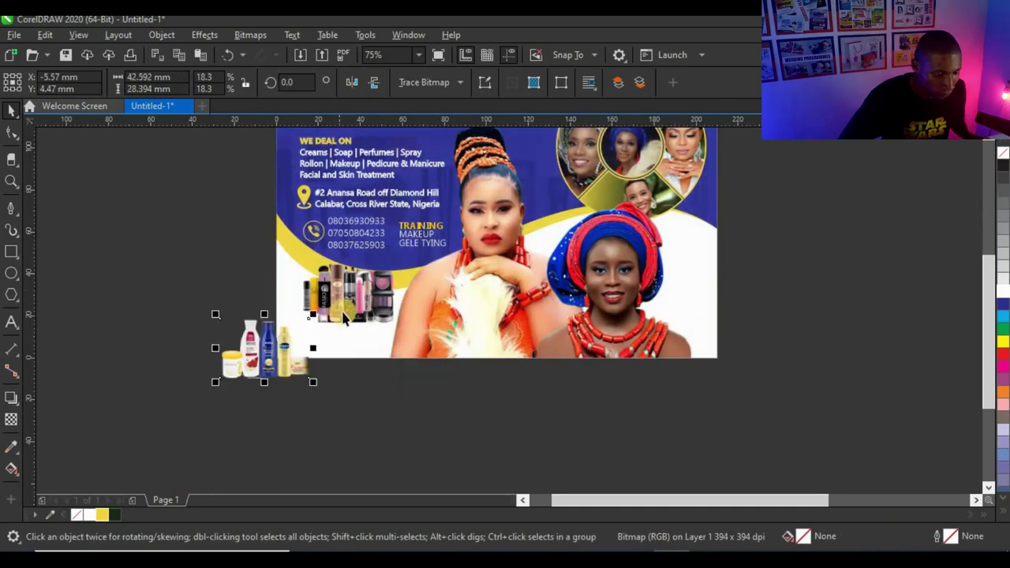
Set the sprays to the left of the makeup kit and place the lotion bottles in front of both.
scroll(343, 307, up, 2)
drag(303, 262, 302, 261)
mouse_move(417, 289)
mouse_down()
mouse_move(440, 289)
mouse_move(402, 288)
mouse_move(416, 285)
mouse_up()
drag(384, 291, 333, 289)
drag(399, 289, 402, 287)
drag(247, 387, 411, 314)
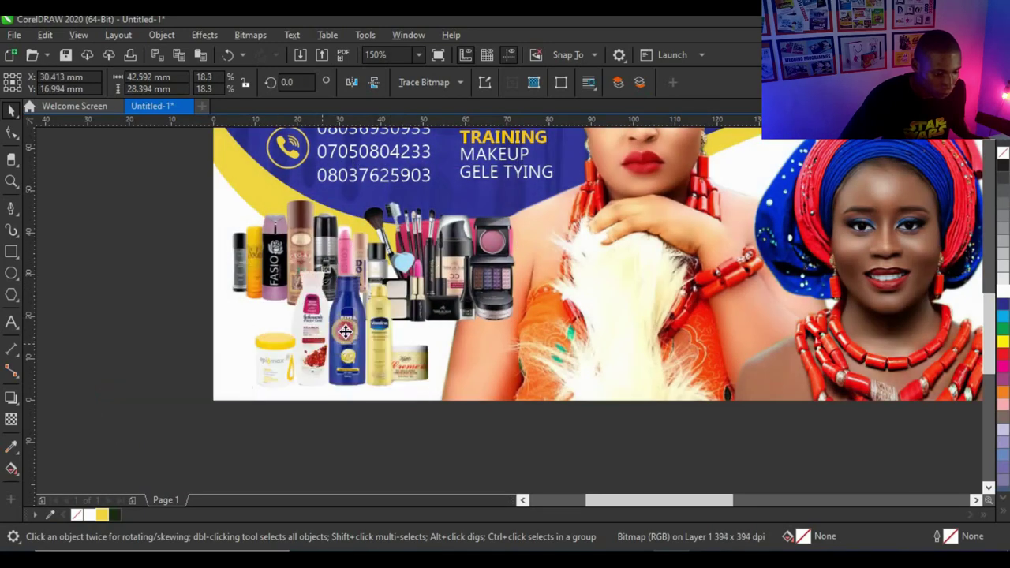
Raise the lotion bottles closer to the other products and nudge the makeup kit and sprays tighter together.
click(420, 305)
scroll(396, 309, down, 1)
click(322, 381)
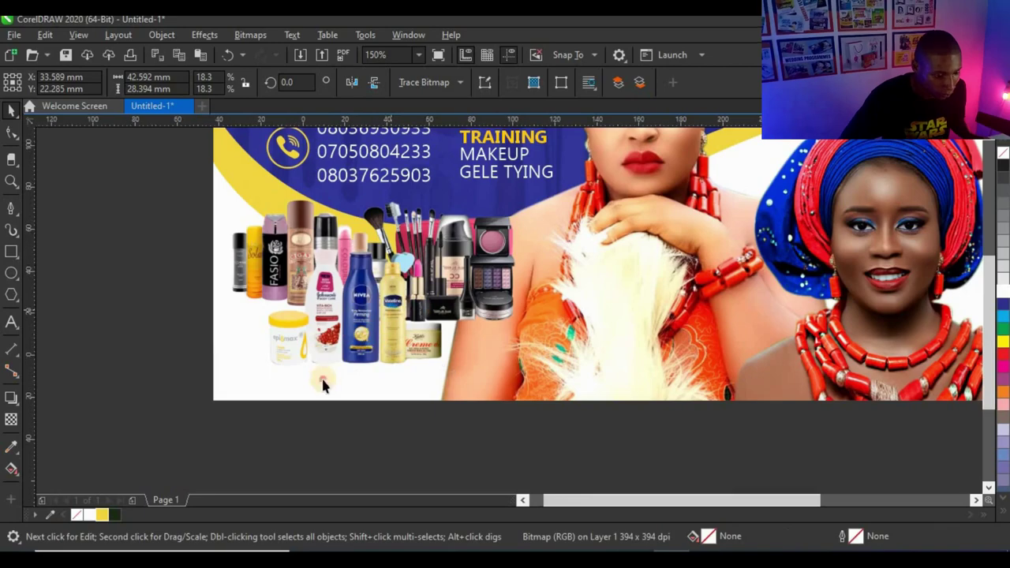
scroll(426, 285, up, 1)
click(417, 279)
drag(417, 279, 411, 279)
drag(219, 287, 227, 294)
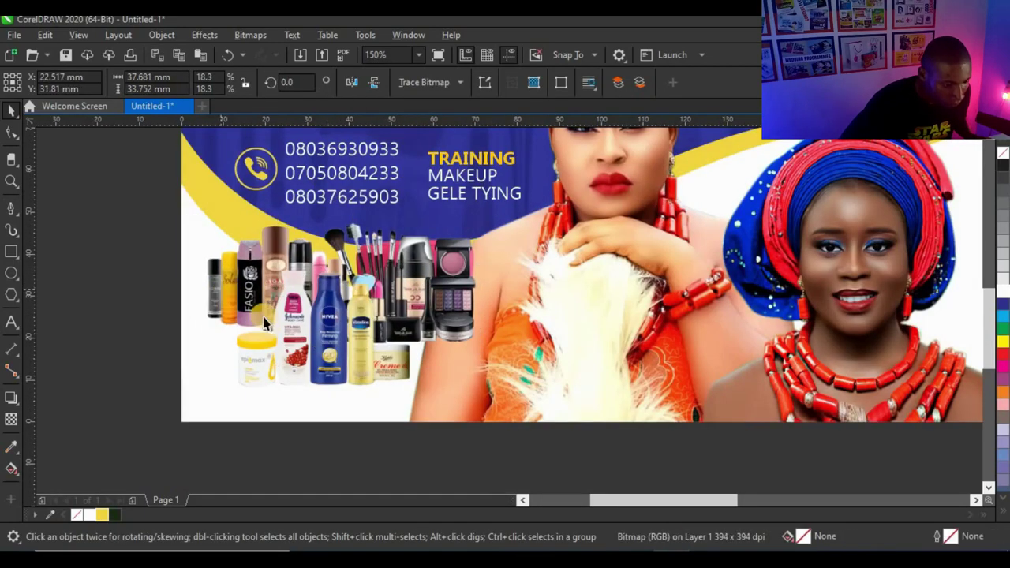
Delete the blue and yellow colour reference squares lying outside the flyer page.
scroll(263, 316, down, 1)
click(264, 386)
scroll(382, 338, down, 4)
click(526, 352)
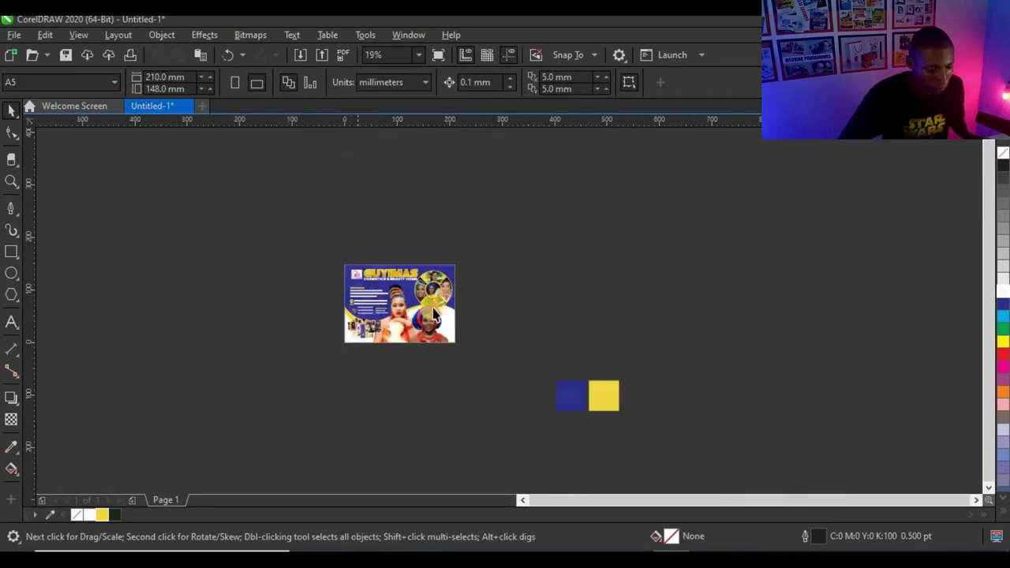
scroll(432, 308, up, 1)
scroll(499, 316, down, 1)
drag(579, 337, 758, 469)
key(Delete)
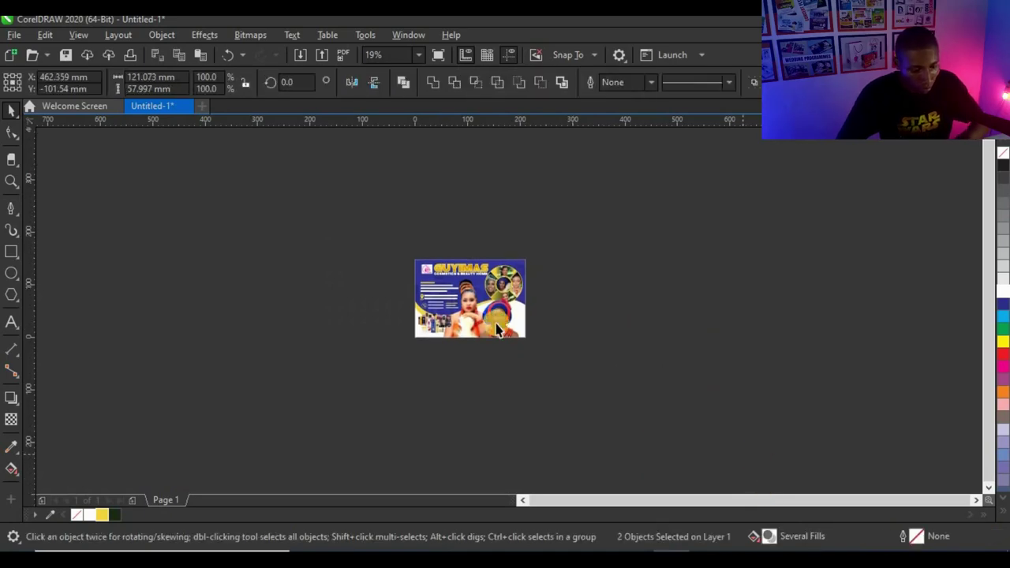
key(Escape)
Select the service list, address, phone and training text blocks together and nudge them slightly upward, away from the product photos.
scroll(464, 299, up, 2)
scroll(460, 306, up, 4)
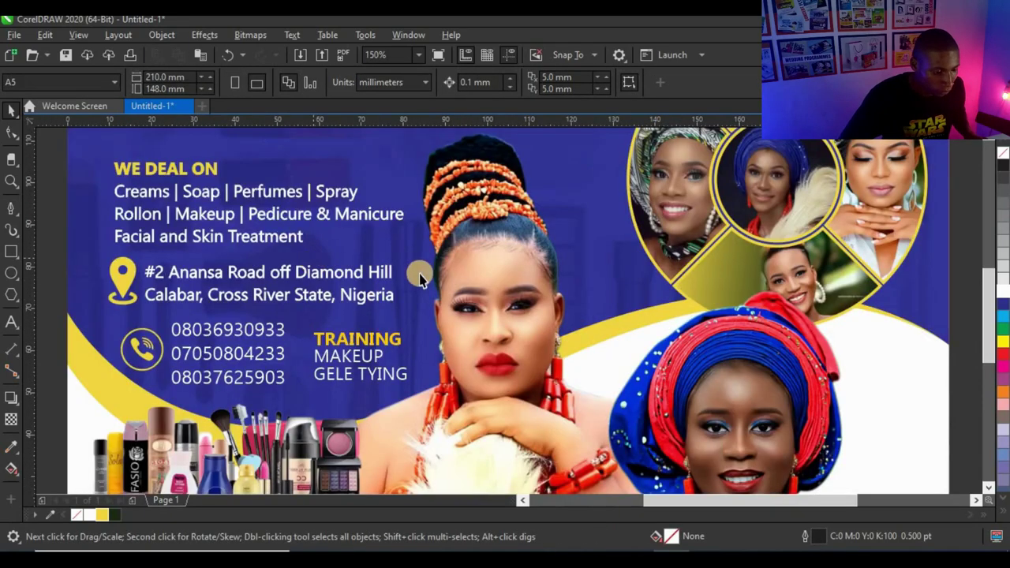
scroll(417, 275, down, 2)
drag(377, 296, 426, 337)
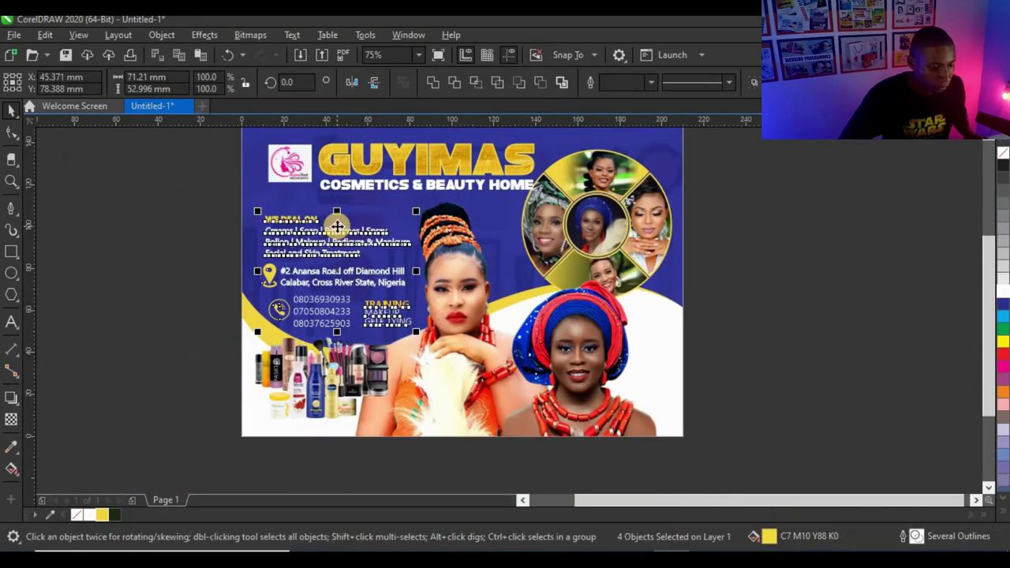
key(Up)
key(Up)
key(Up)
key(Up)
key(Up)
key(Up)
key(Up)
key(Up)
key(Up)
key(Up)
key(Up)
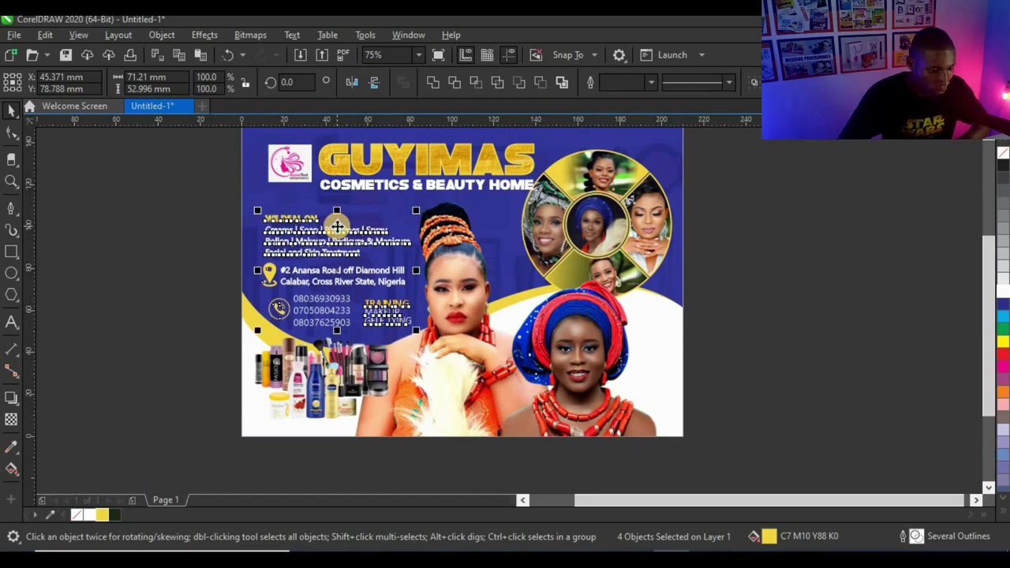
click(737, 307)
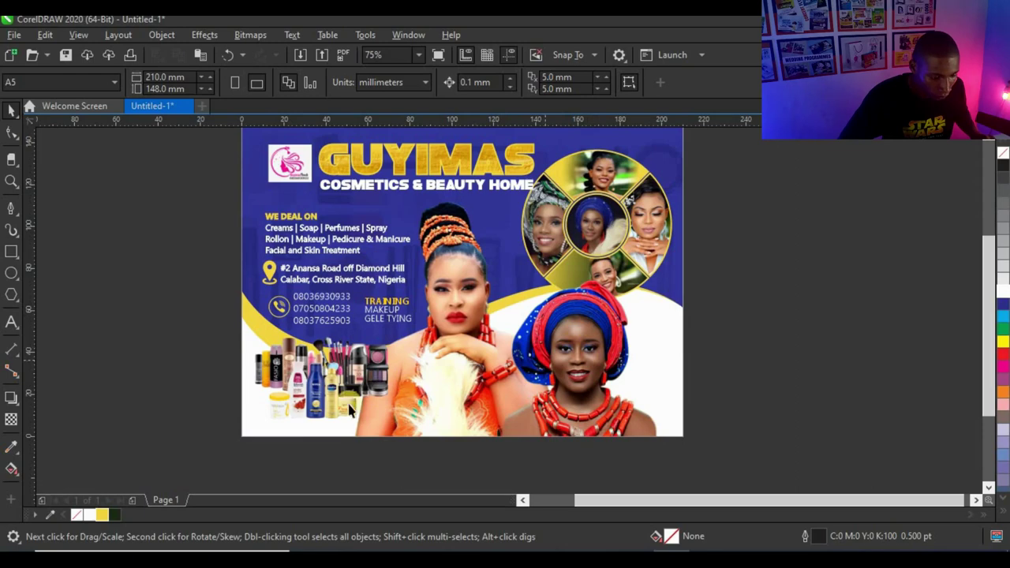
Group the sprays with the lotion bottles, shift them with the makeup kit about 0.6 mm to the right, and group everything together.
scroll(299, 403, up, 1)
drag(114, 466, 516, 246)
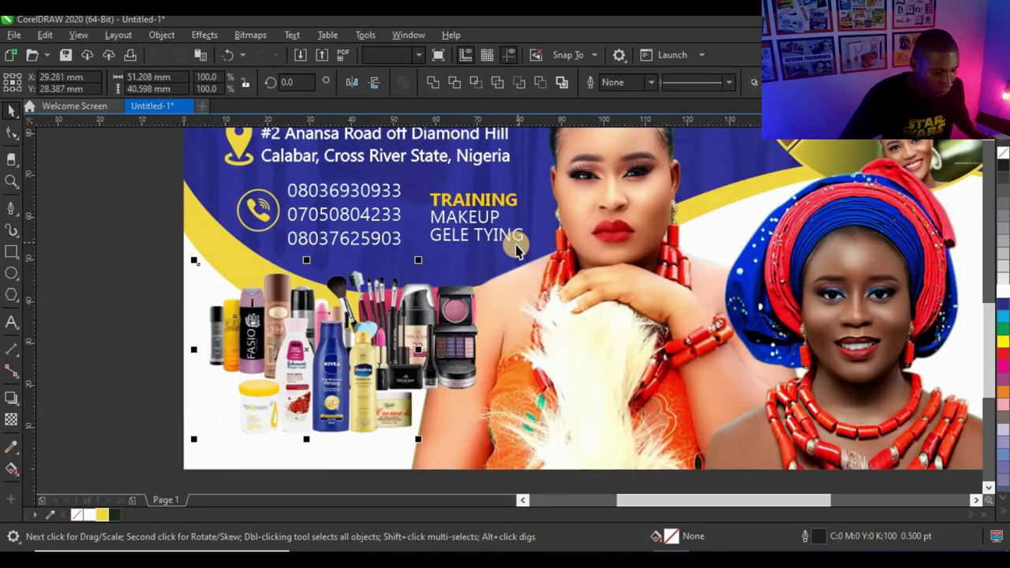
key(ctrl+g)
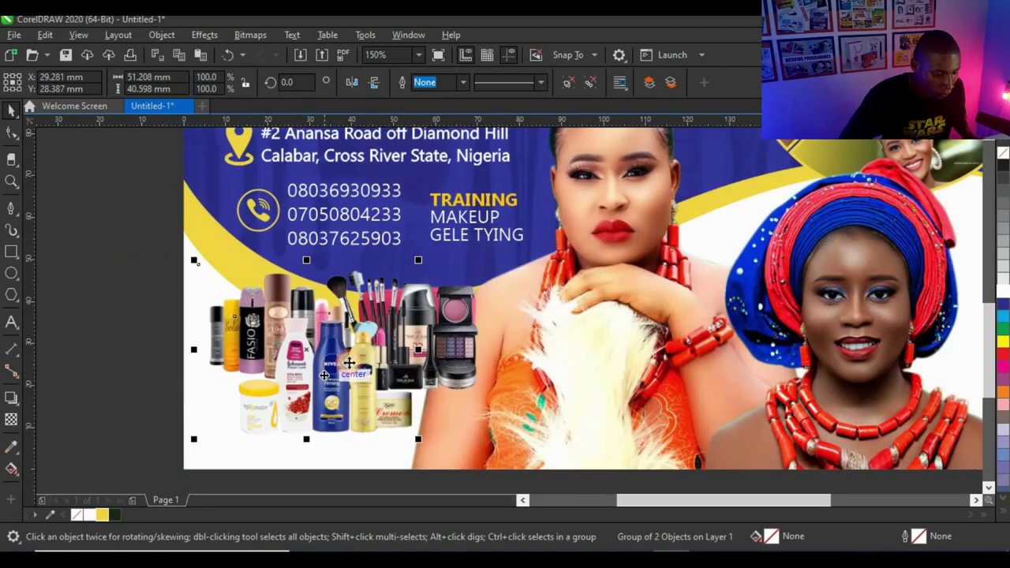
shift+click(430, 318)
scroll(407, 386, up, 1)
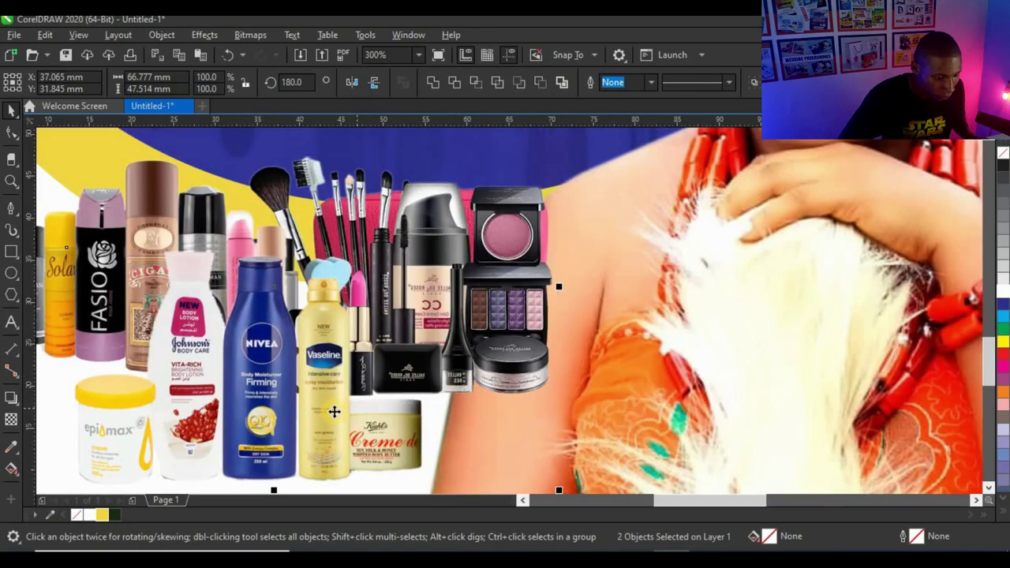
drag(335, 413, 339, 411)
scroll(372, 392, down, 2)
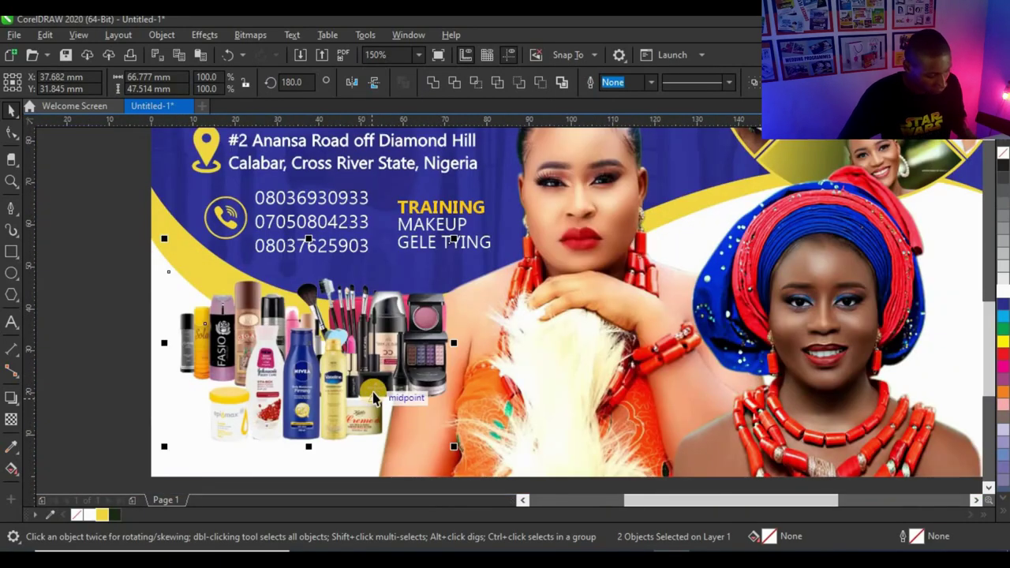
key(ctrl+g)
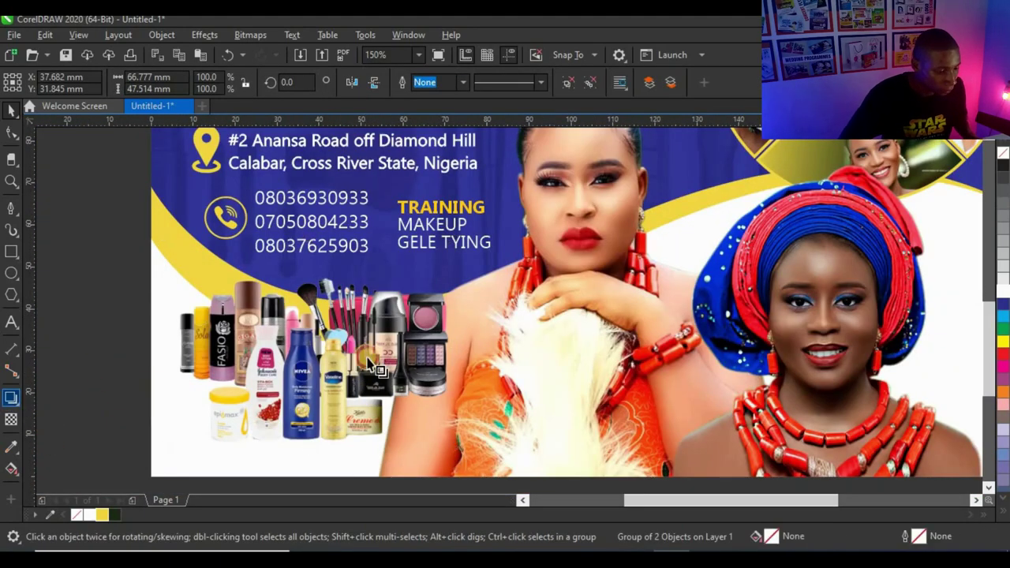
Add a drop shadow to the grouped product photos and apply the Perspective Bottom Left preset to it.
drag(309, 437, 316, 314)
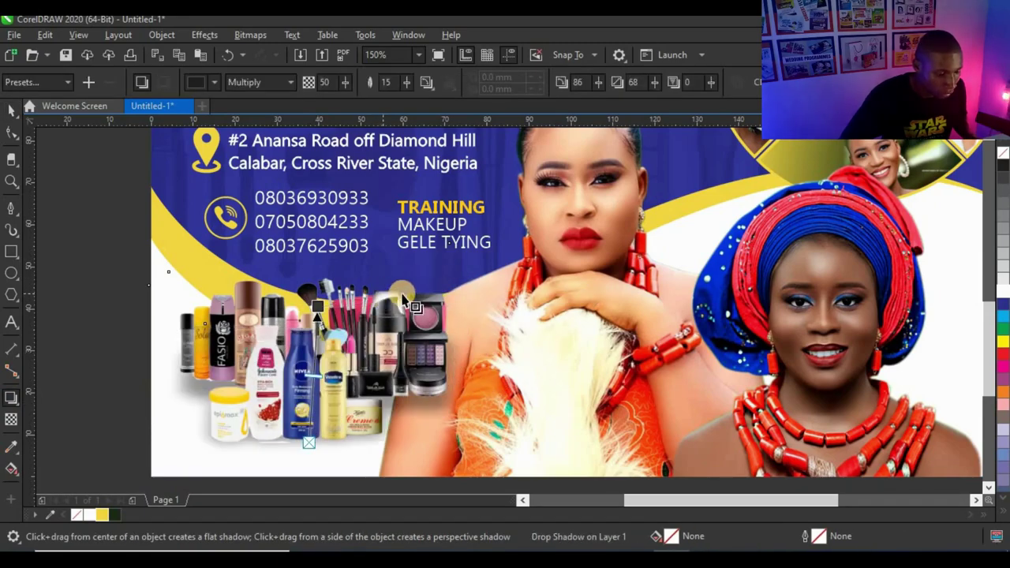
click(38, 82)
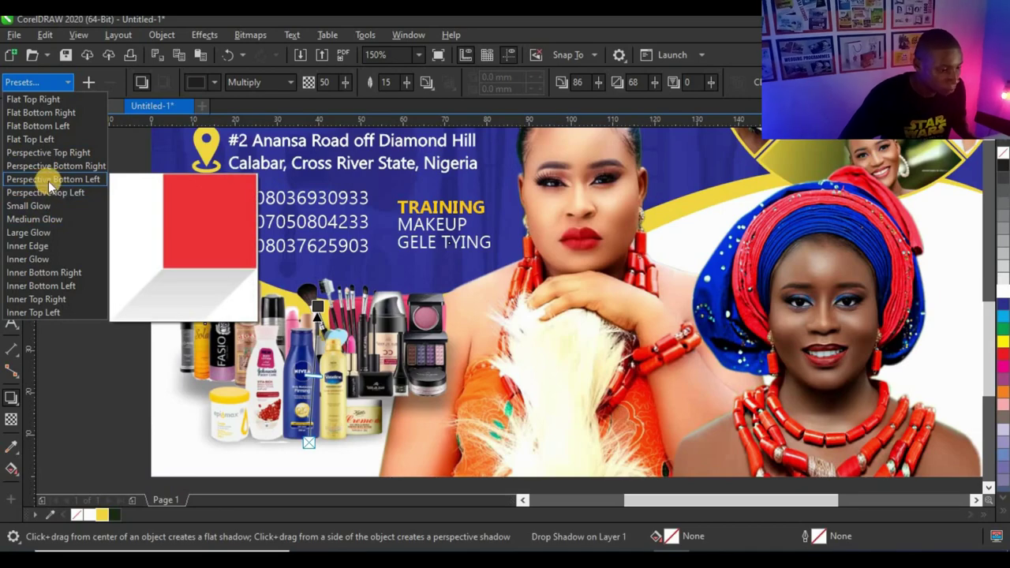
click(60, 181)
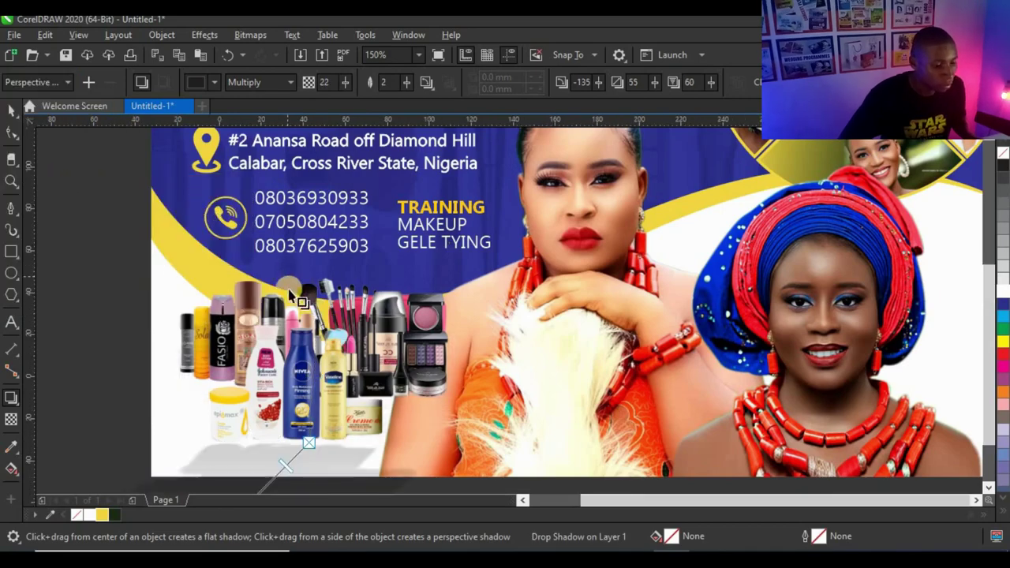
Redirect the products' shadow straight upward from their base and set its opacity to 33 and feathering to 9.
scroll(271, 334, down, 5)
scroll(261, 347, up, 2)
scroll(240, 406, up, 1)
drag(240, 429, 346, 179)
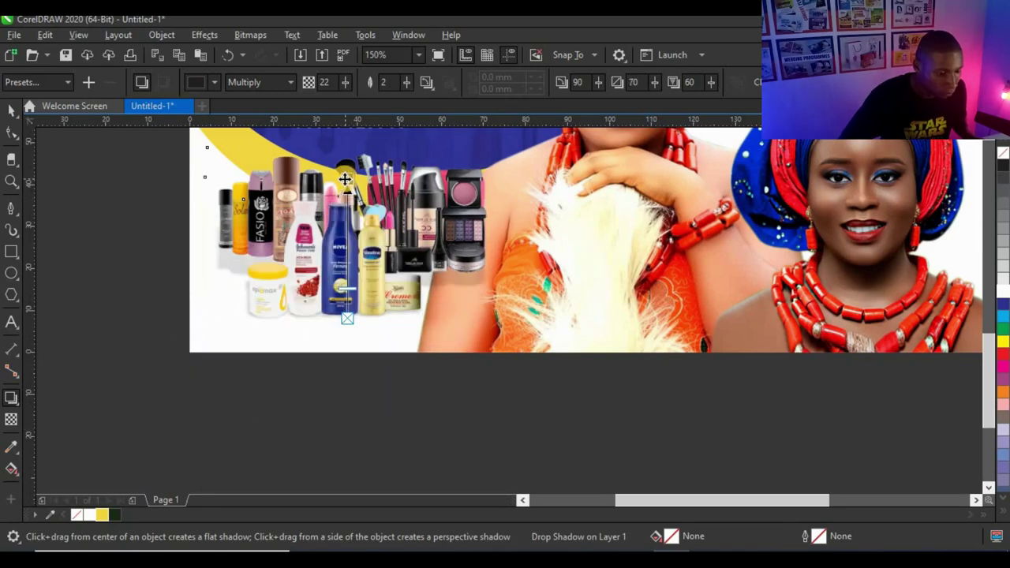
click(359, 81)
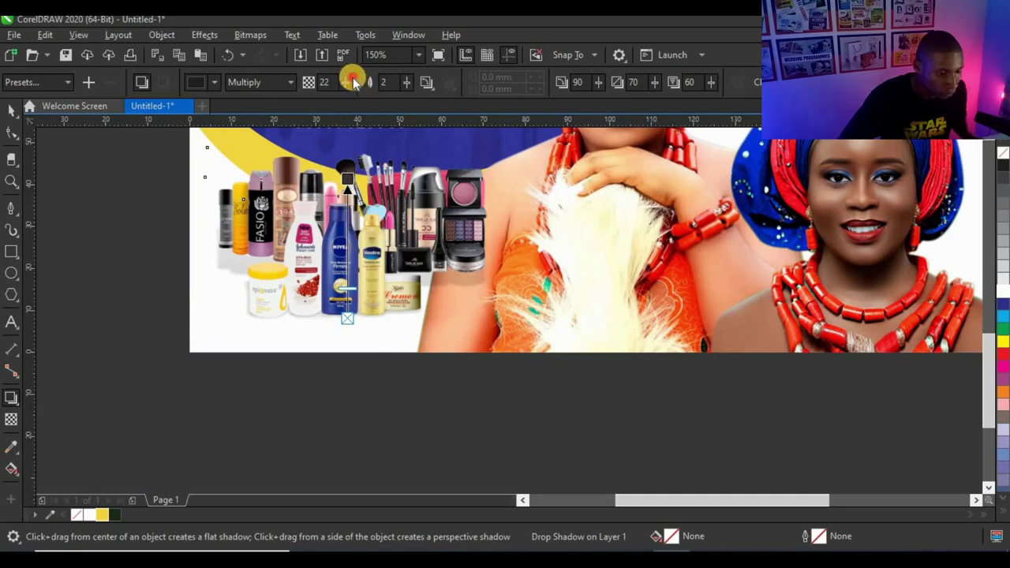
drag(352, 82, 414, 85)
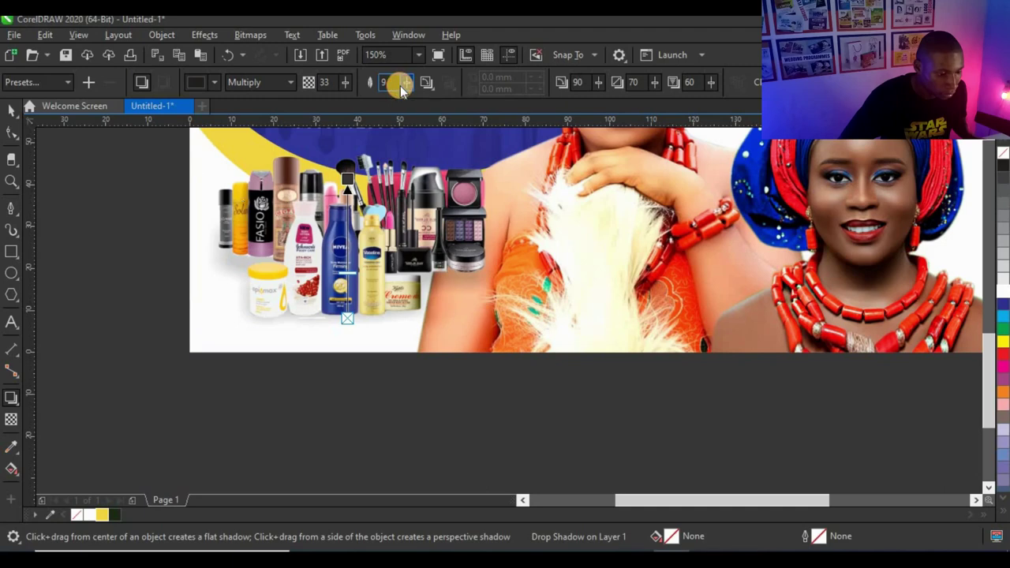
key(space)
click(268, 241)
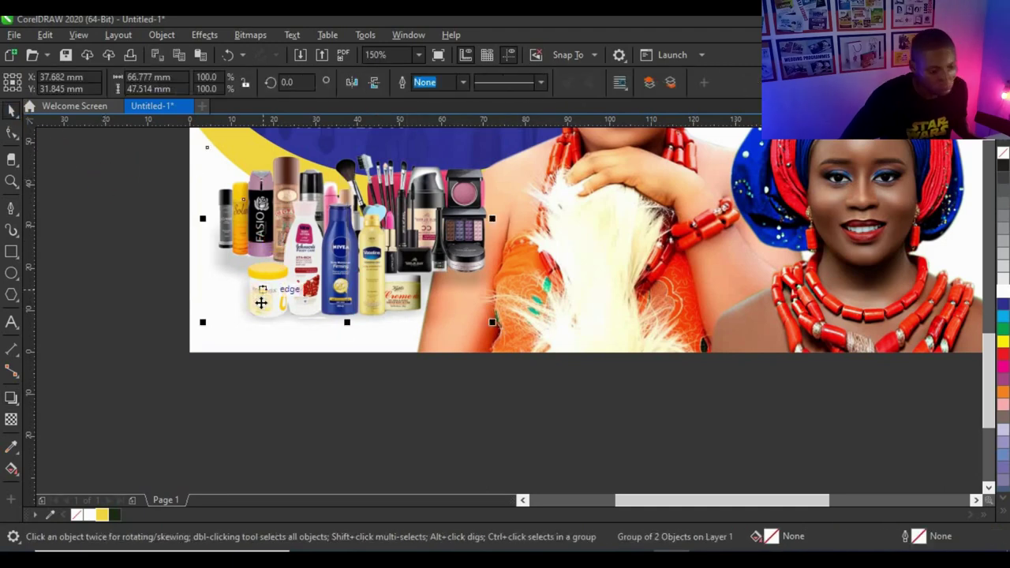
Examine the flyer's overall layout, then the headwrap model and the GUYIMAS title up close.
scroll(260, 296, down, 2)
click(252, 347)
scroll(338, 303, down, 1)
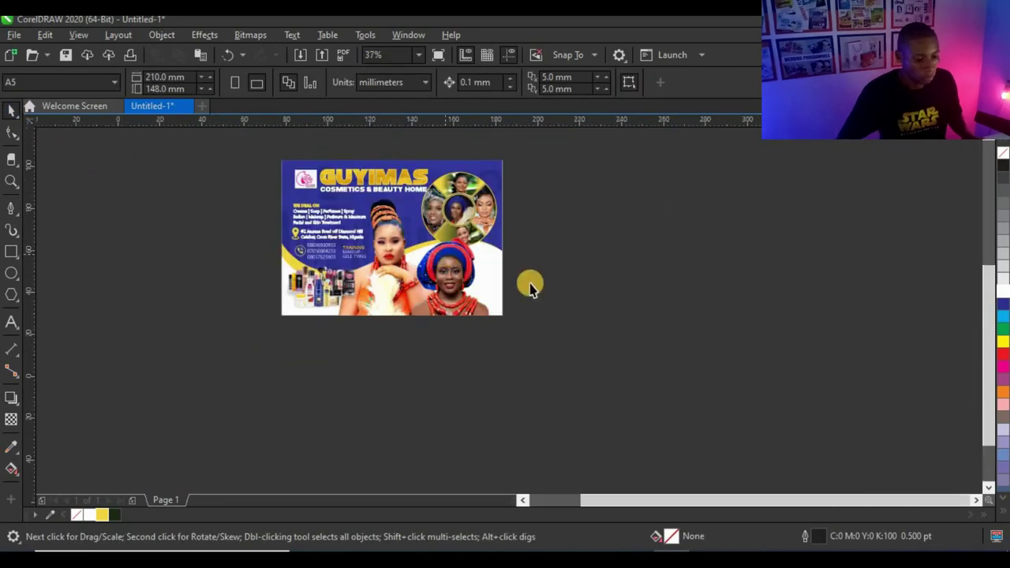
scroll(530, 292, up, 1)
scroll(517, 319, up, 1)
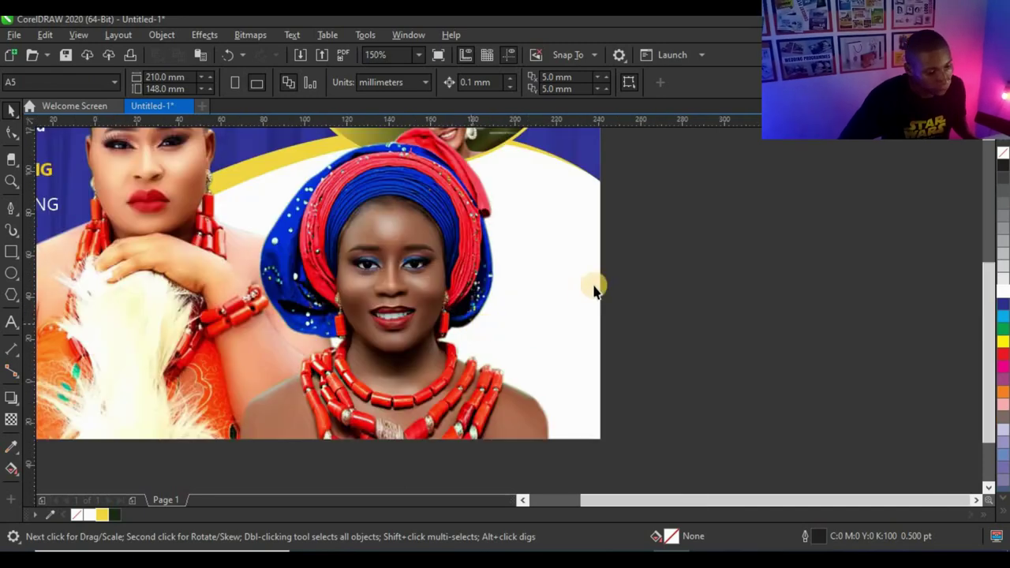
scroll(505, 323, down, 2)
scroll(393, 197, up, 2)
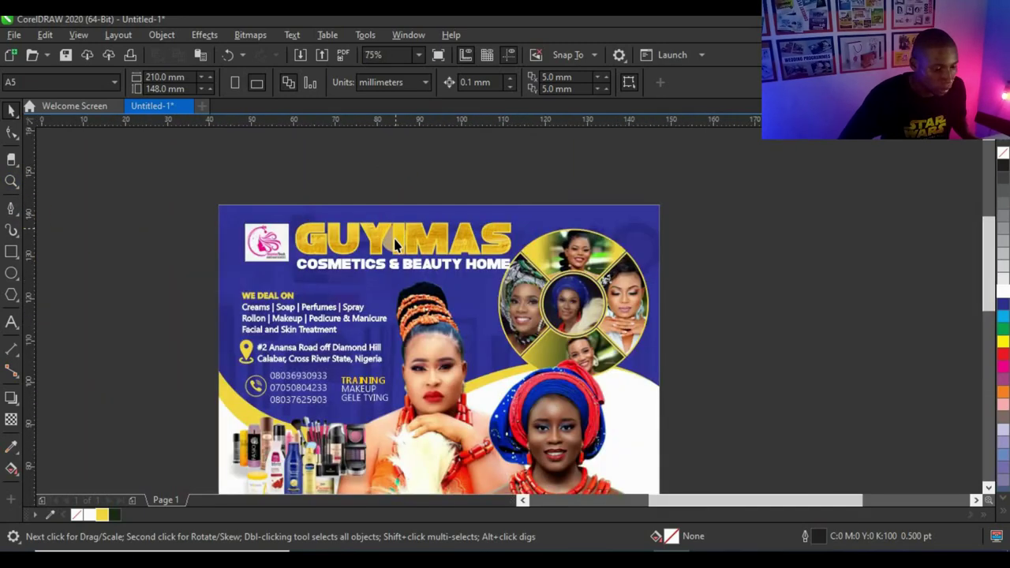
click(367, 263)
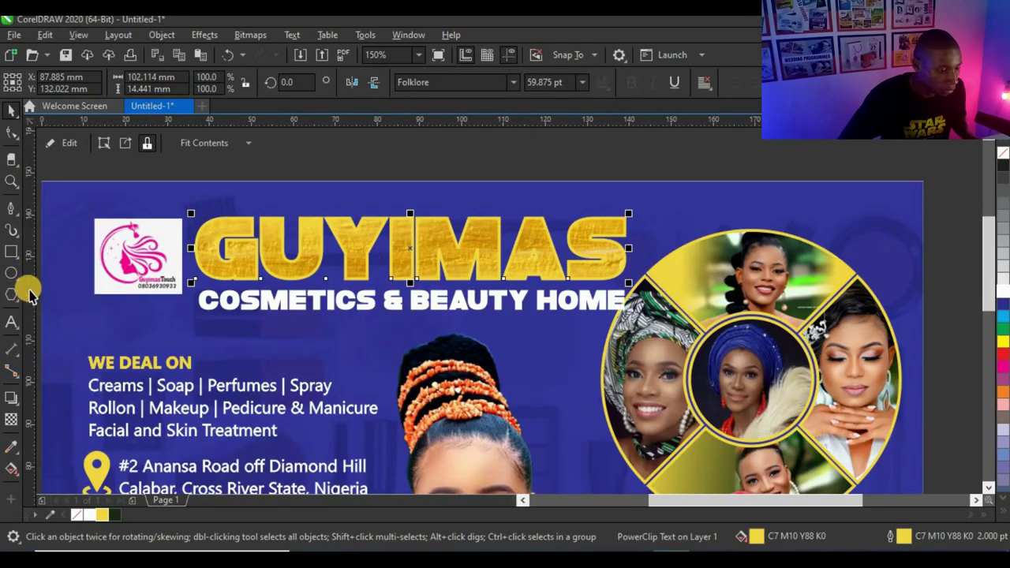
scroll(236, 264, down, 1)
Fit the whole flyer page in view and display it as a full-screen preview.
click(11, 181)
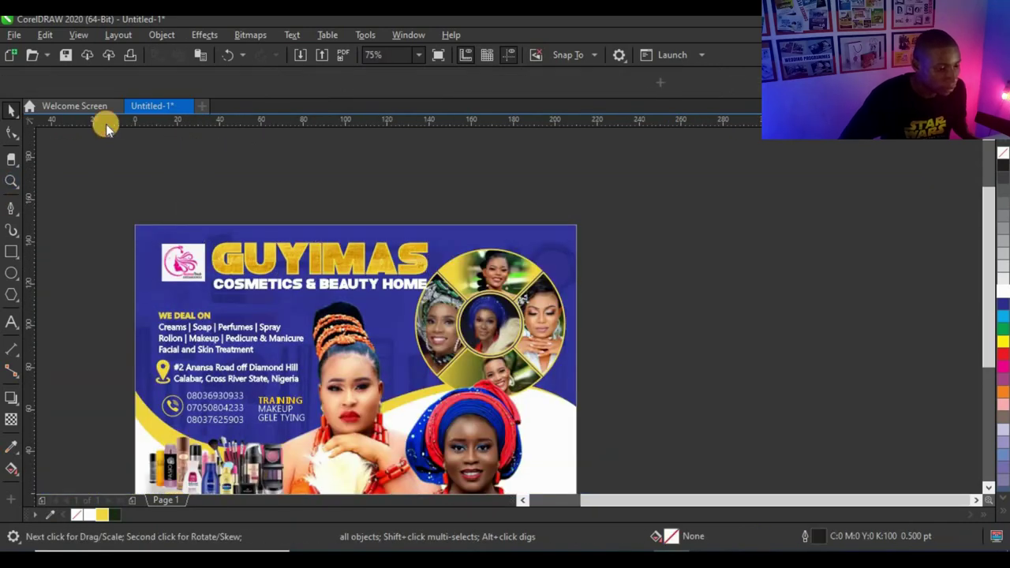
click(151, 89)
click(9, 115)
right_click(89, 166)
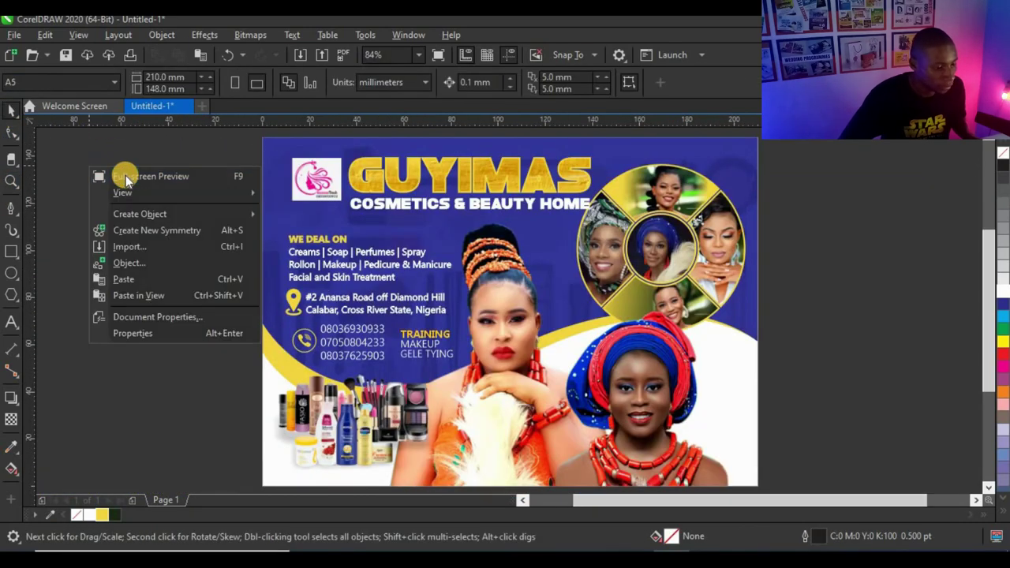
click(126, 176)
click(126, 175)
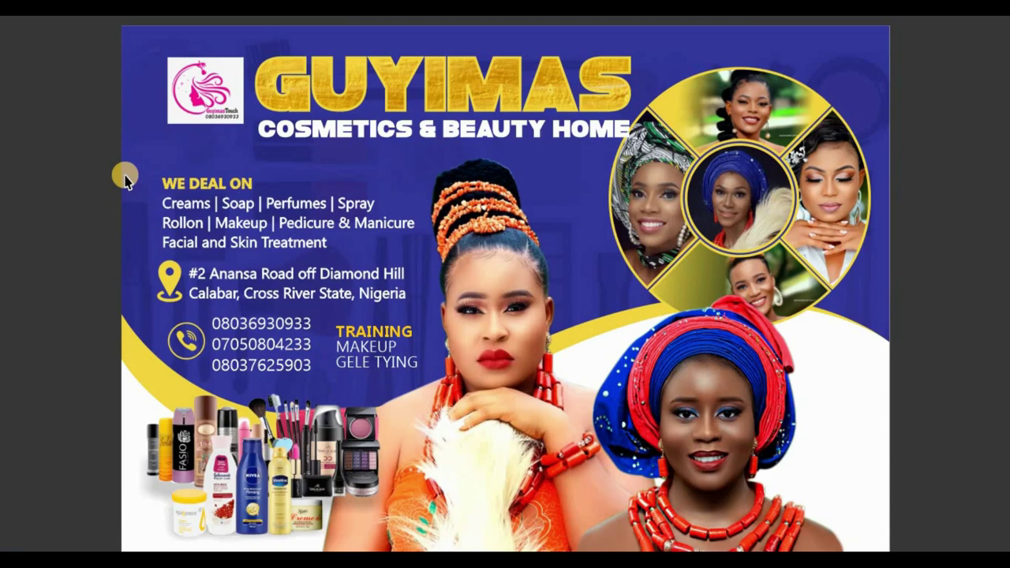